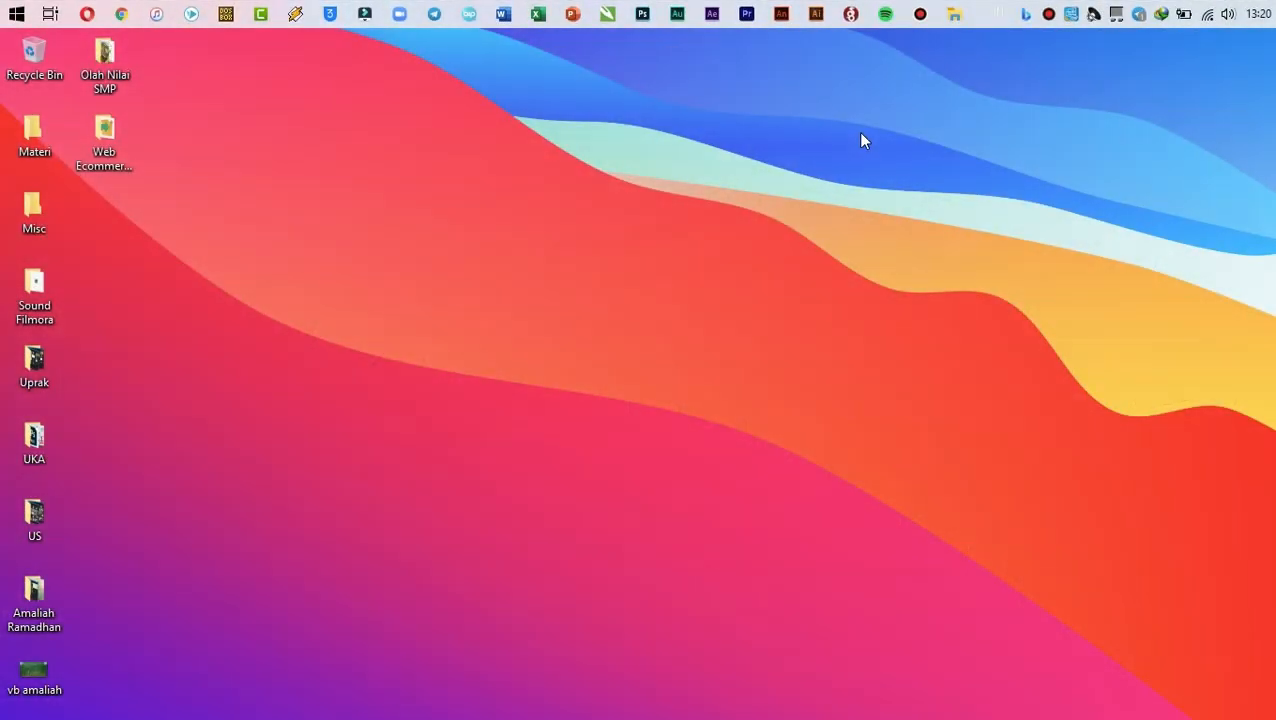
Run xampp-control from the xampp folder on drive C as administrator
left_click(953, 15)
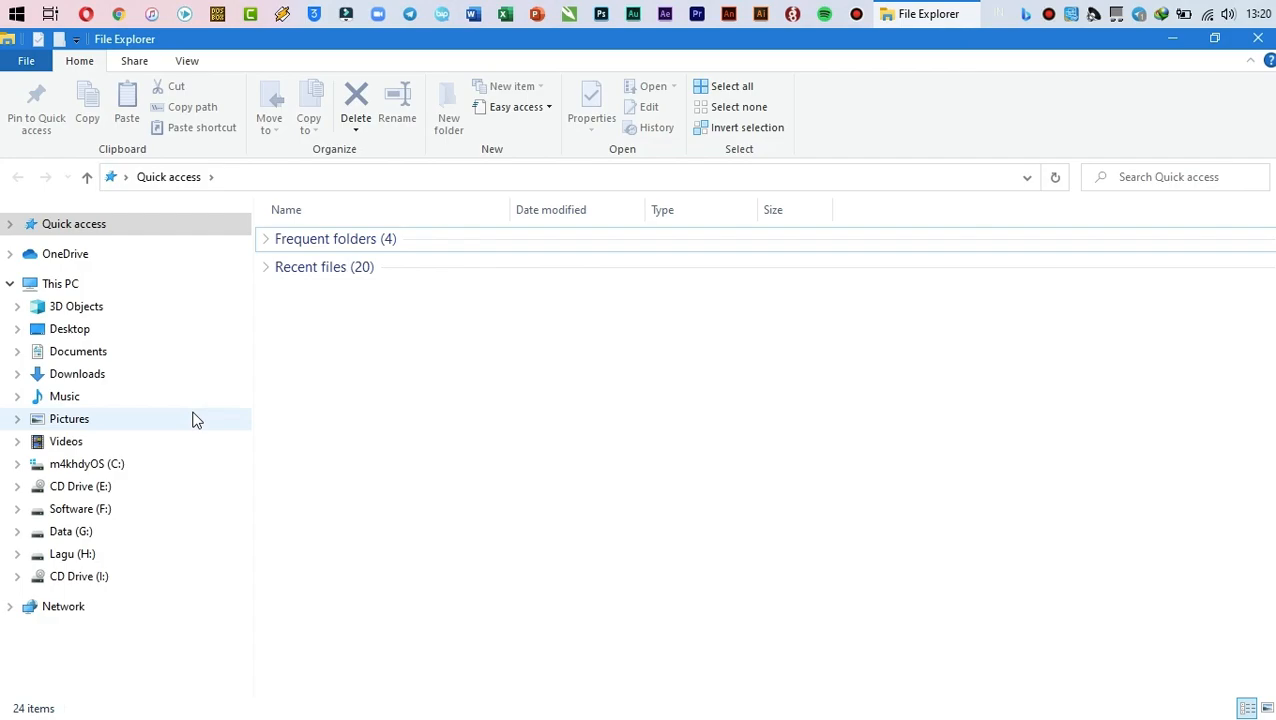
left_click(125, 470)
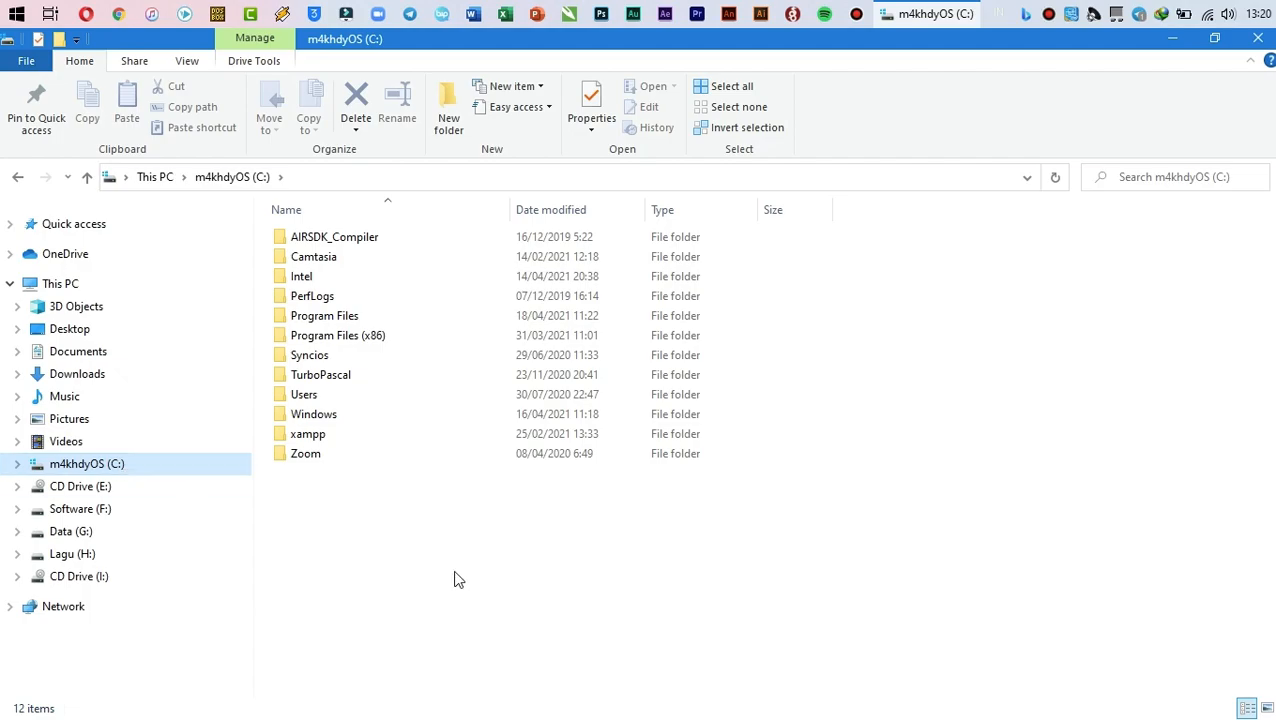
double_click(329, 440)
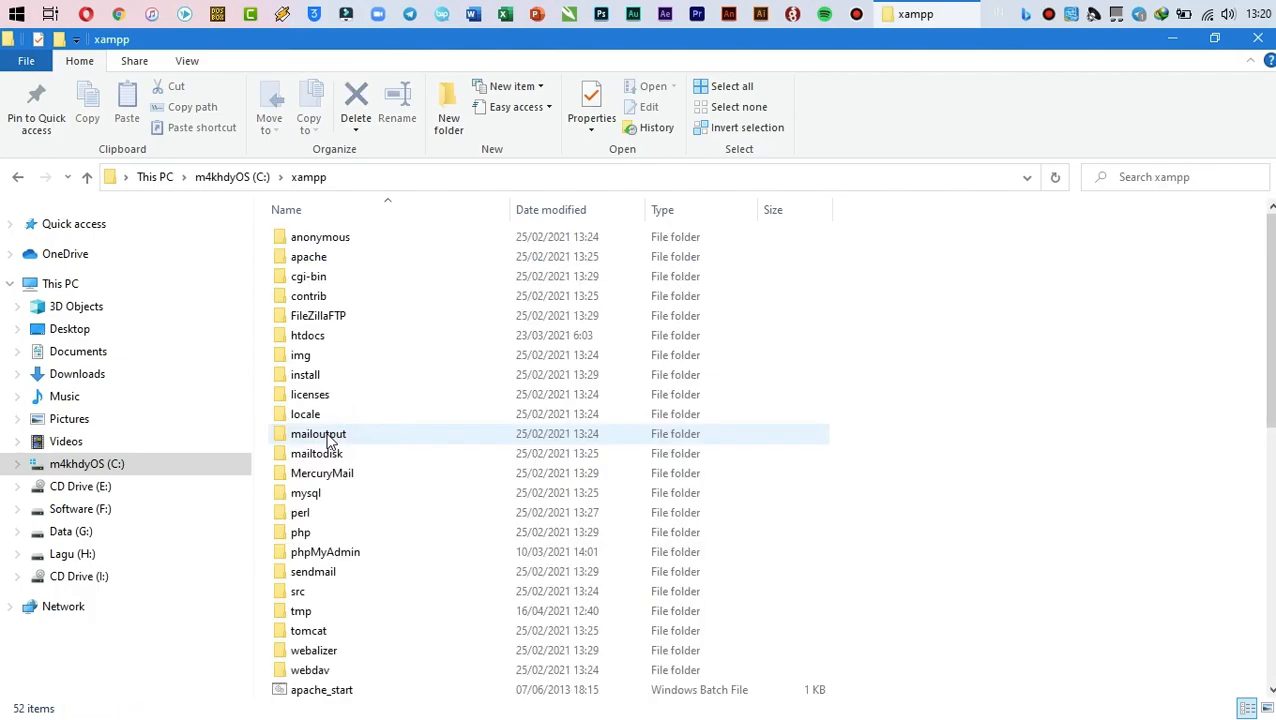
scroll(487, 460, "down", 10)
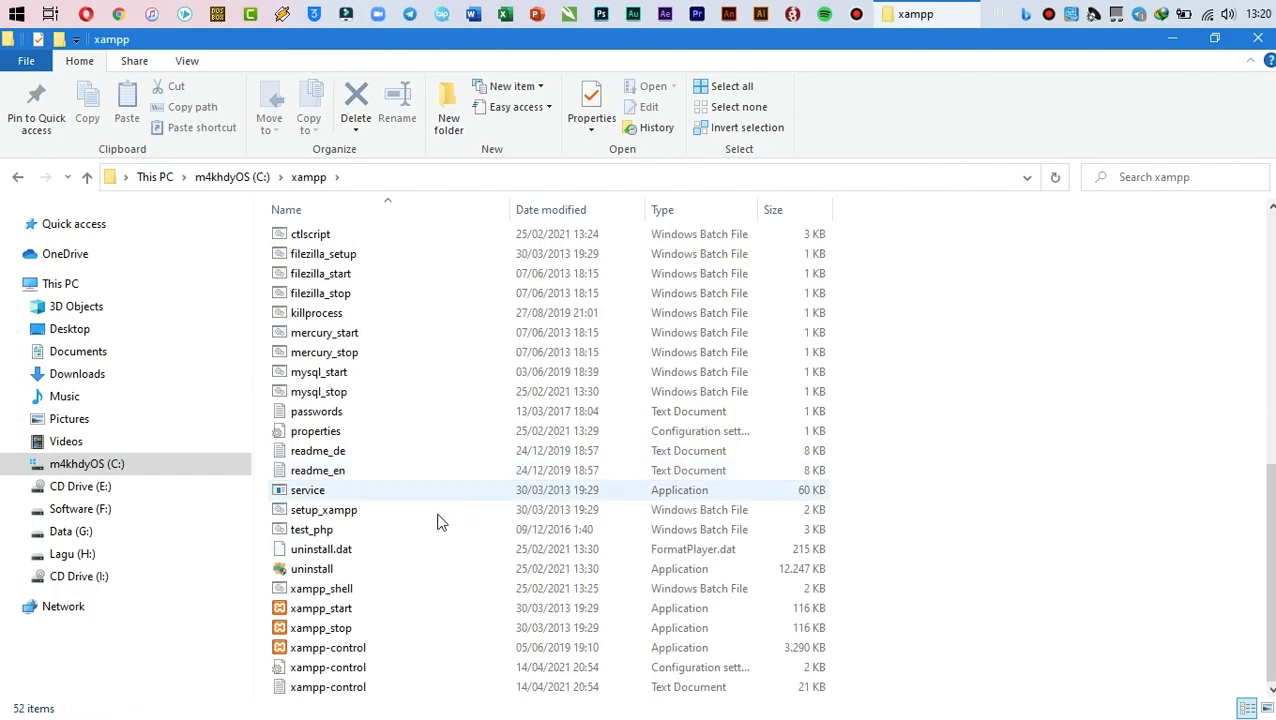
left_click(383, 650)
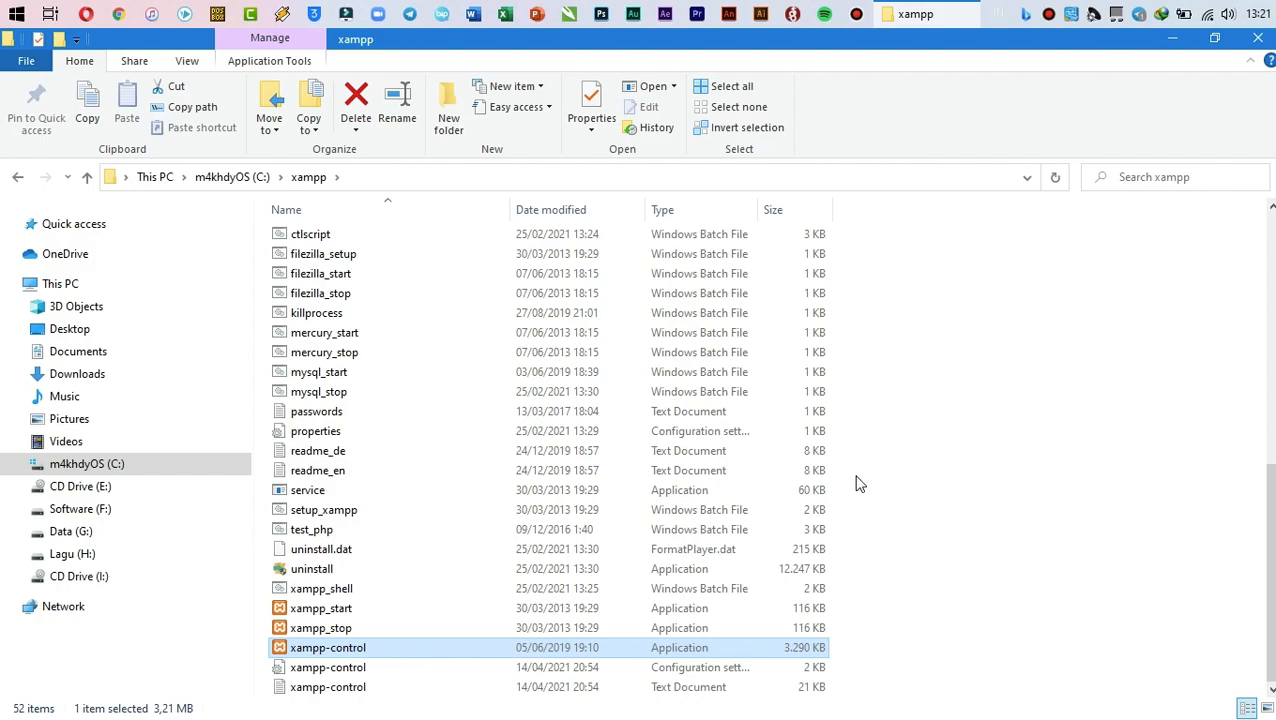
double_click(360, 649)
right_click(358, 649)
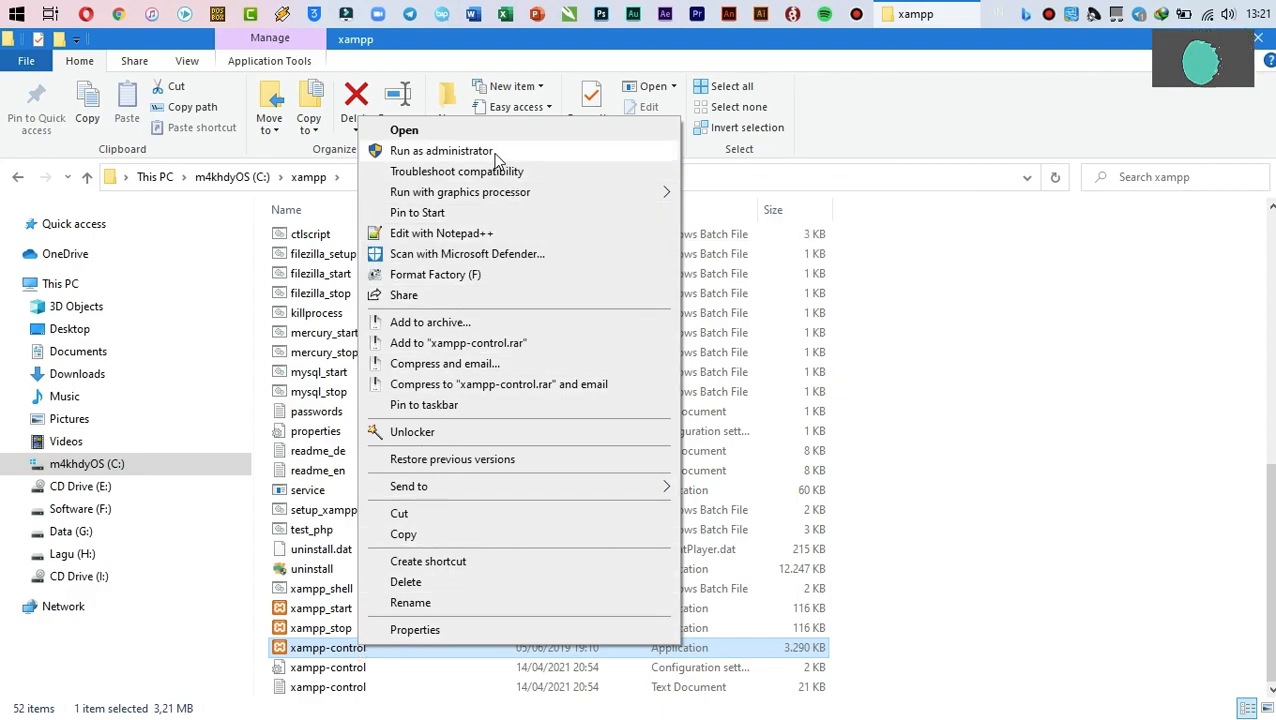
left_click_drag(691, 262, 718, 150)
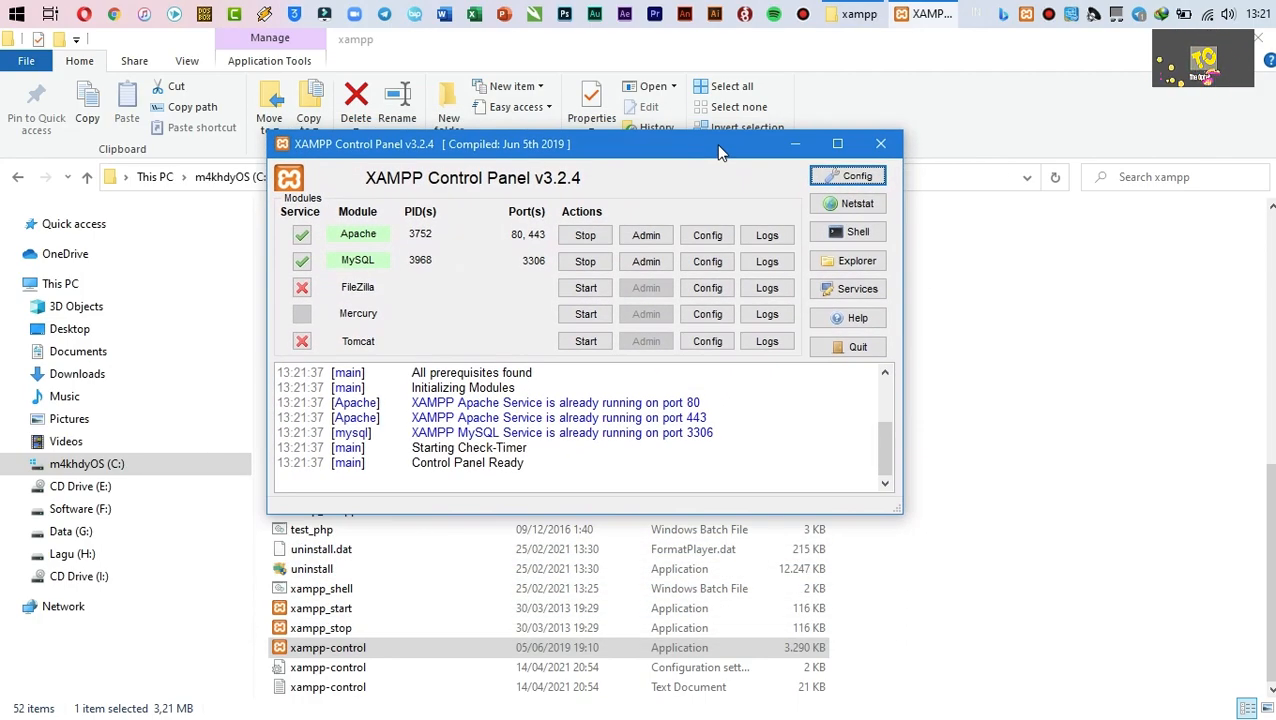
Stop the running Apache and MySQL modules in the XAMPP Control Panel
left_click(585, 235)
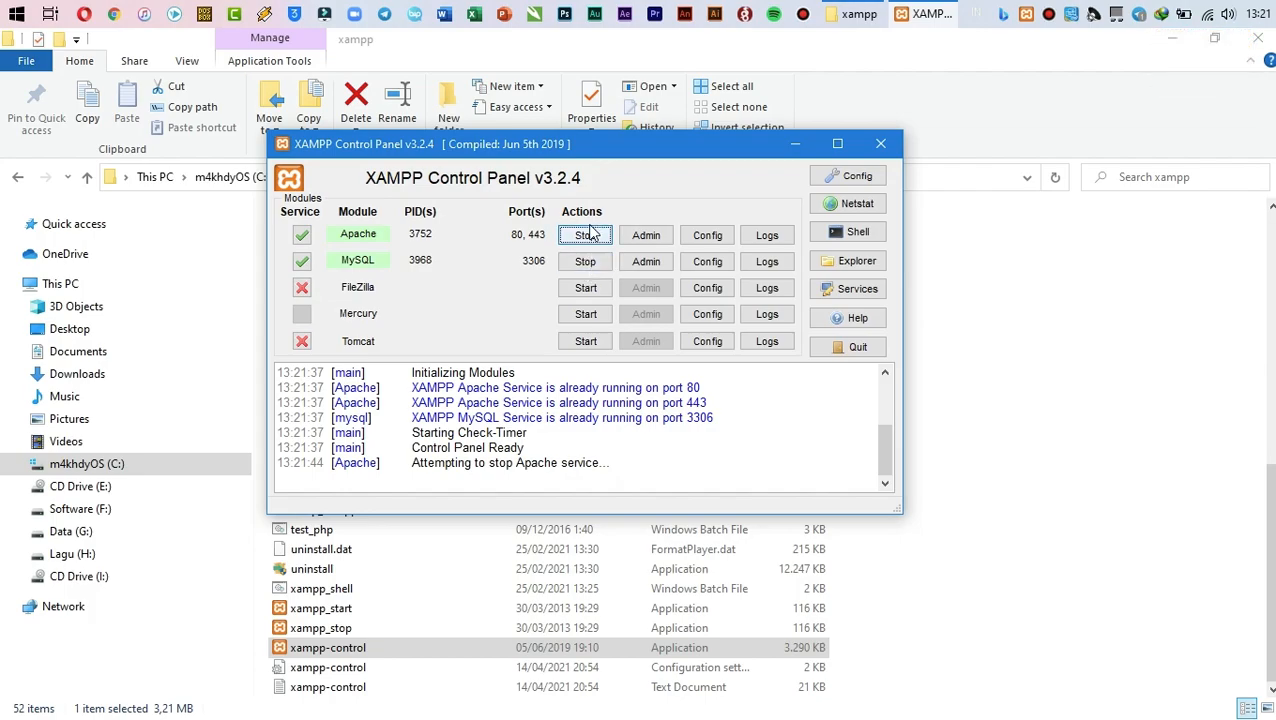
left_click(589, 262)
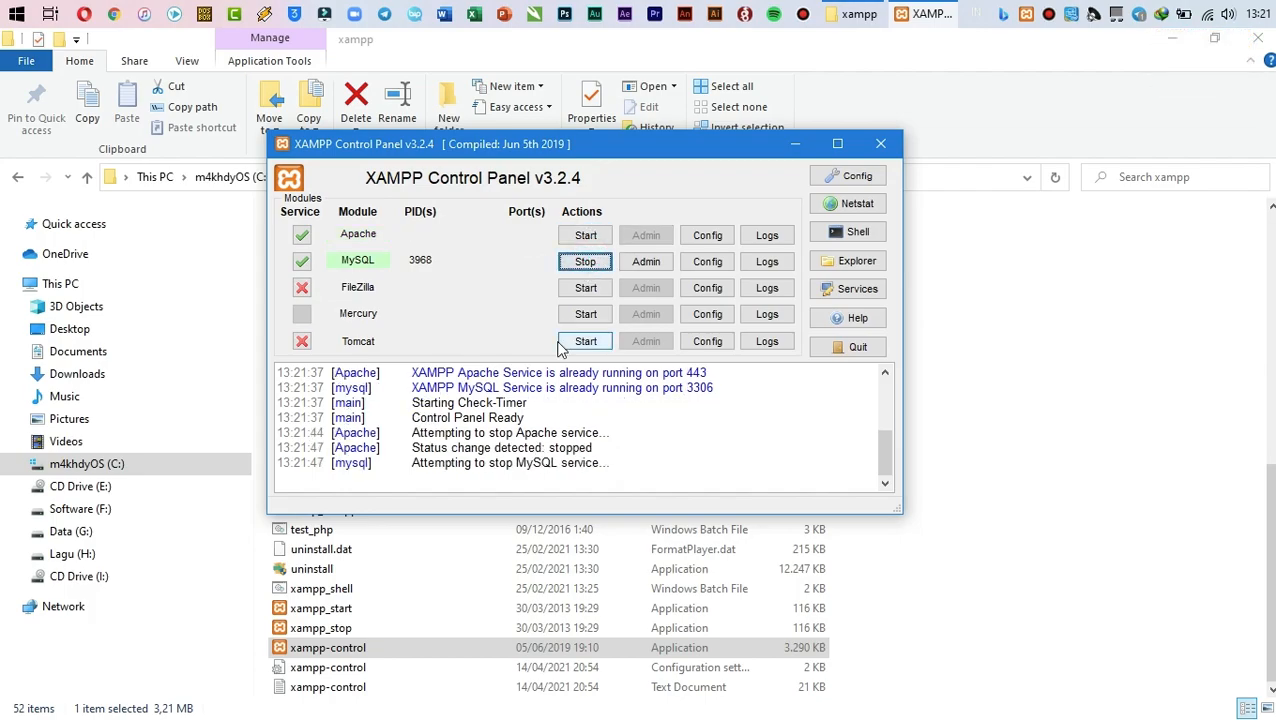
left_click_drag(482, 150, 508, 178)
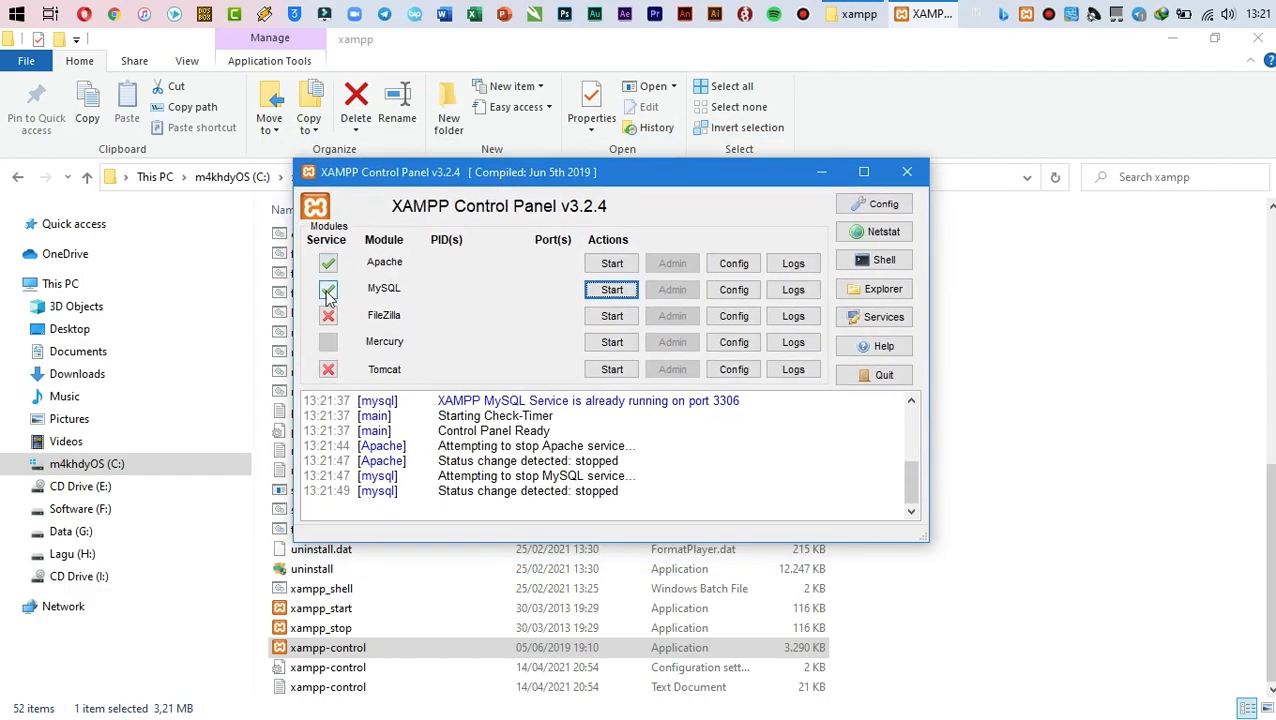
Uninstall the Apache and MySQL services, confirming each removal
left_click(328, 263)
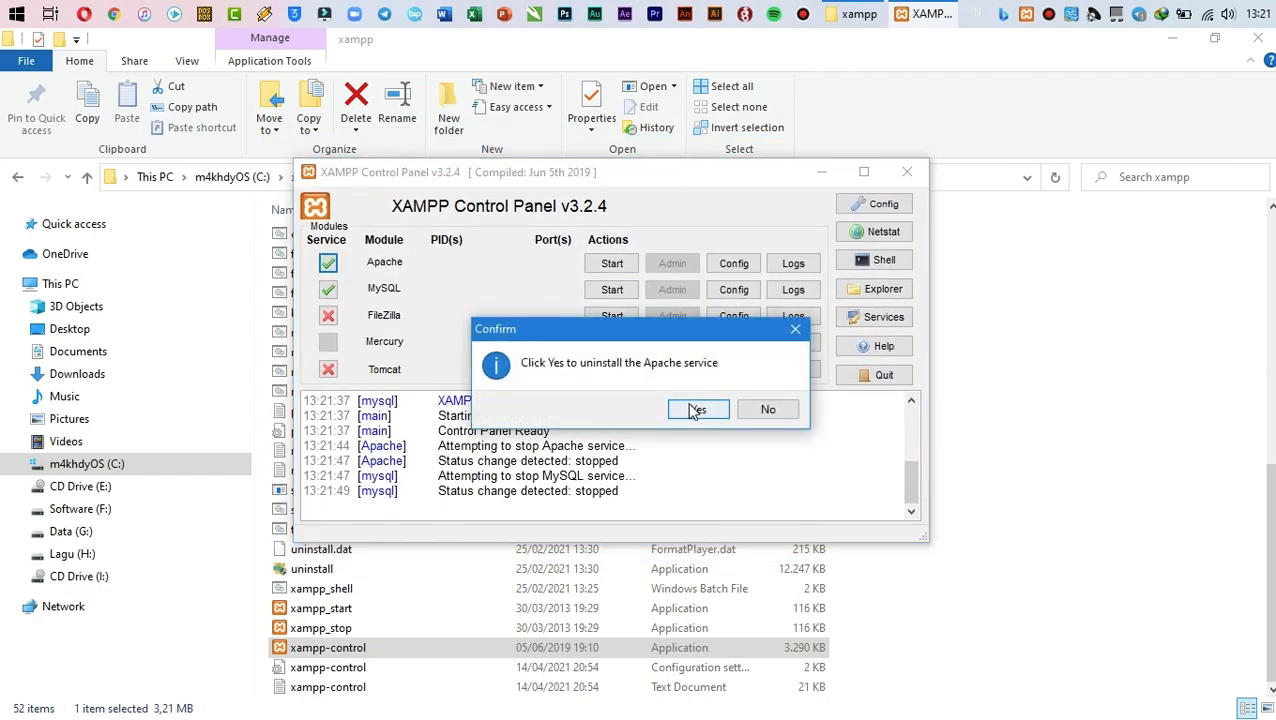
left_click(696, 410)
left_click(329, 289)
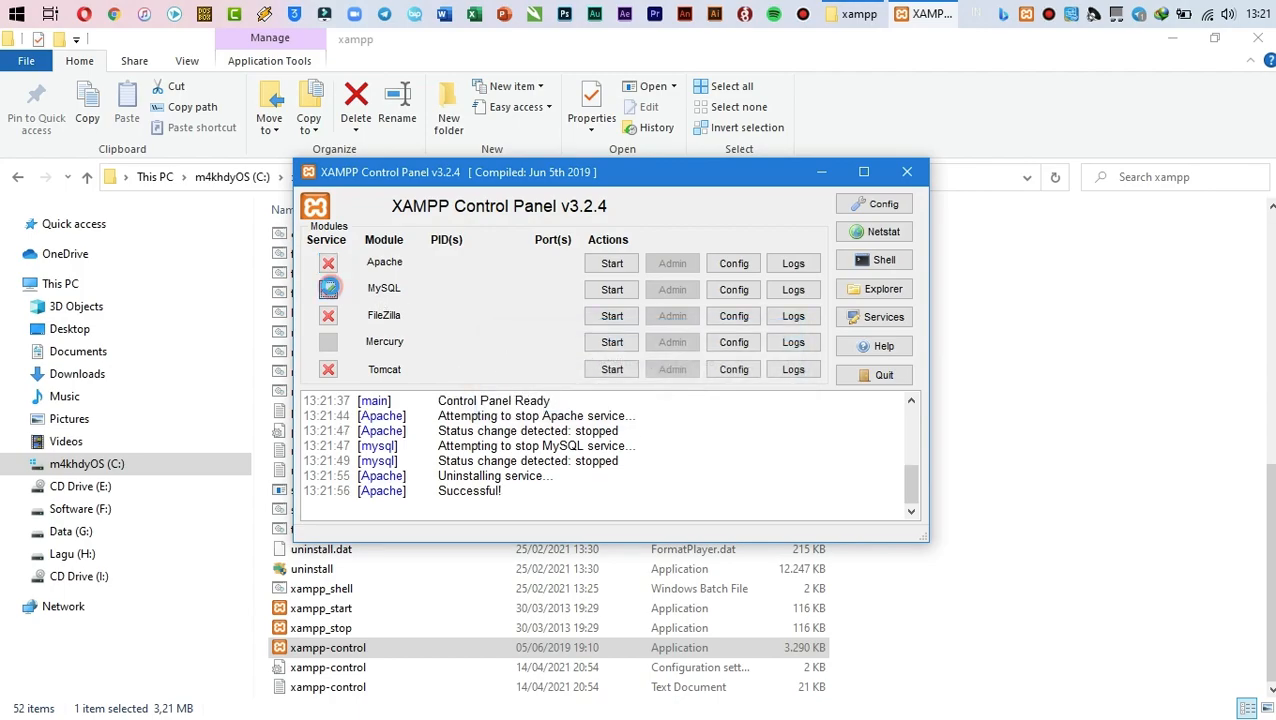
left_click(697, 408)
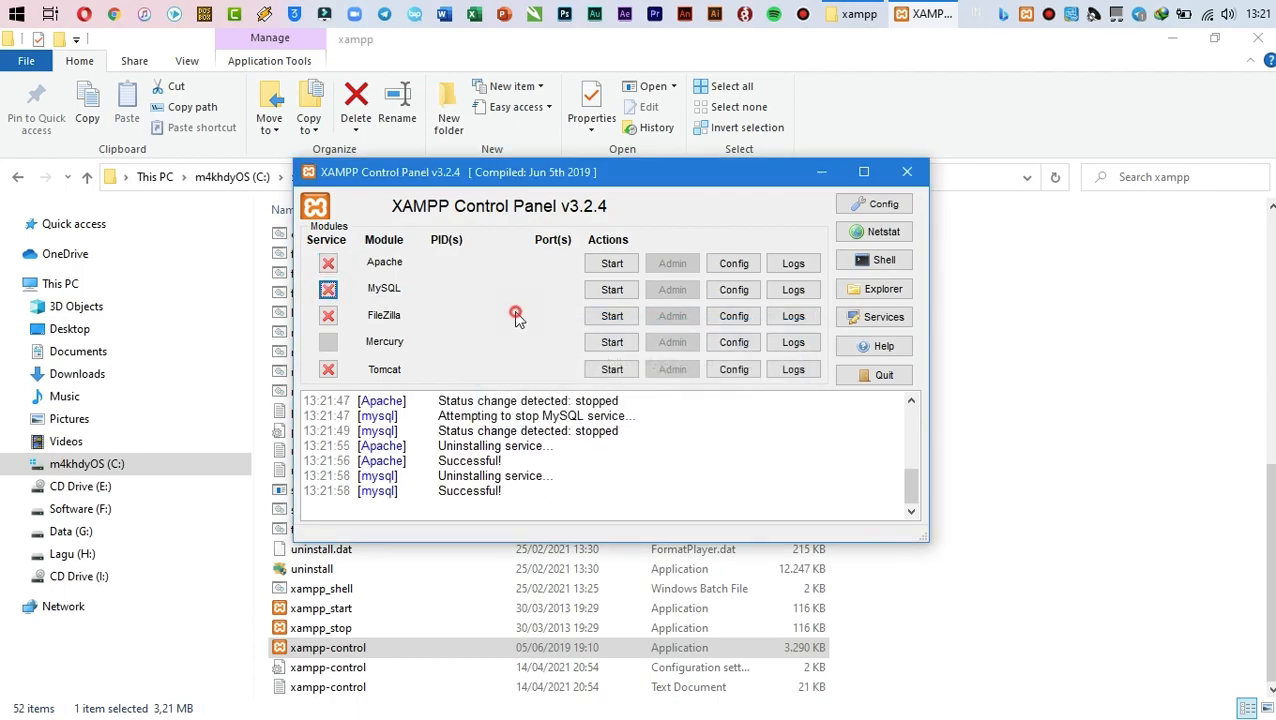
left_click_drag(530, 172, 535, 207)
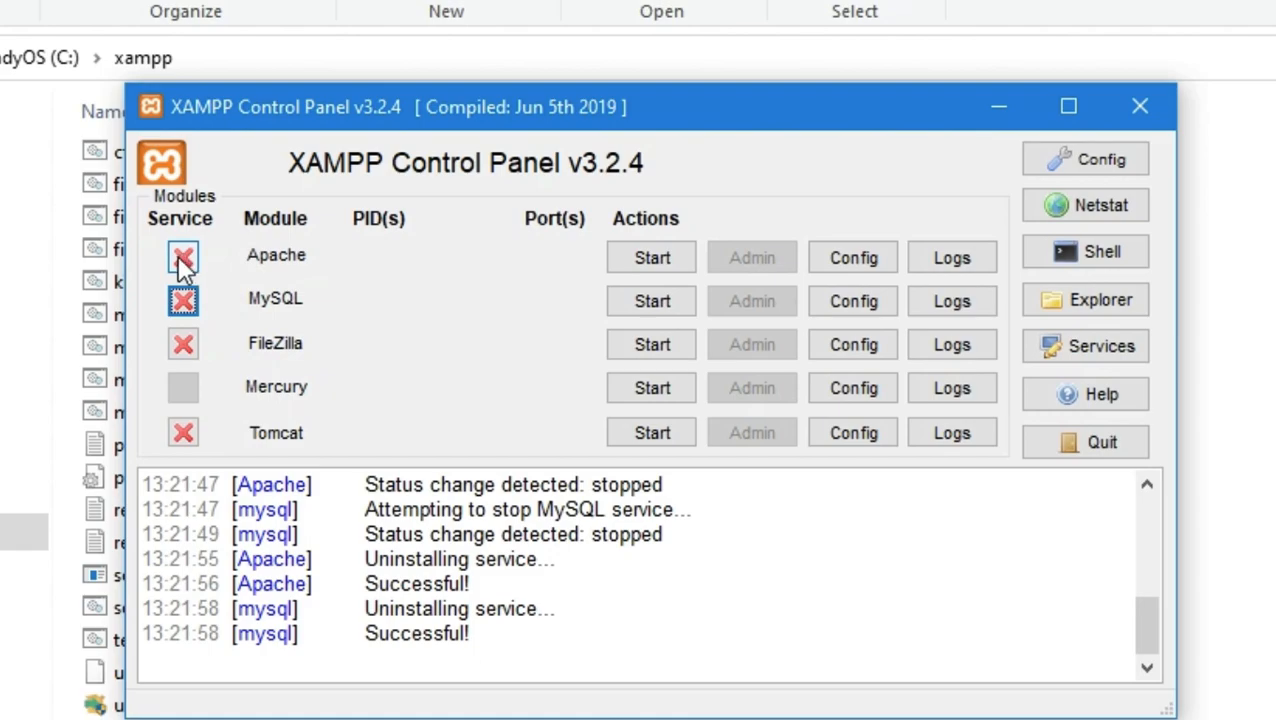
Install Apache and MySQL as services, confirming each installation
left_click(184, 259)
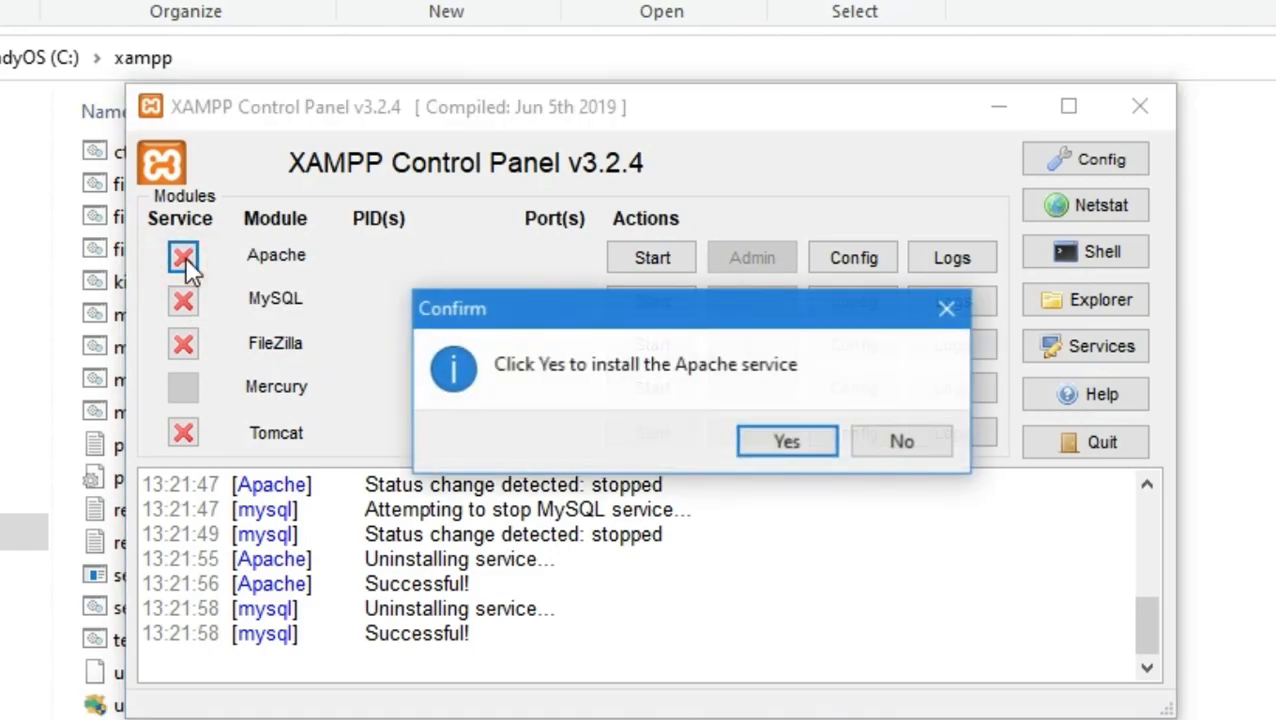
left_click(768, 443)
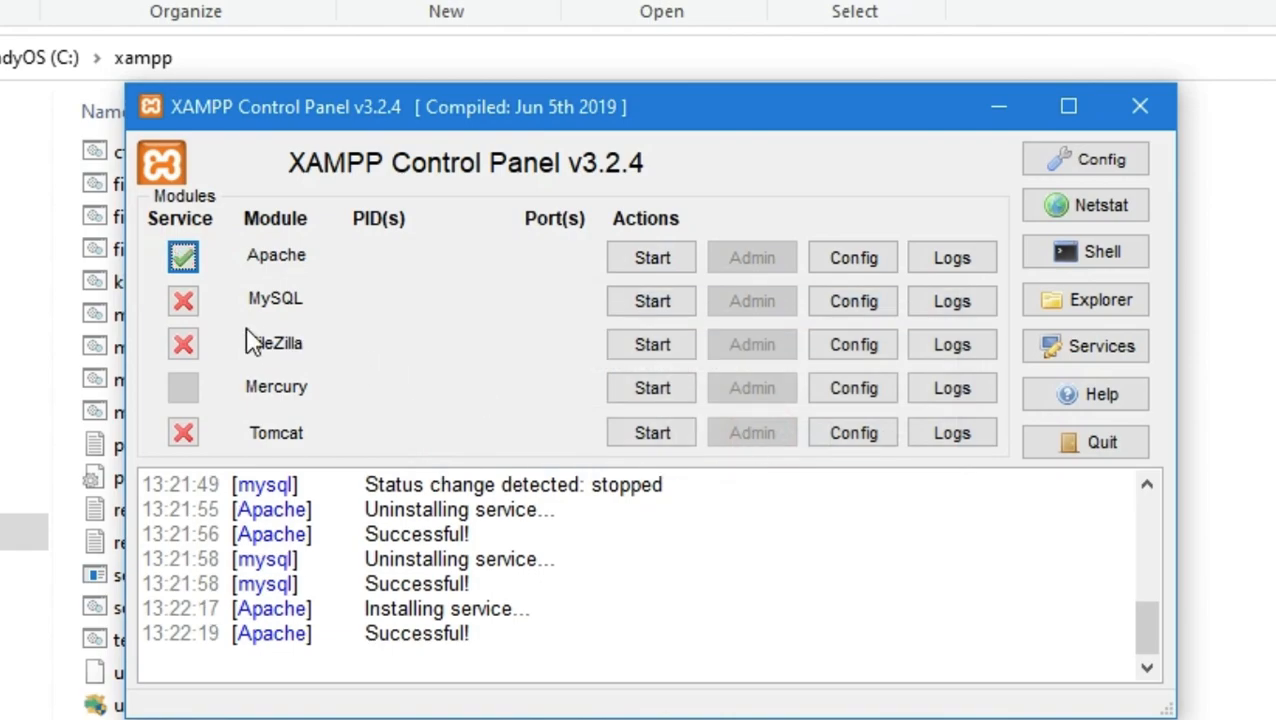
left_click(185, 301)
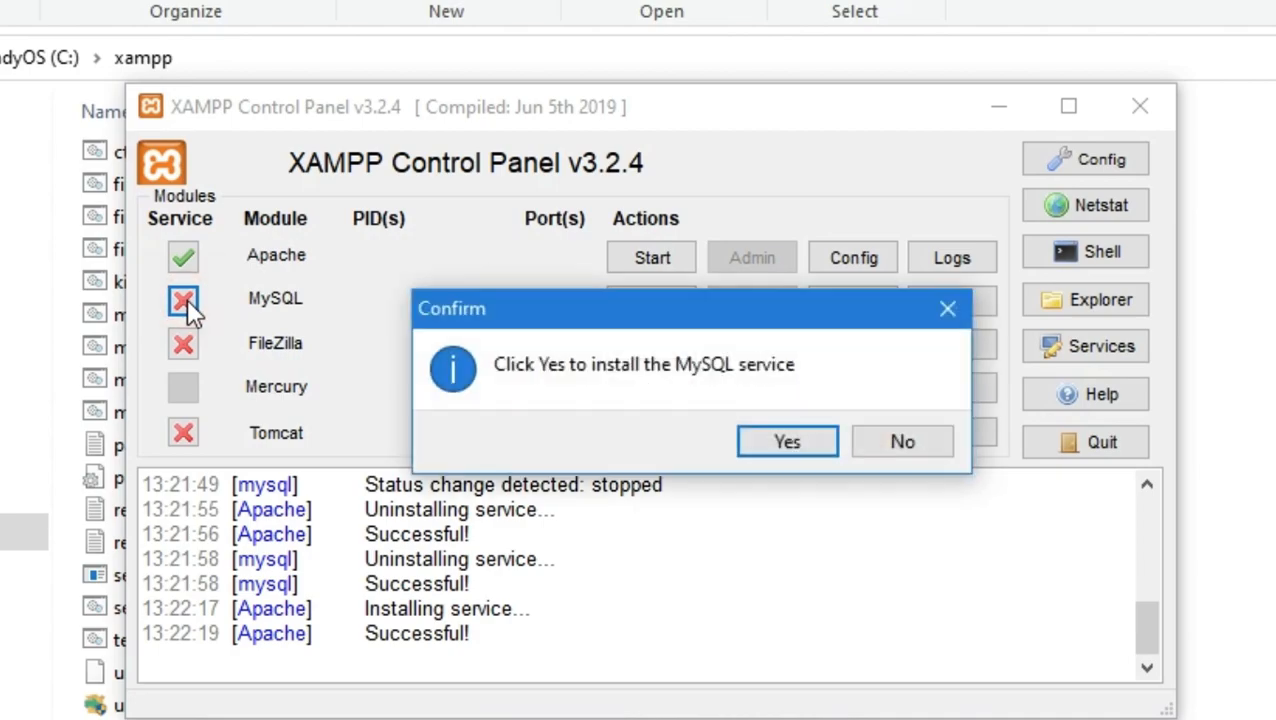
left_click(788, 441)
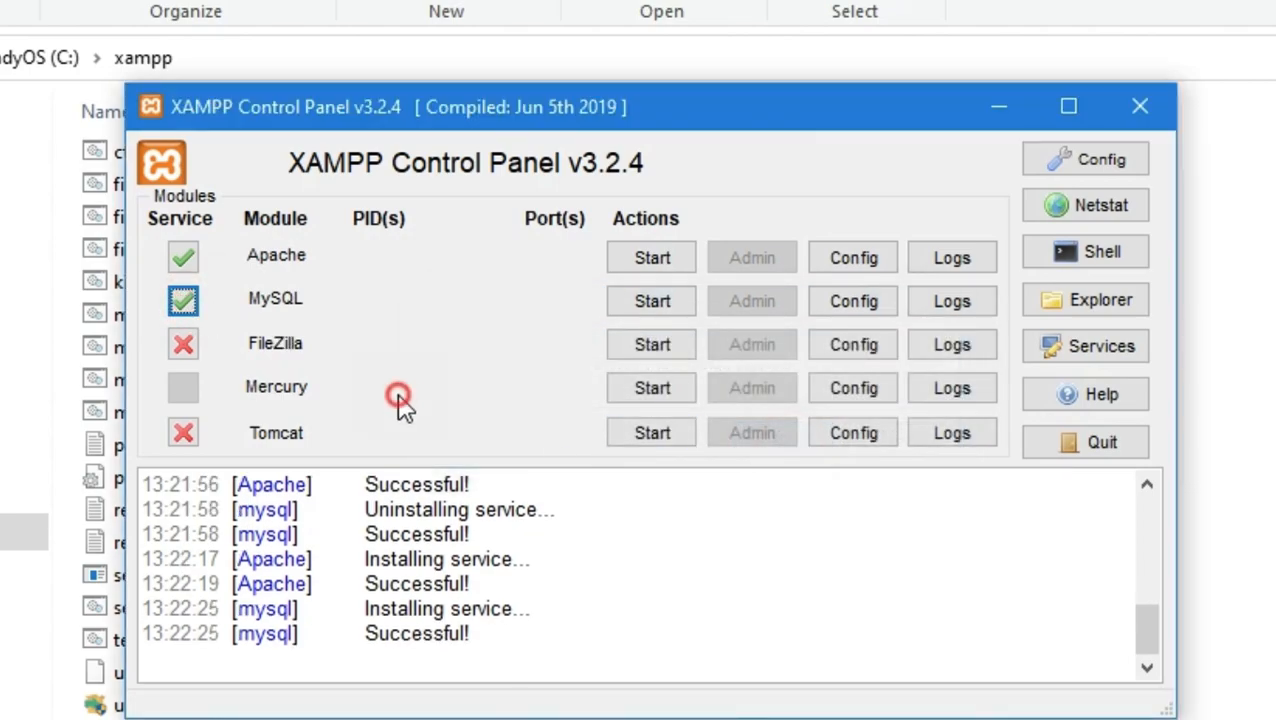
Start the Apache and MySQL modules and clear the desktop, minimizing the control panel and closing the xampp folder window
left_click(652, 258)
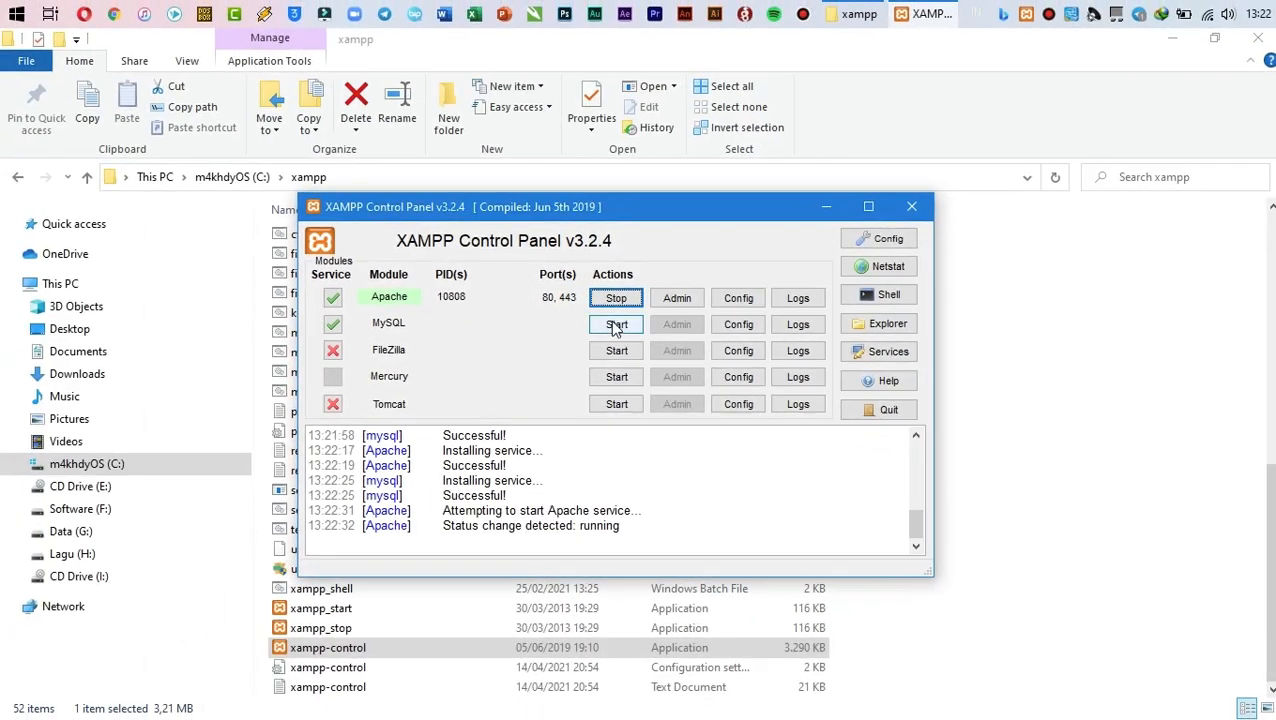
left_click(616, 327)
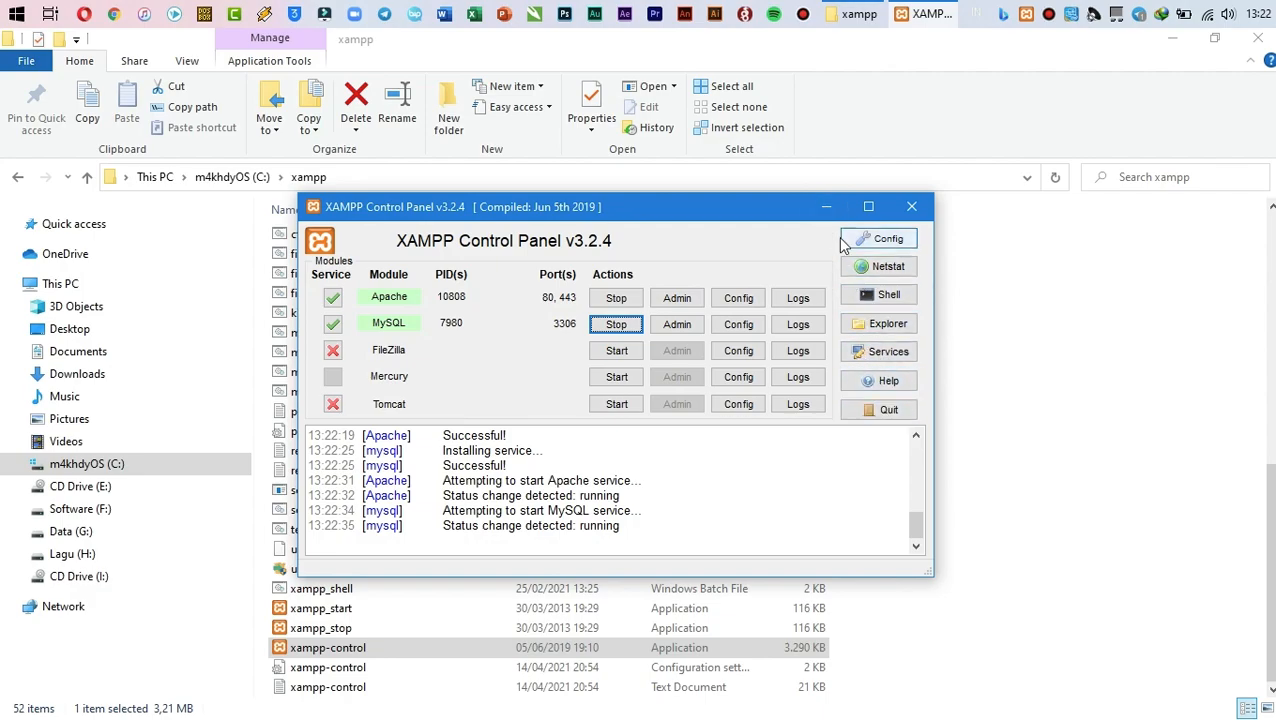
left_click(826, 206)
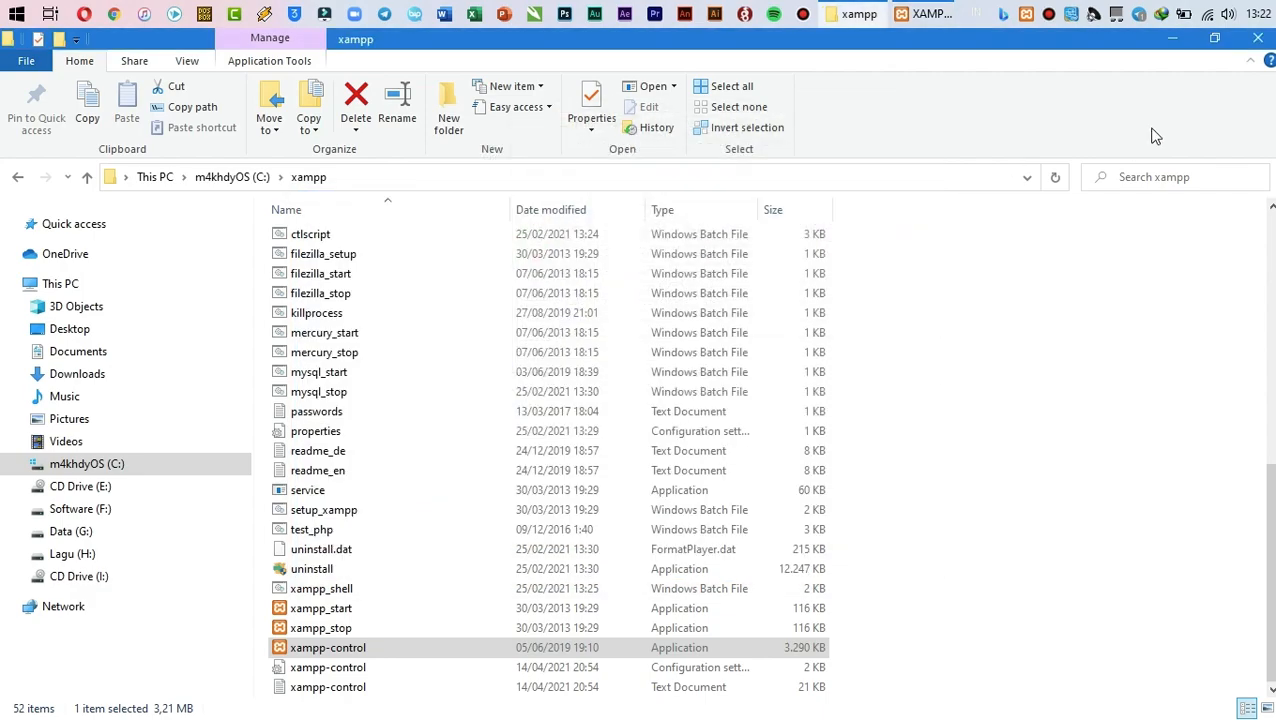
left_click(1259, 40)
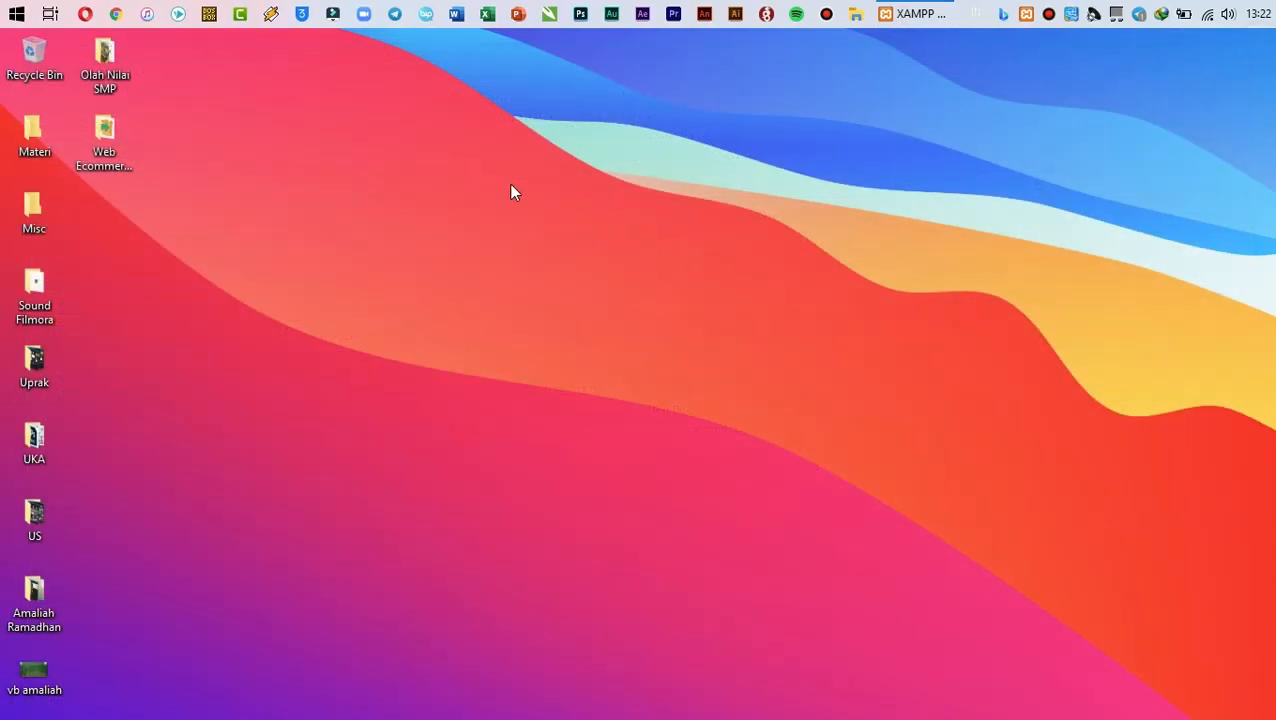
right_click(468, 159)
left_click(516, 213)
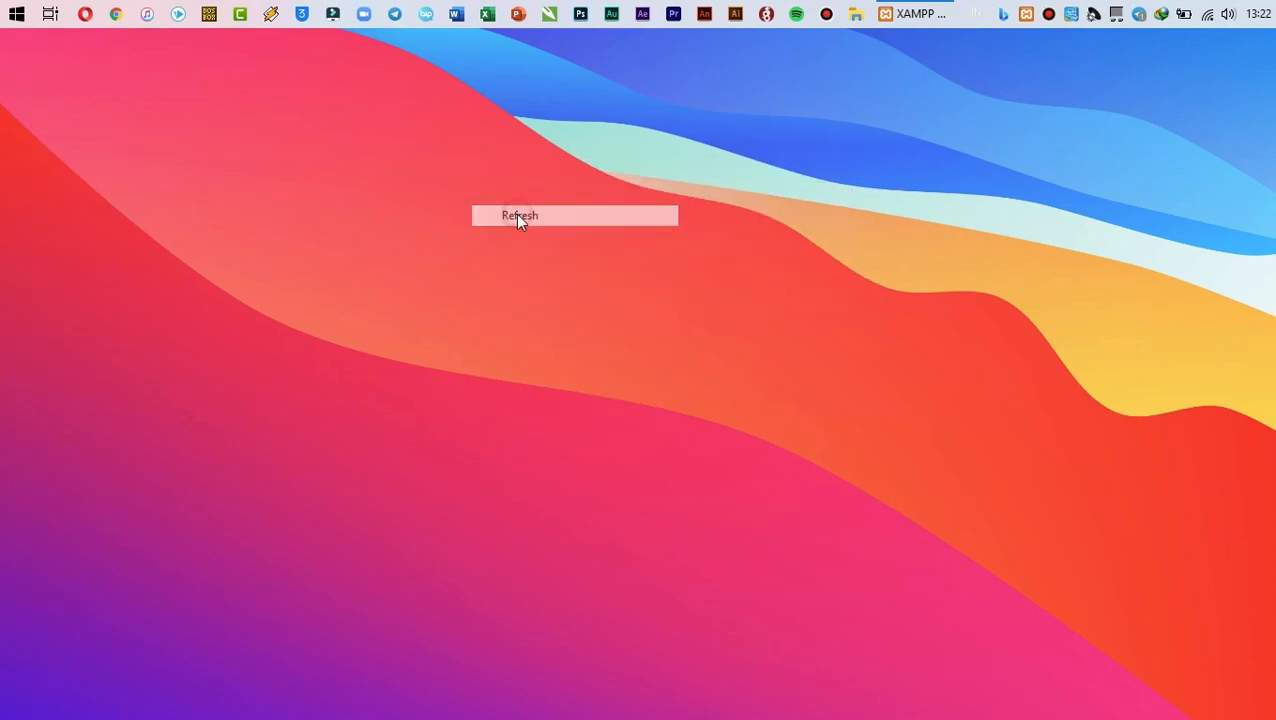
Switch to the Opera browser and load the XAMPP dashboard at localhost
left_click(87, 16)
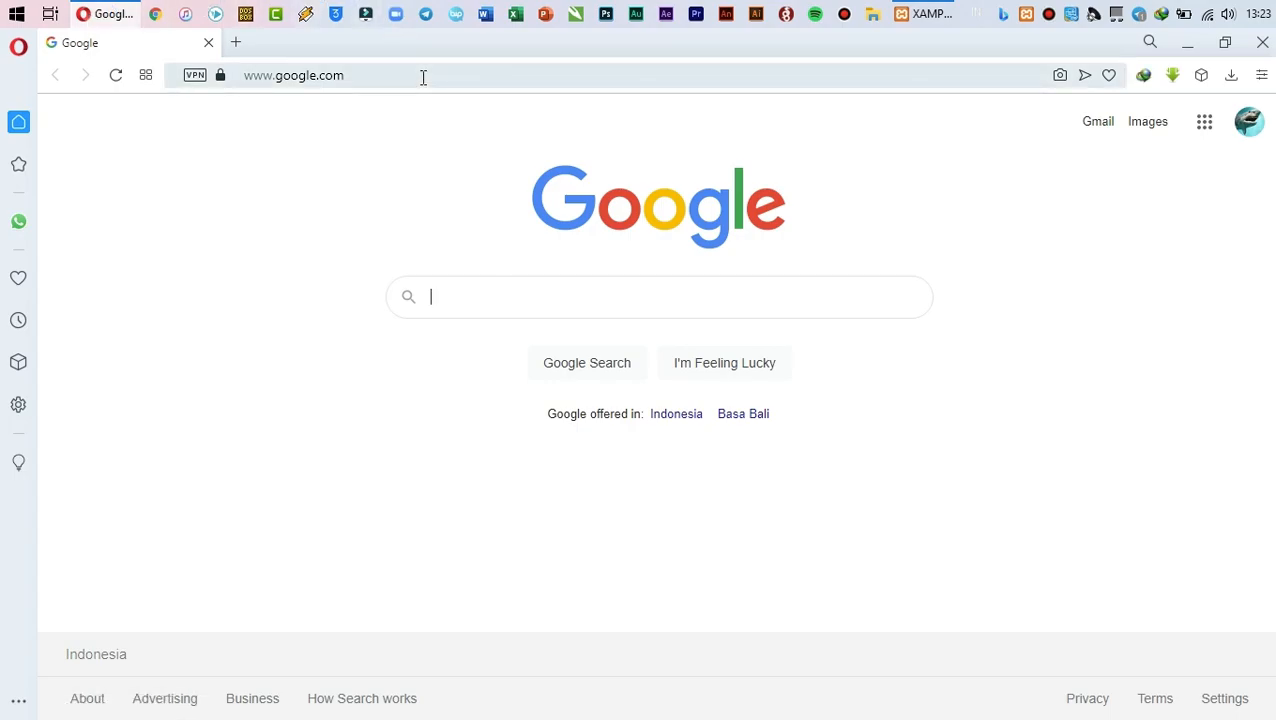
left_click(423, 76)
type("local")
key("Return")
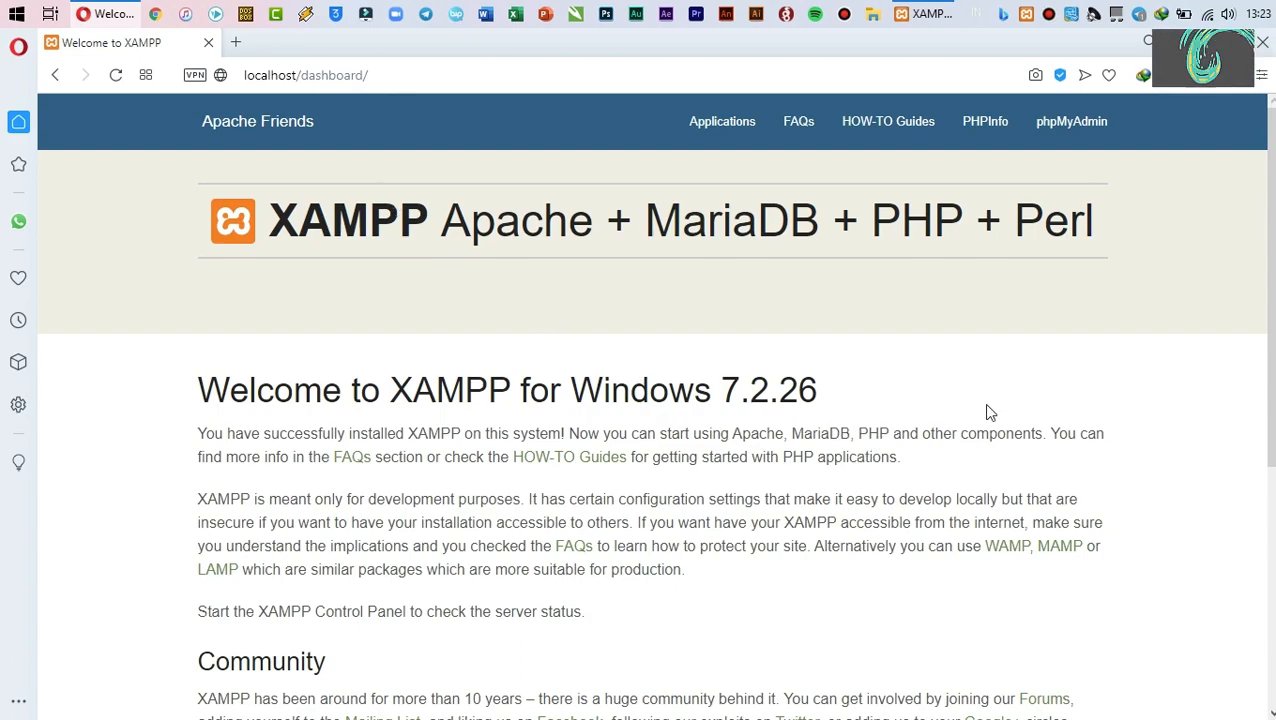
Open phpMyAdmin from the dashboard, view the structure of the tokoku database, and return to the desktop
left_click(1054, 129)
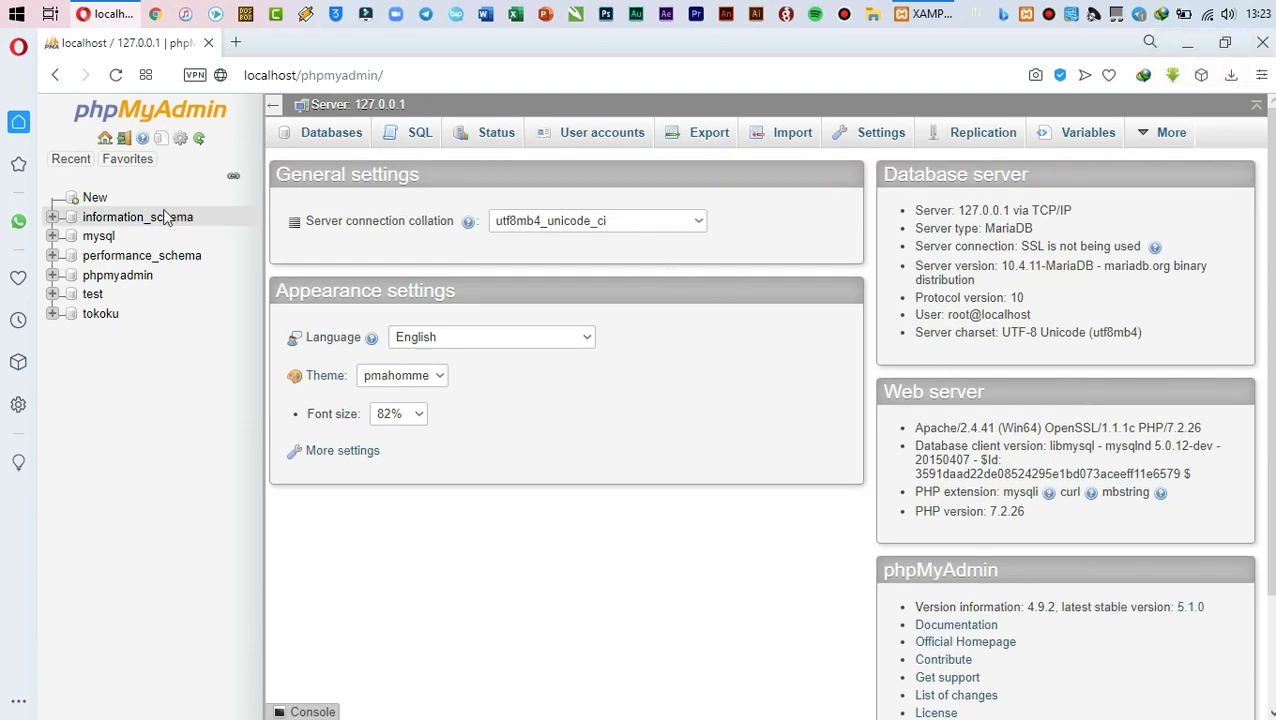
left_click(103, 315)
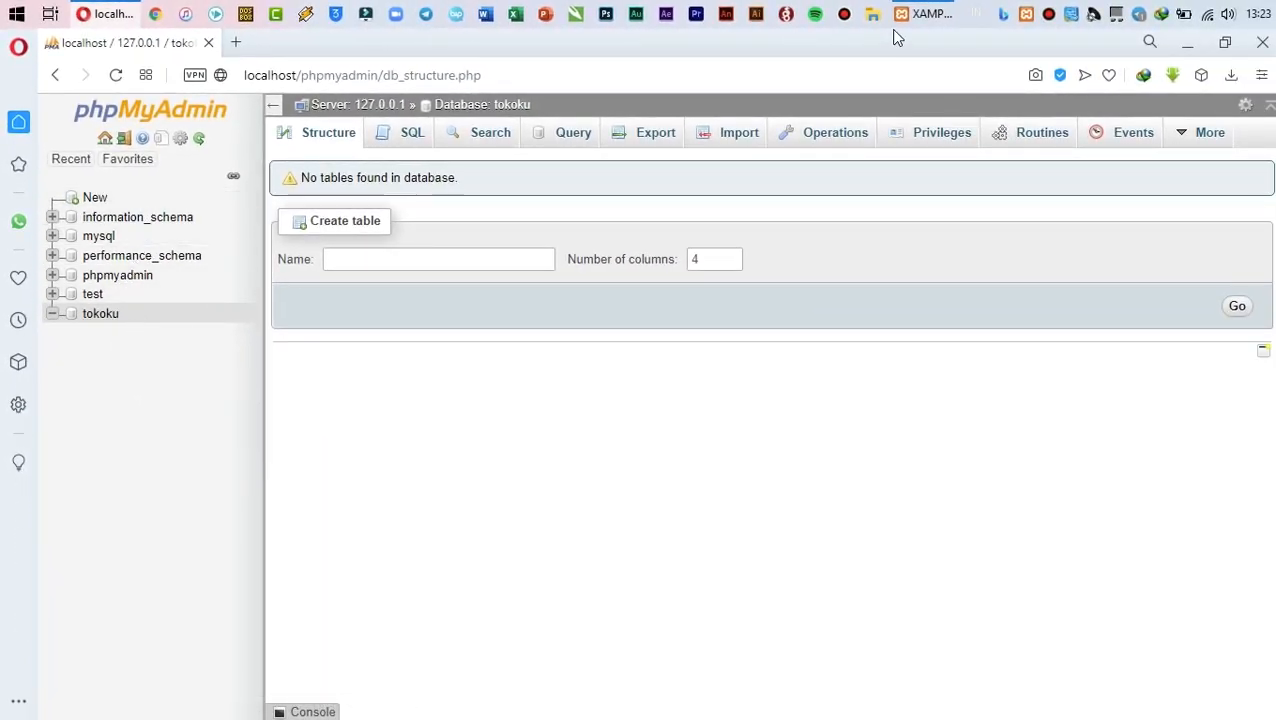
left_click(1187, 43)
right_click(530, 187)
left_click(563, 243)
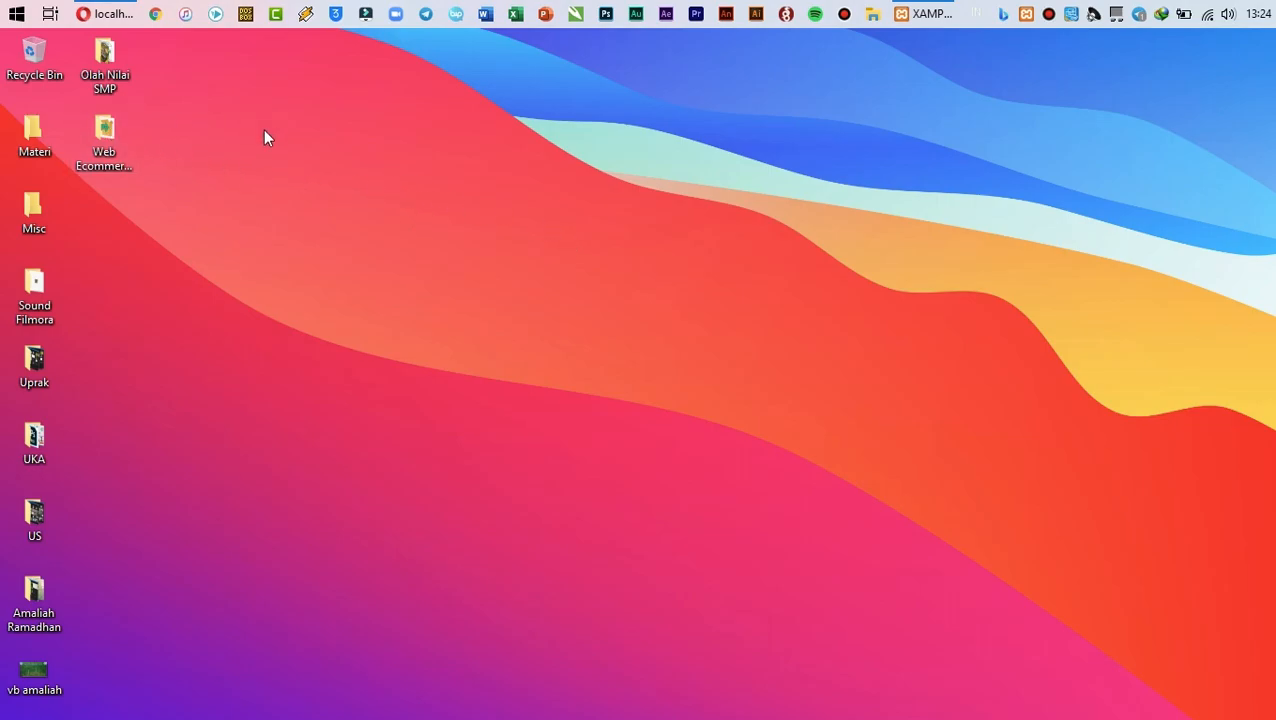
Extract the prestashop 1.7.3.3 archive directly into the Web Ecommerce Offline folder on the desktop
double_click(108, 137)
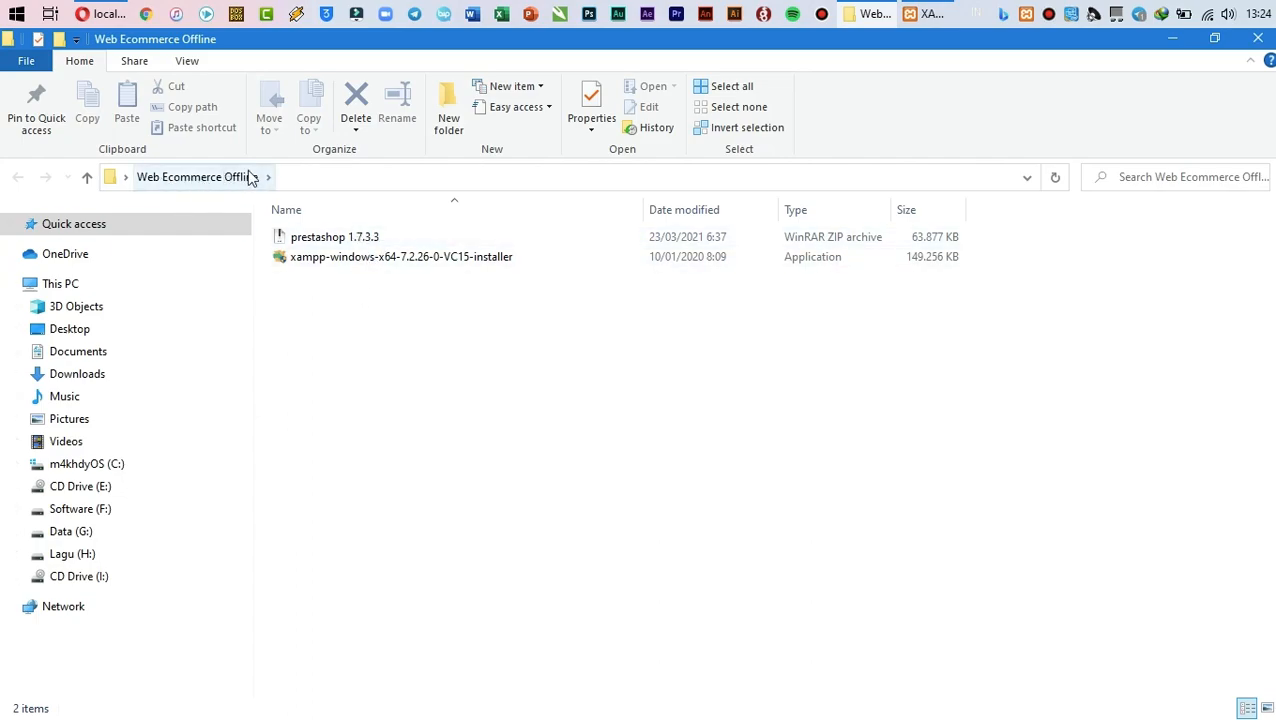
left_click(418, 259)
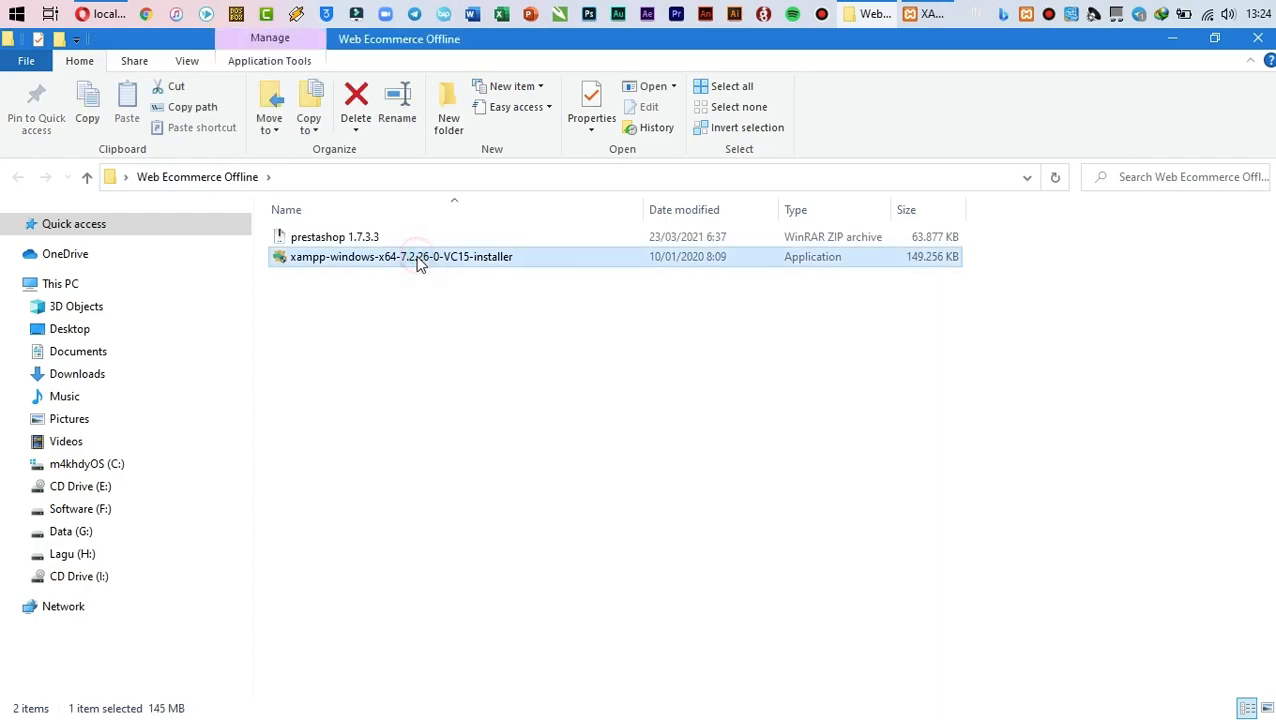
left_click(418, 350)
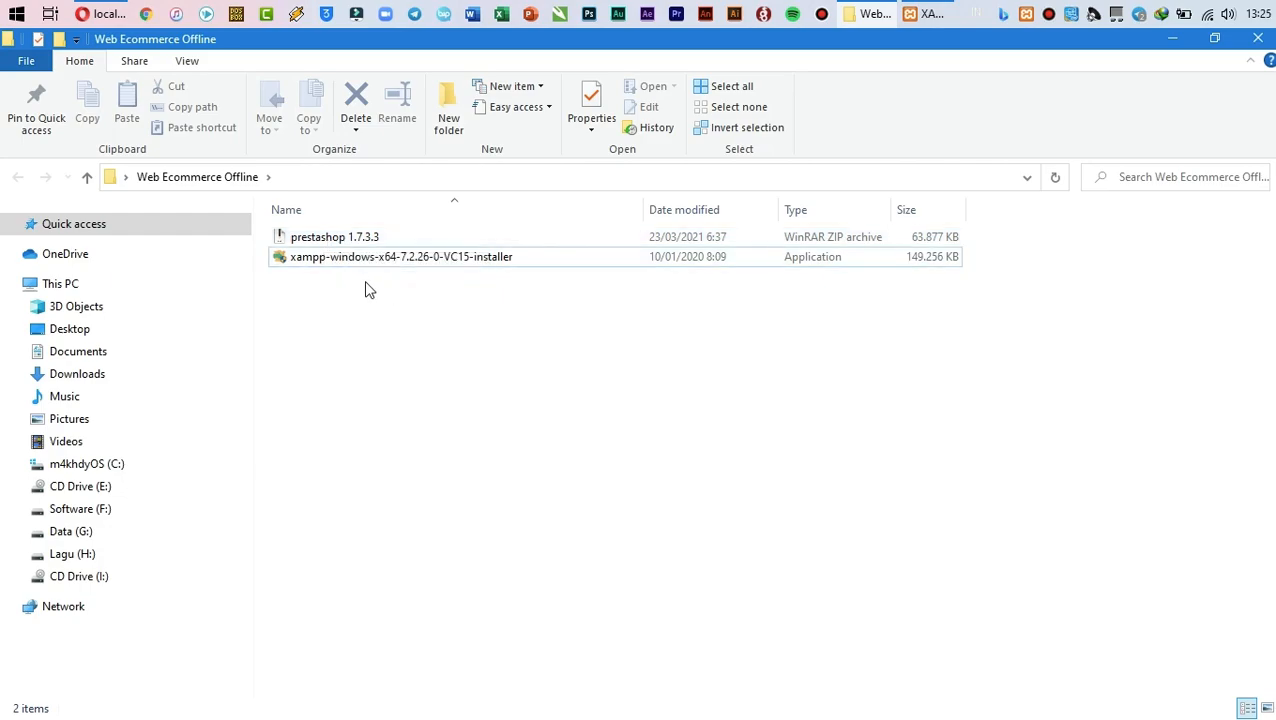
left_click(347, 245)
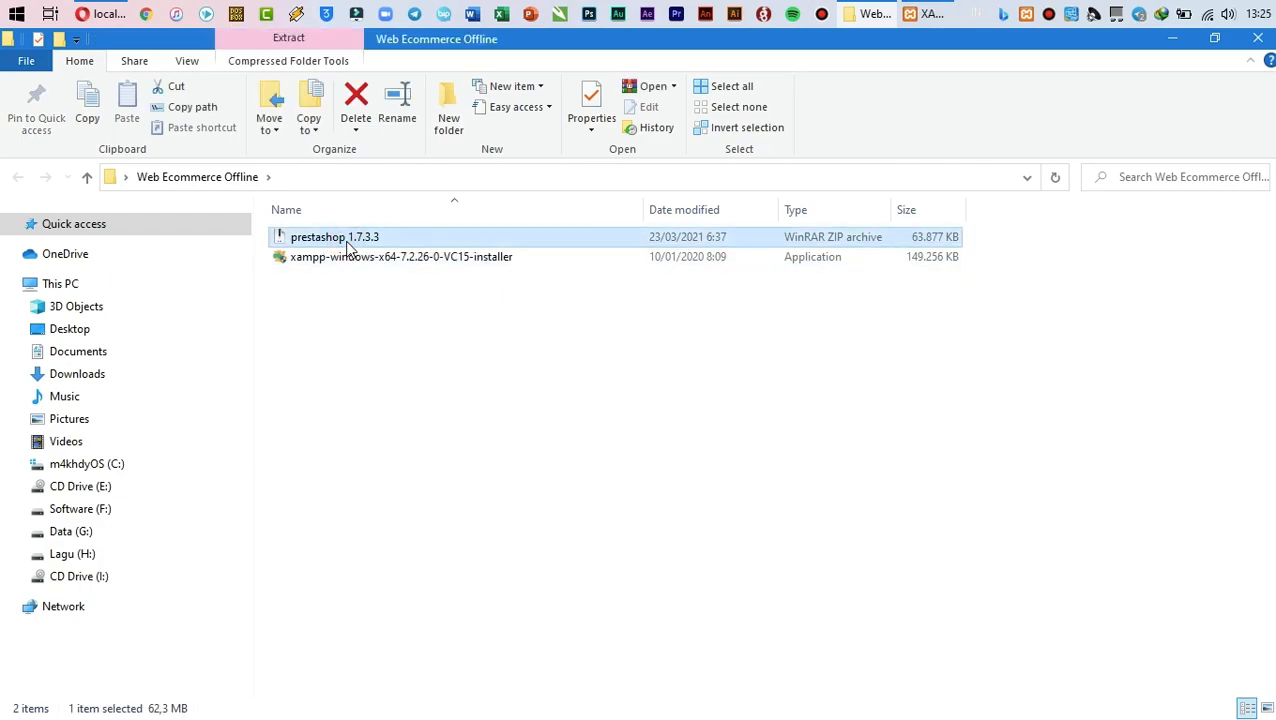
right_click(347, 245)
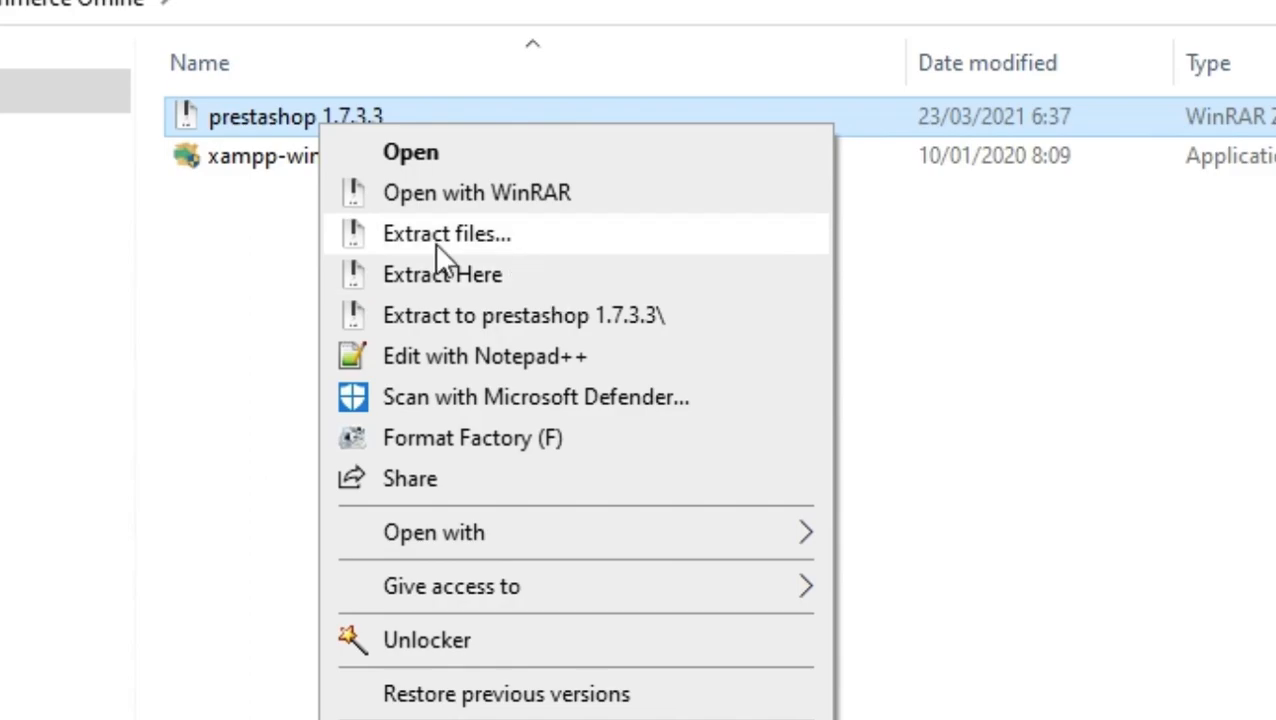
left_click(534, 273)
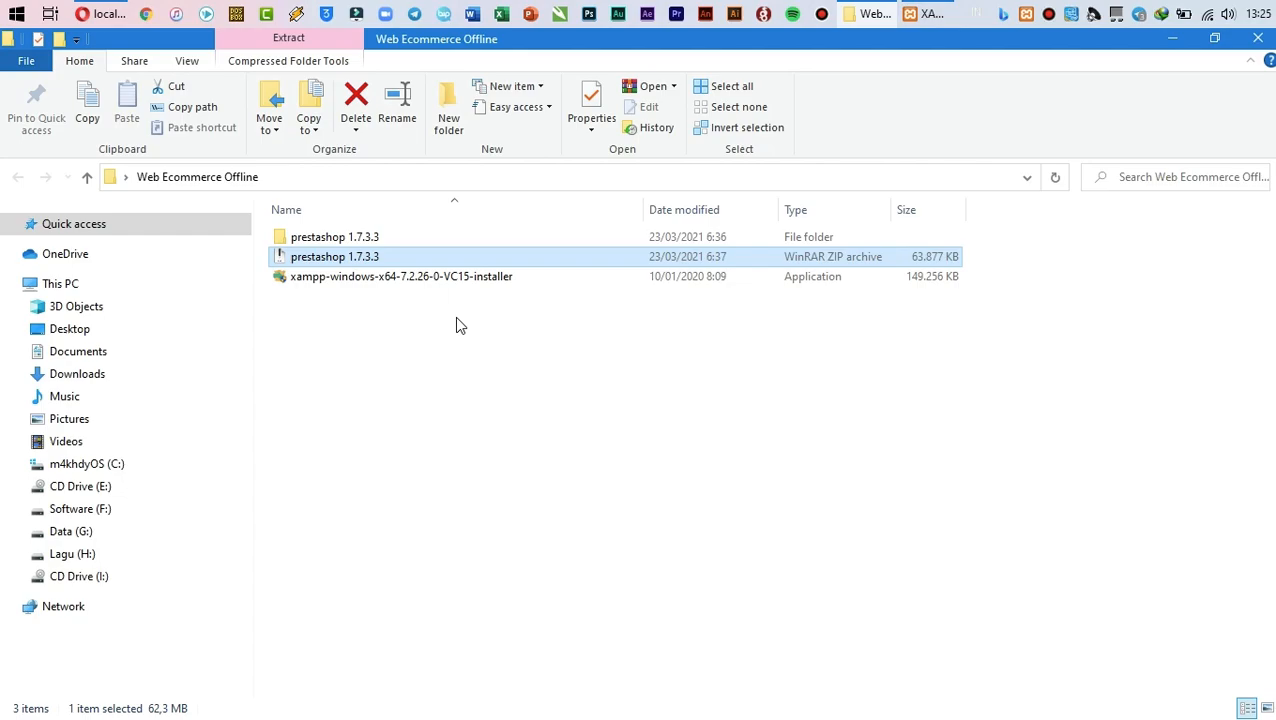
Examine the contents of the extracted prestashop 1.7.3.3 folder and return to the Web Ecommerce Offline folder
left_click(335, 243)
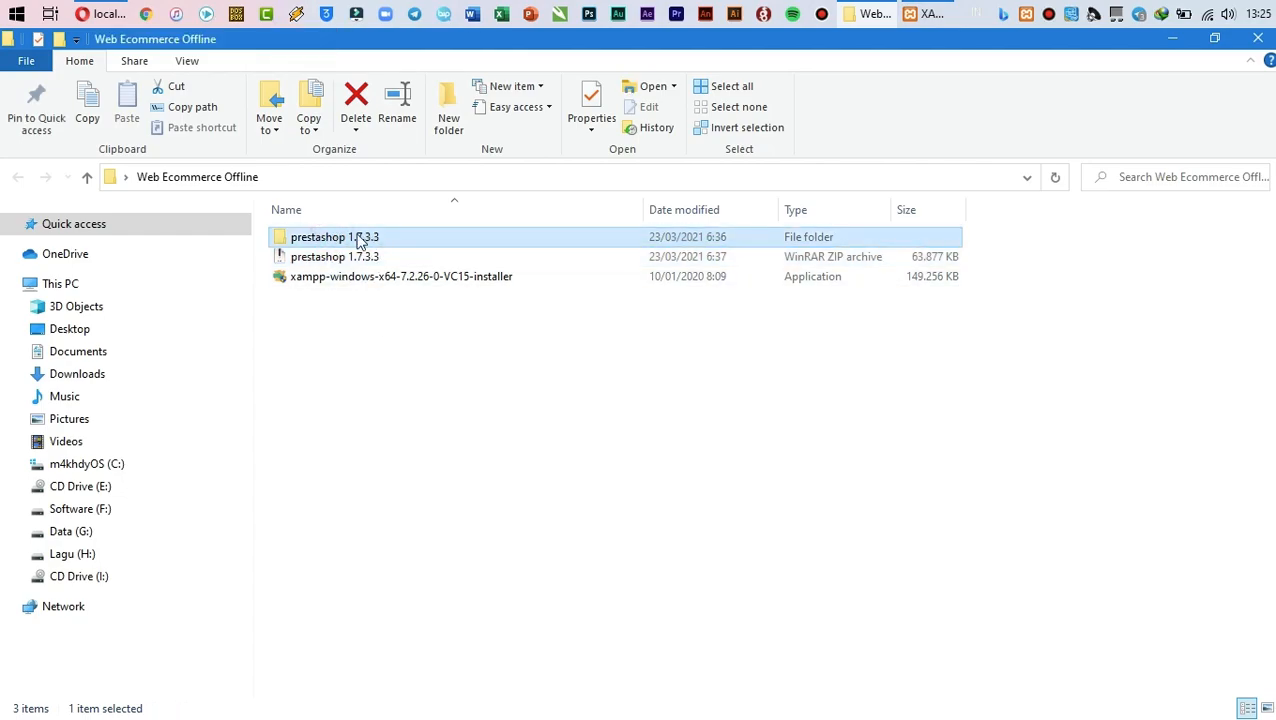
double_click(347, 240)
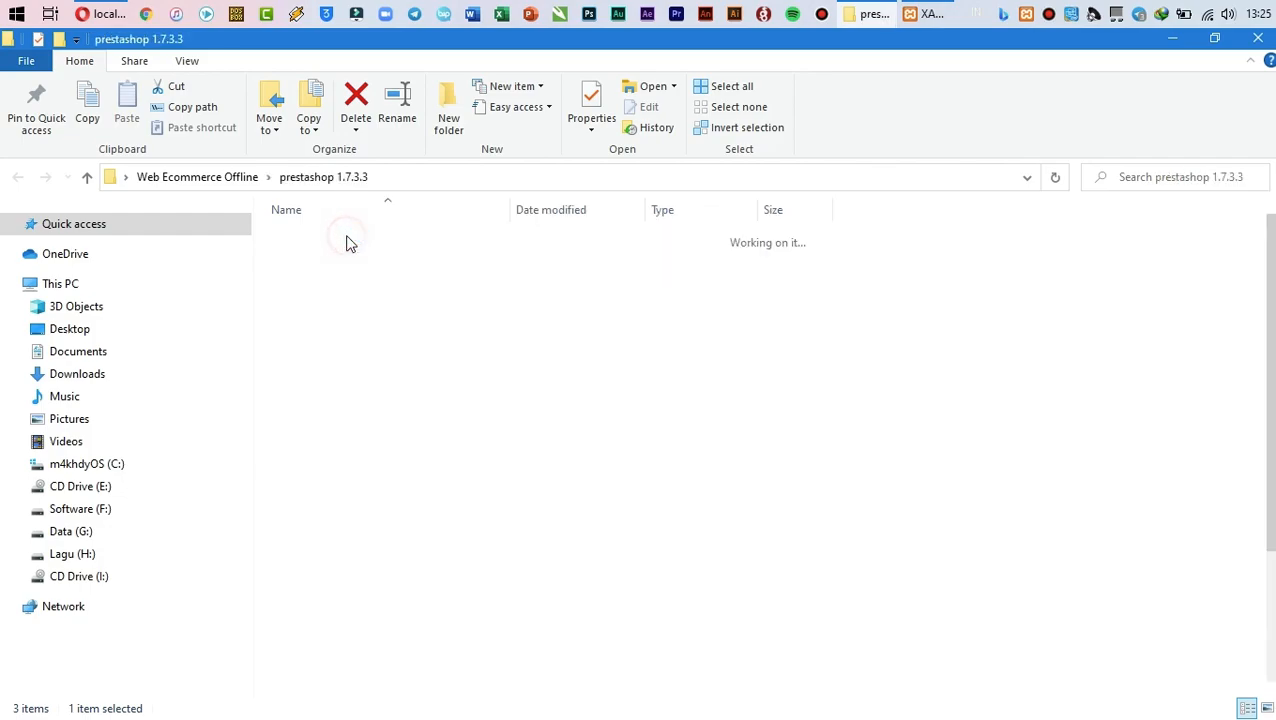
scroll(365, 461, "down", 3)
scroll(365, 461, "up", 1)
scroll(365, 461, "up", 2)
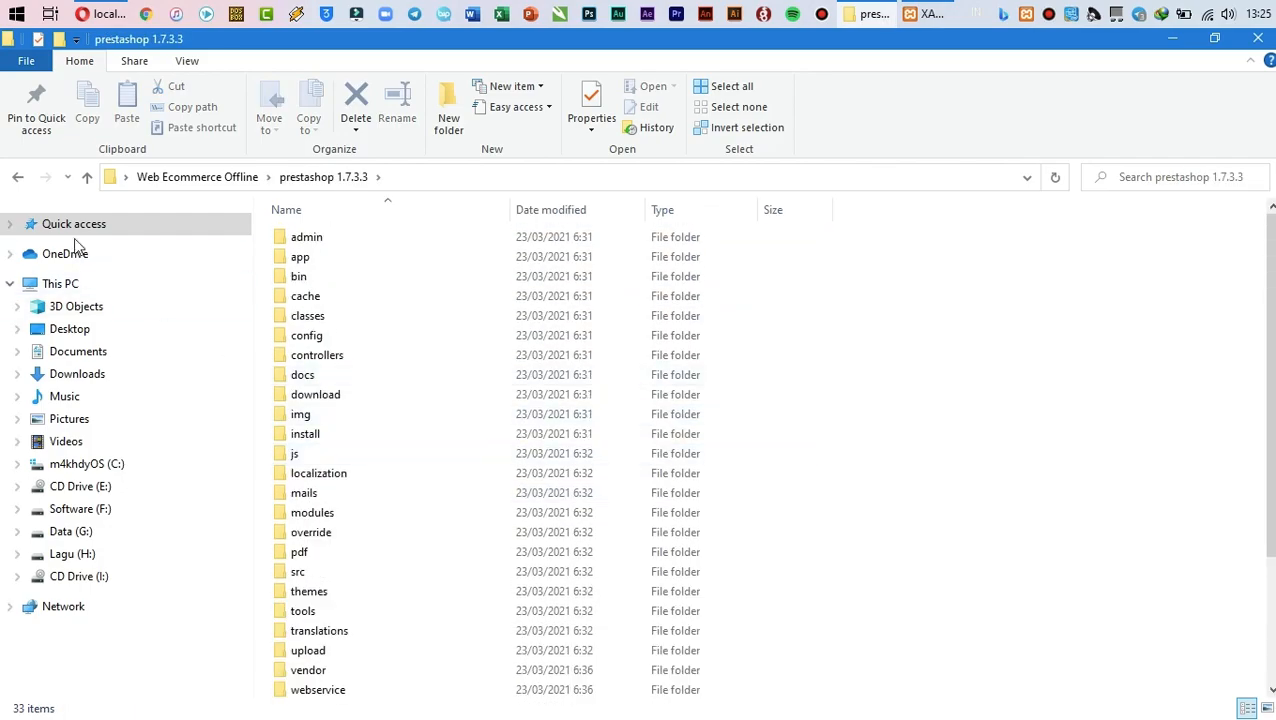
left_click(15, 180)
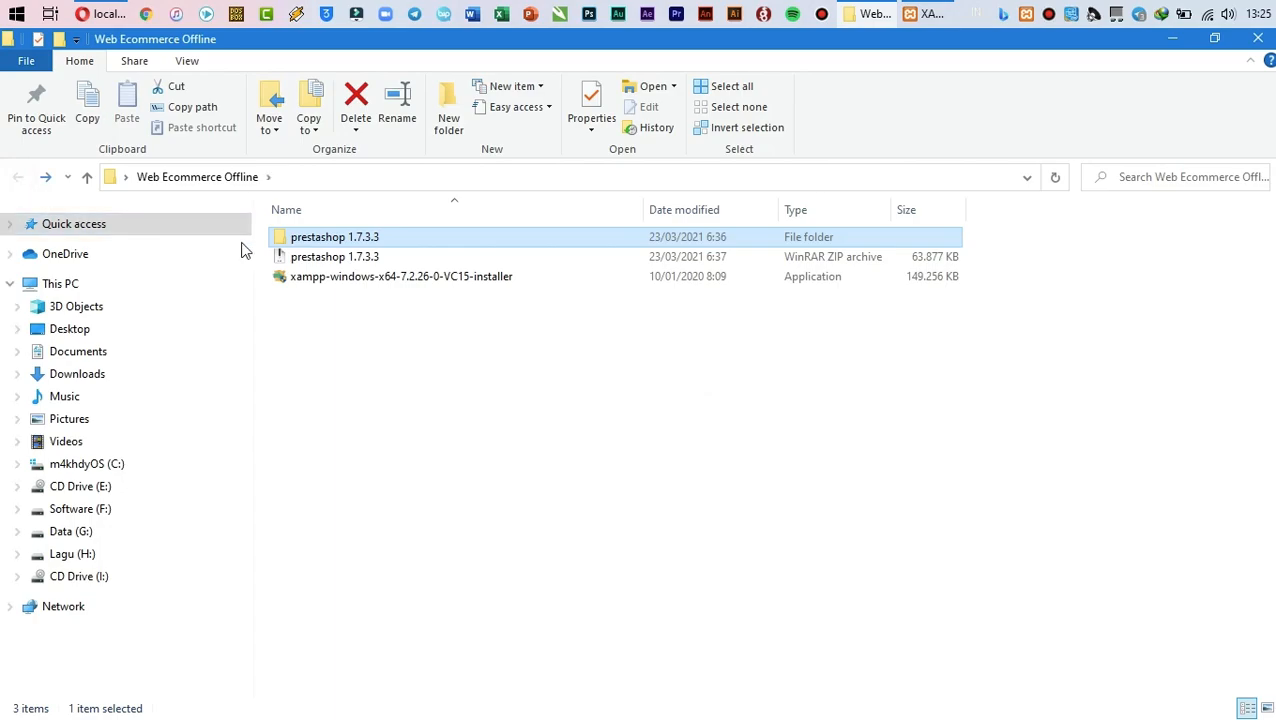
Copy the extracted prestashop 1.7.3.3 folder into the htdocs folder of xampp on drive C
right_click(336, 240)
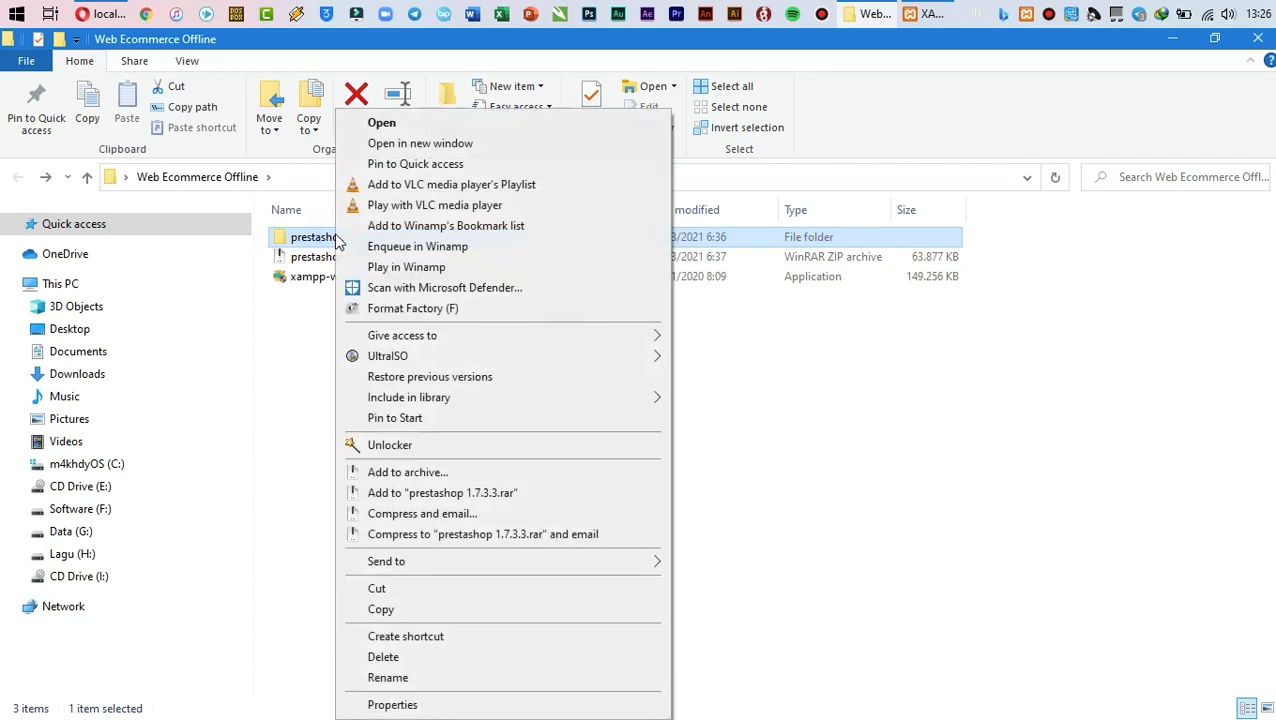
left_click(384, 609)
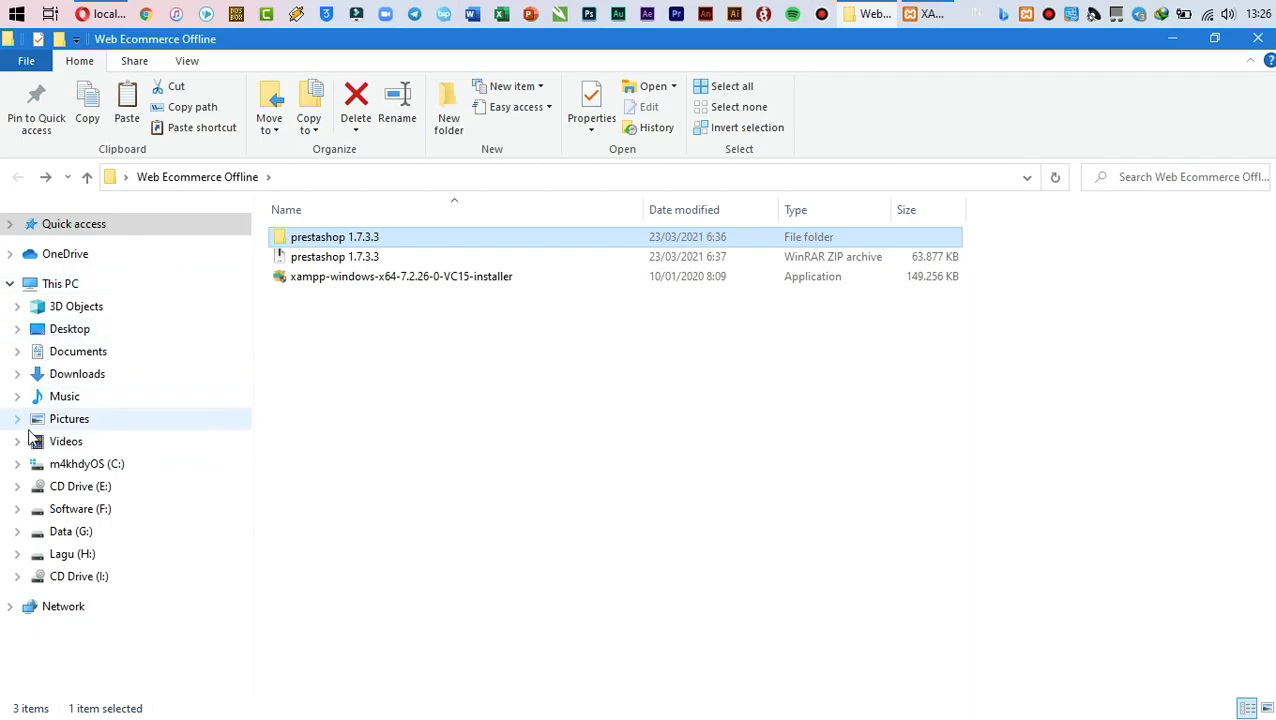
left_click(95, 466)
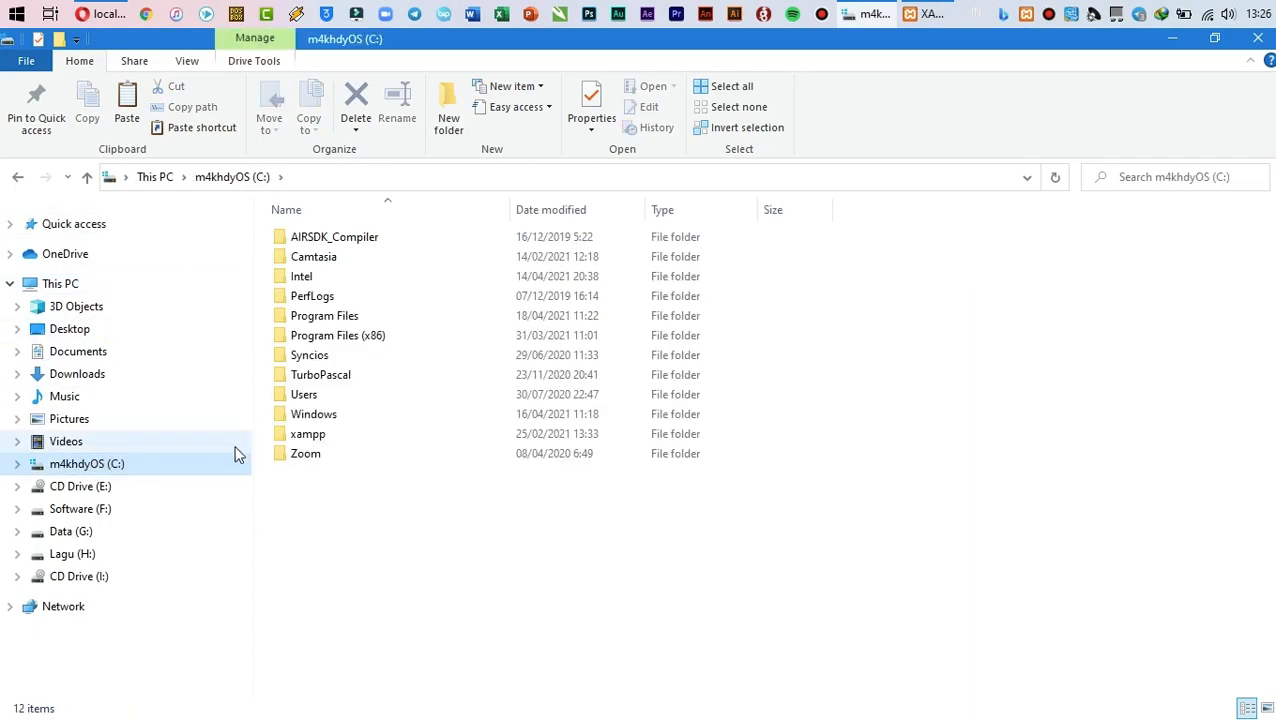
double_click(313, 438)
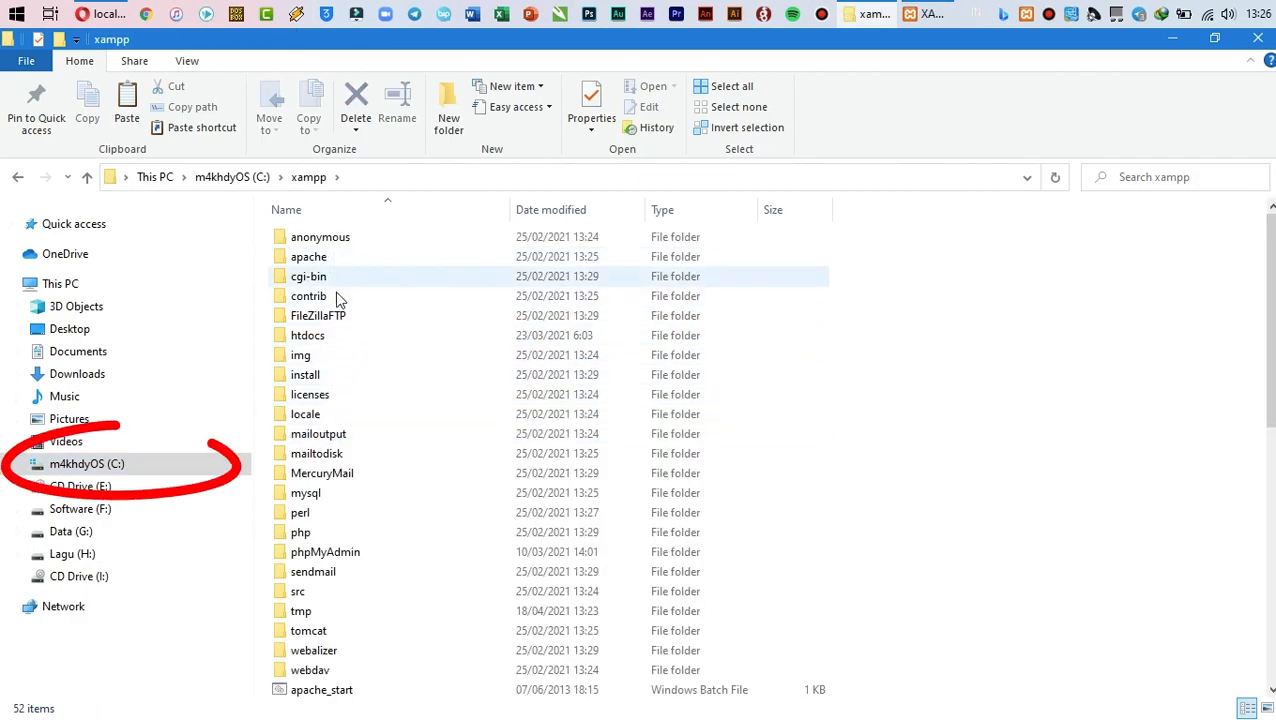
left_click(341, 344)
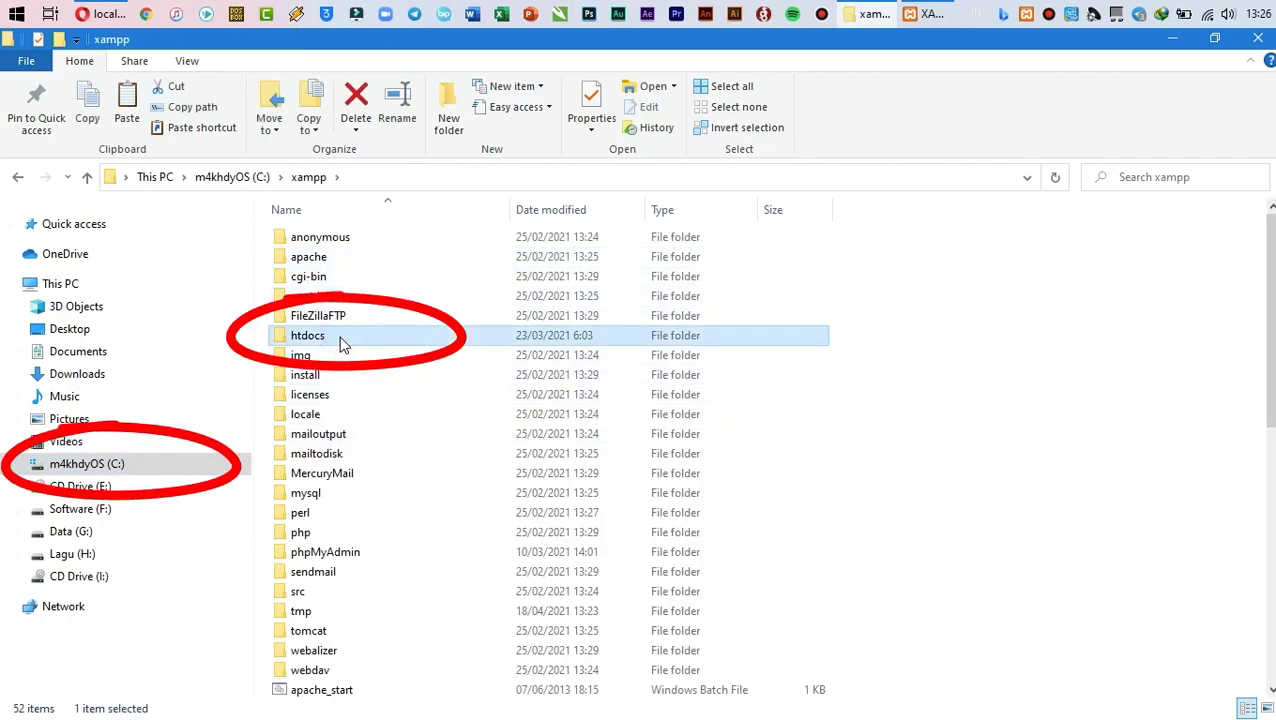
double_click(341, 344)
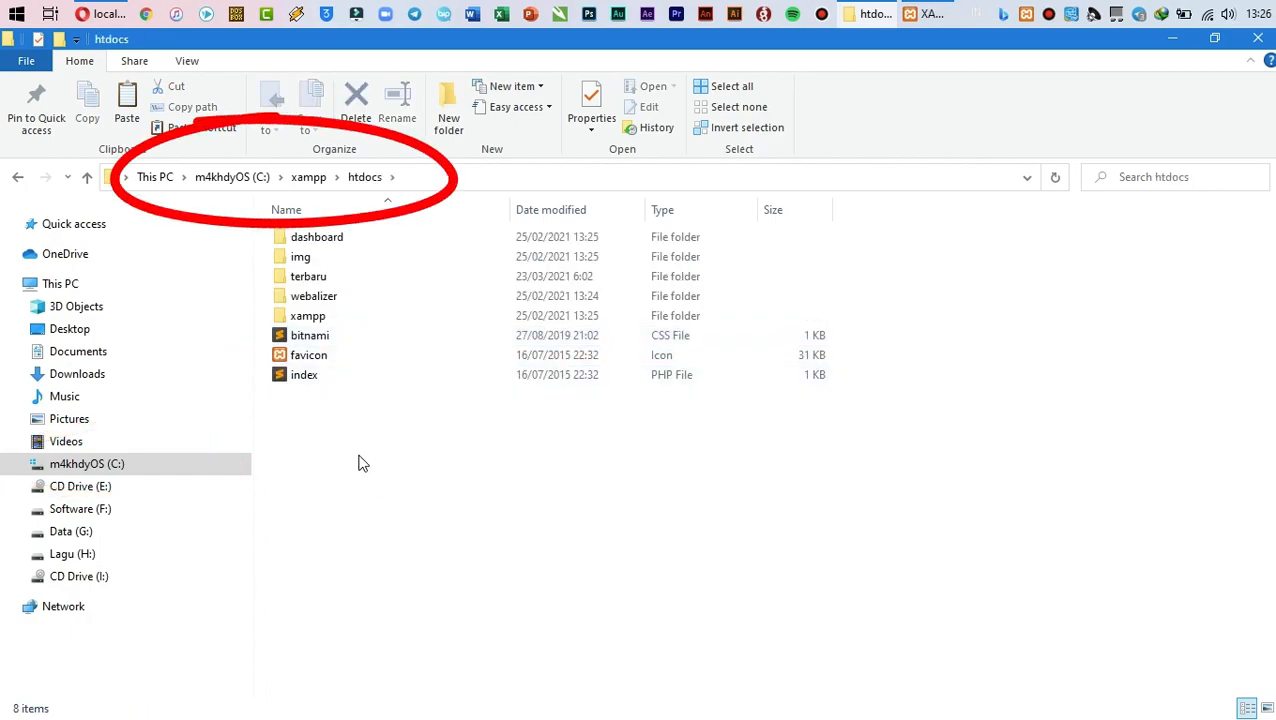
right_click(354, 404)
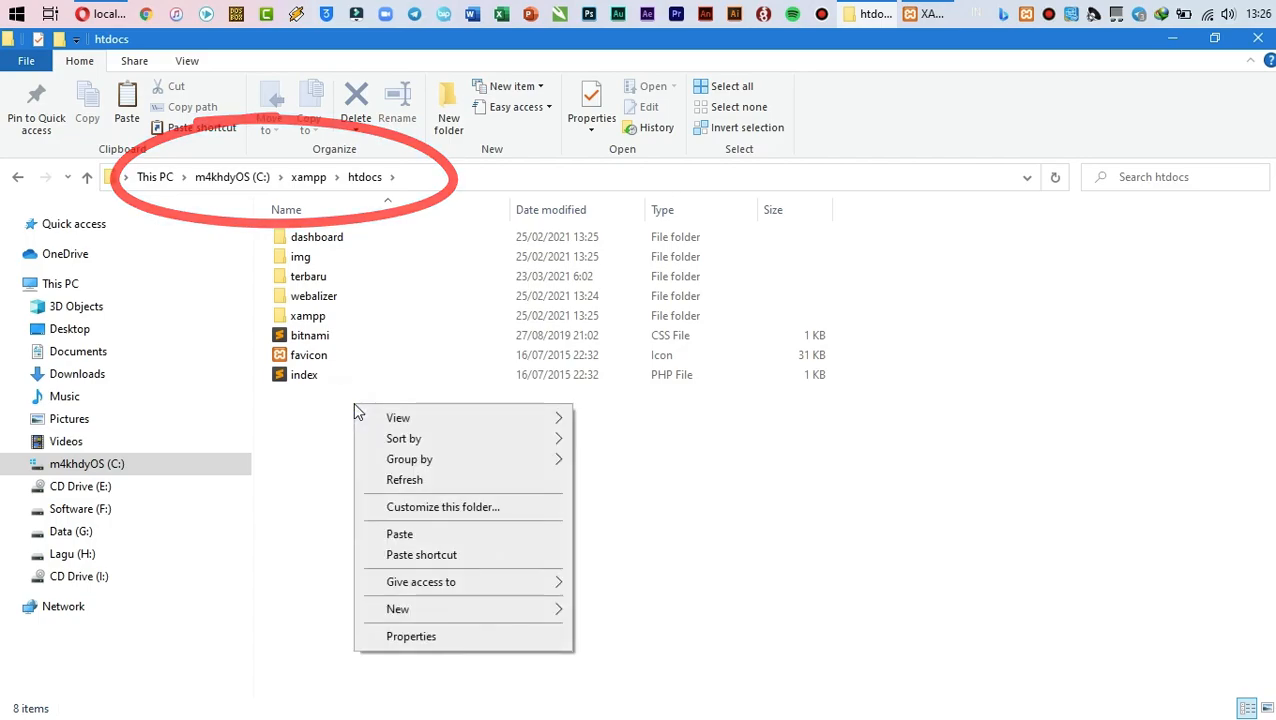
left_click(404, 534)
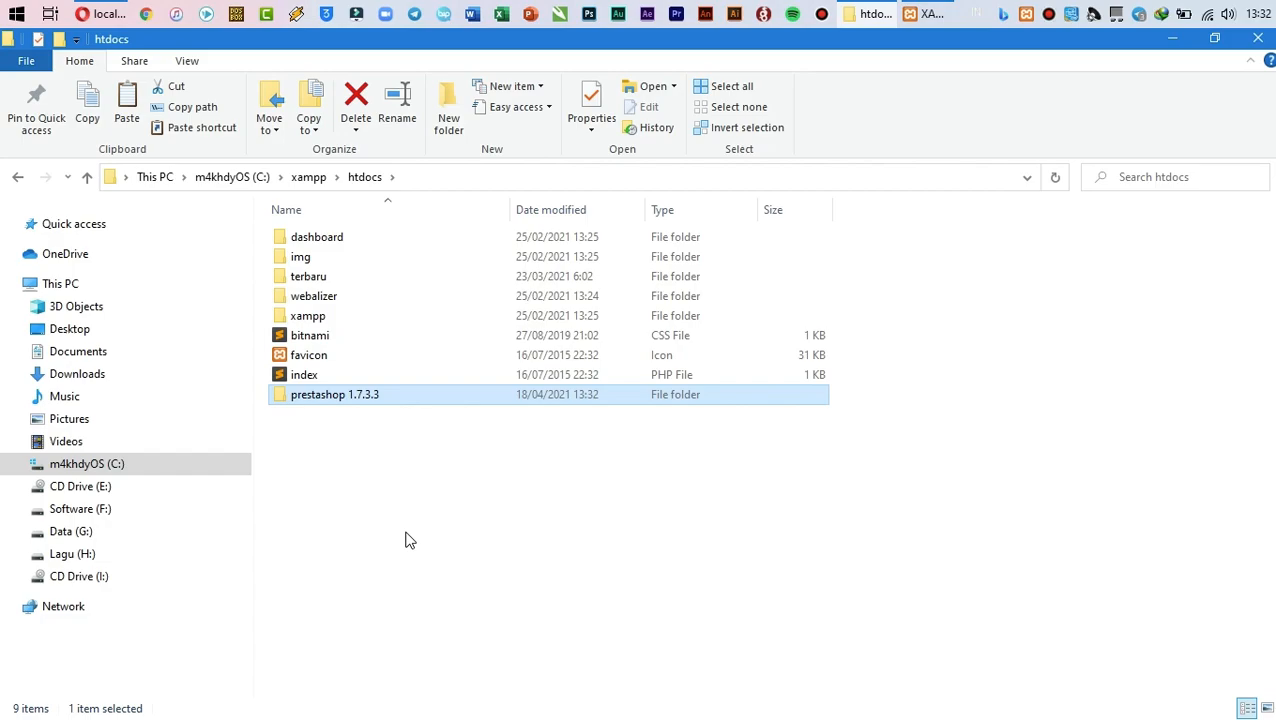
Rename the prestashop 1.7.3.3 folder in htdocs as makhdy
left_click(343, 500)
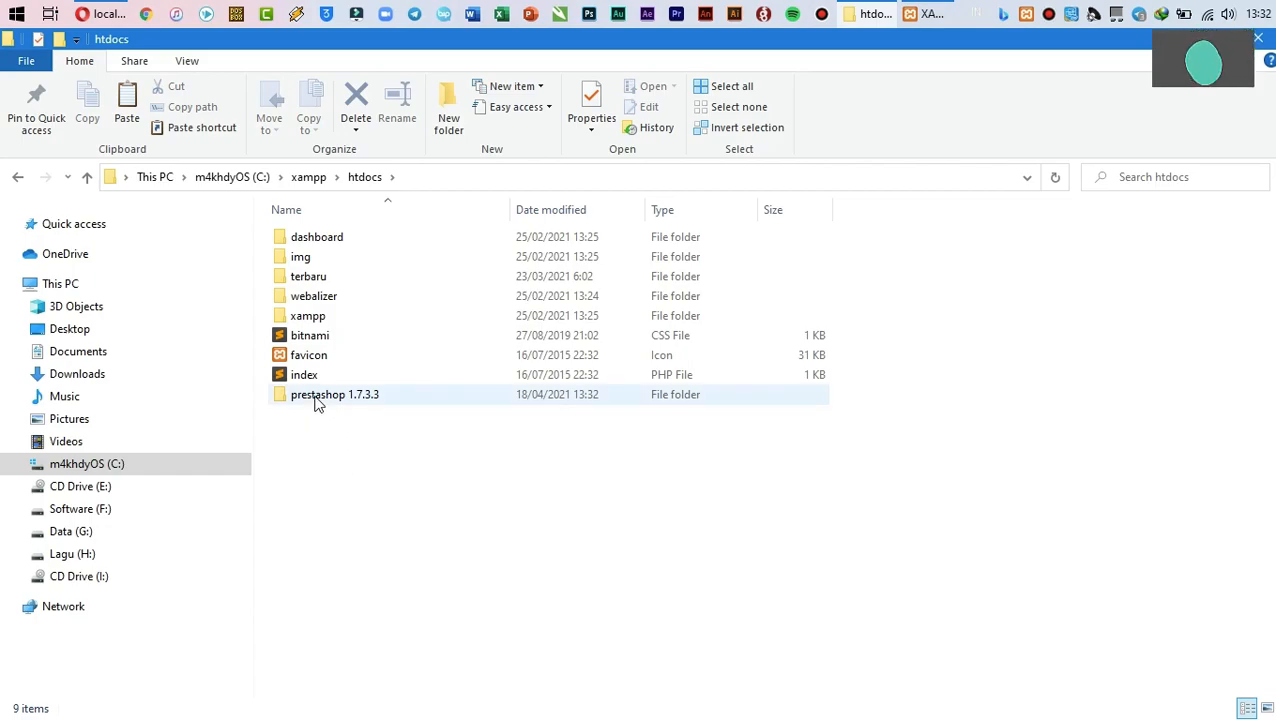
mouse_move(318, 401)
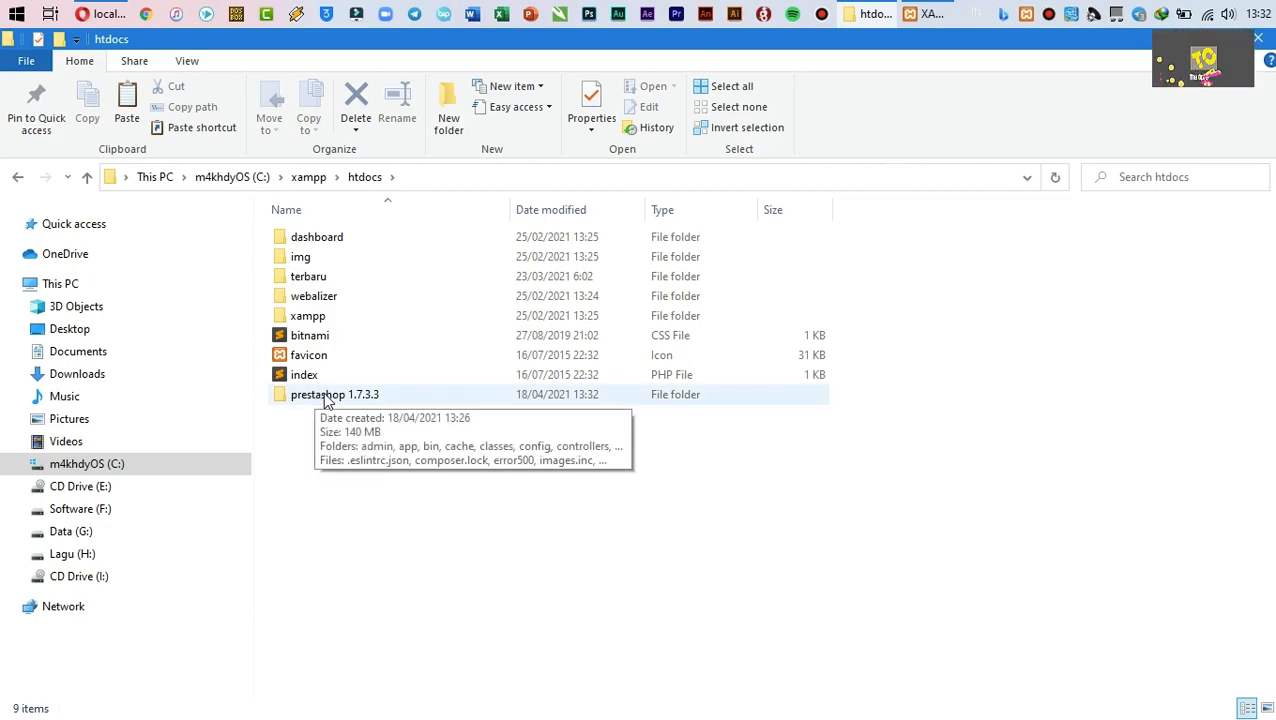
left_click(325, 398)
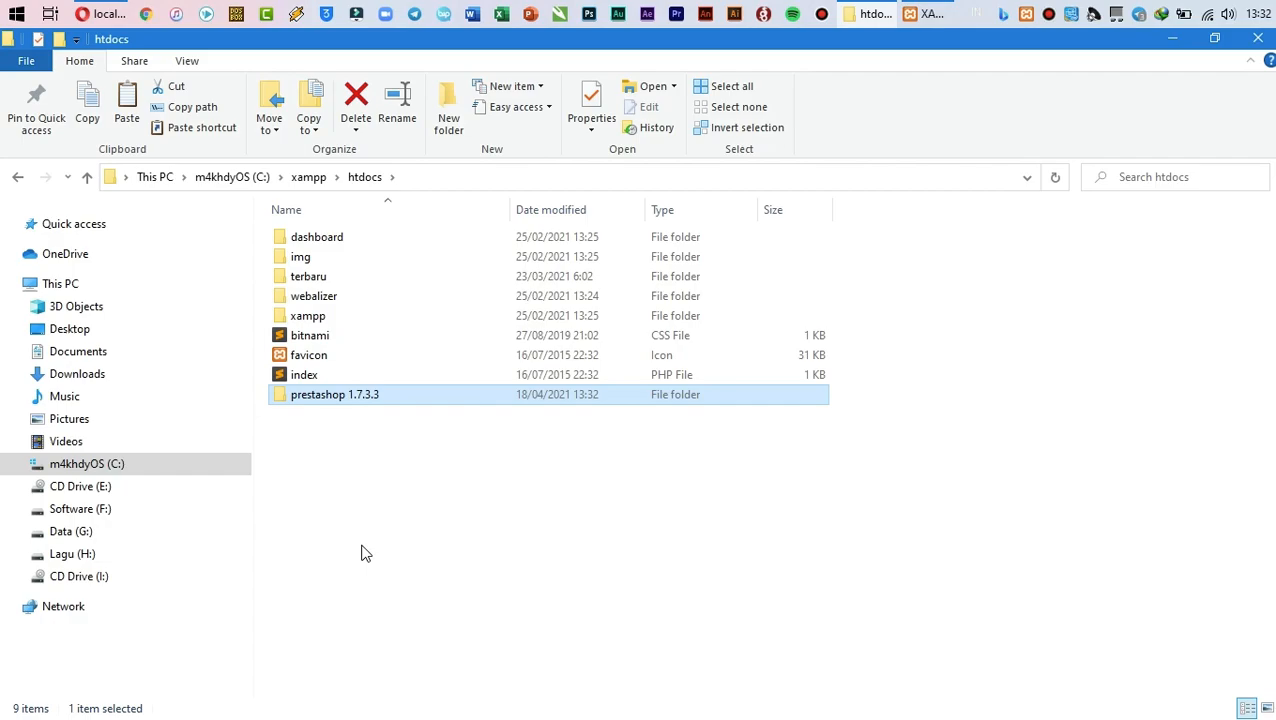
right_click(336, 400)
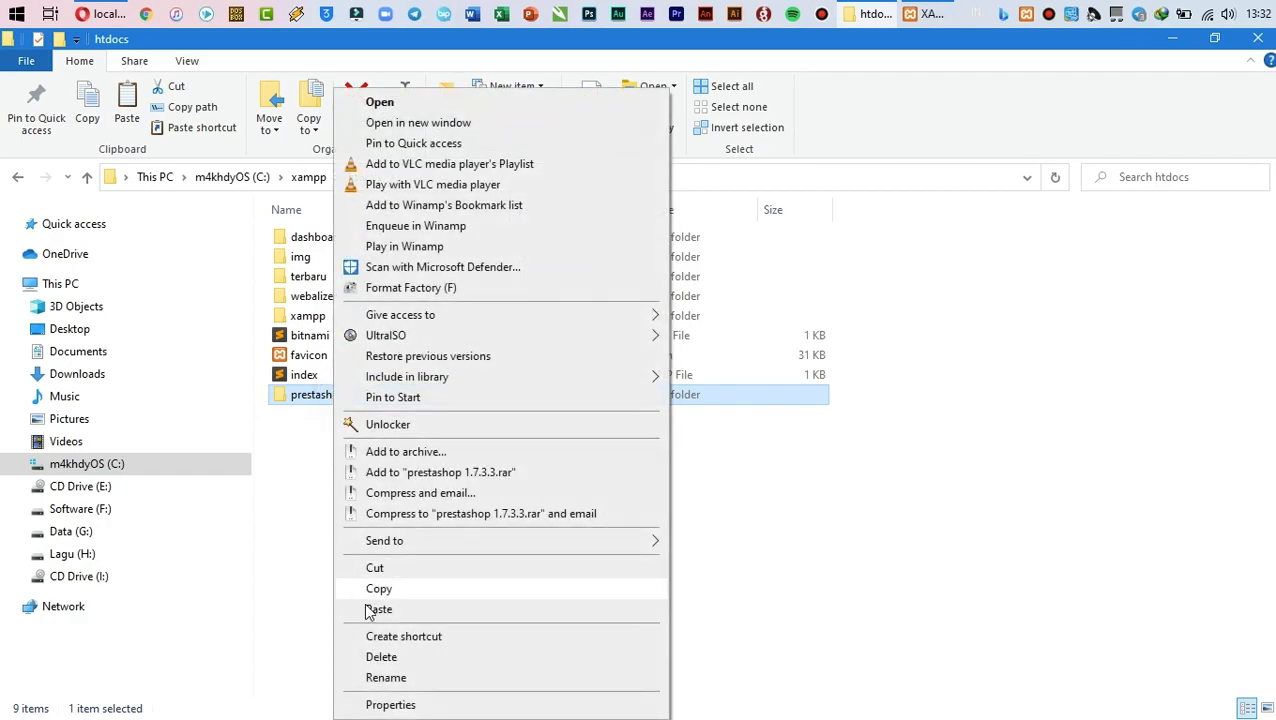
left_click(417, 682)
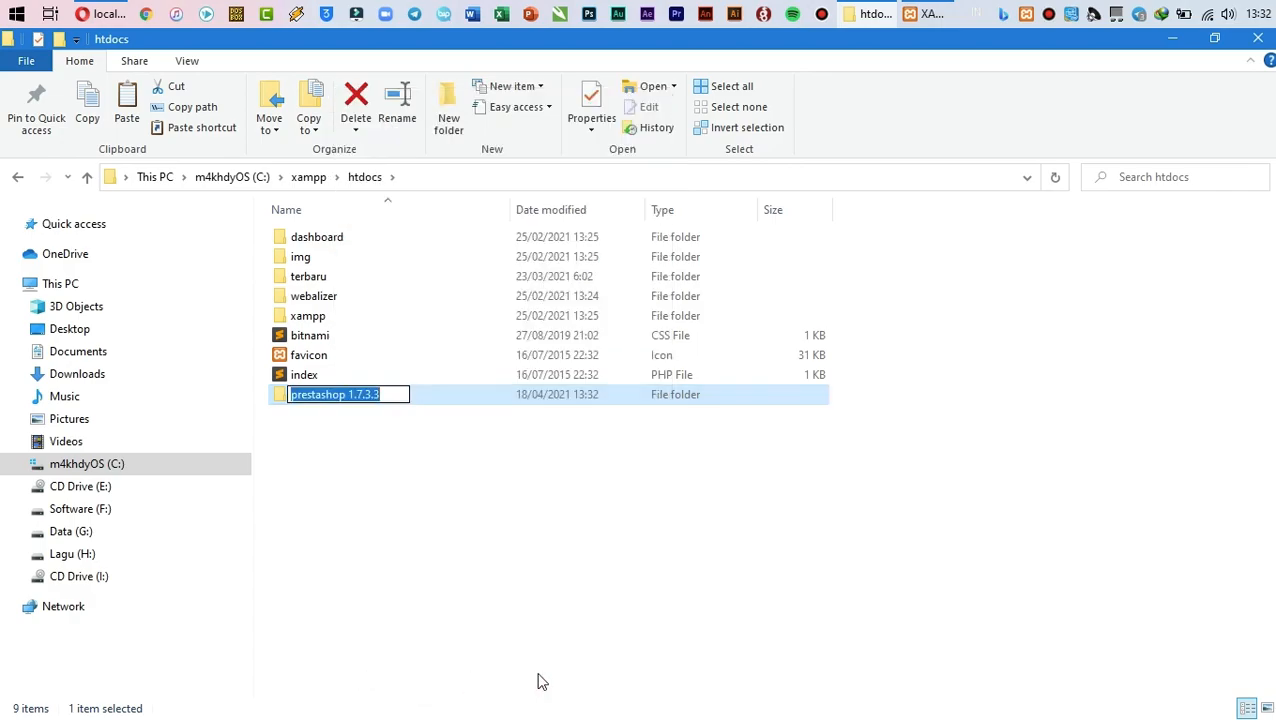
type("makhdy")
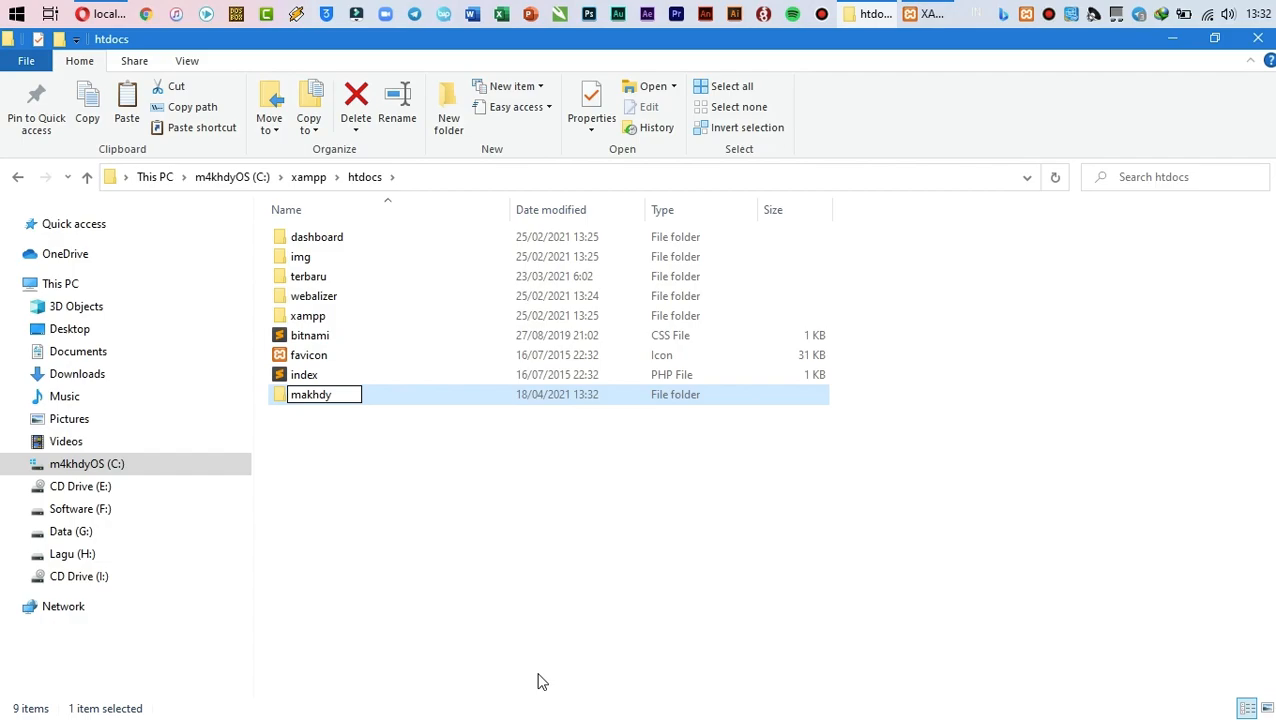
key("Return")
left_click(473, 504)
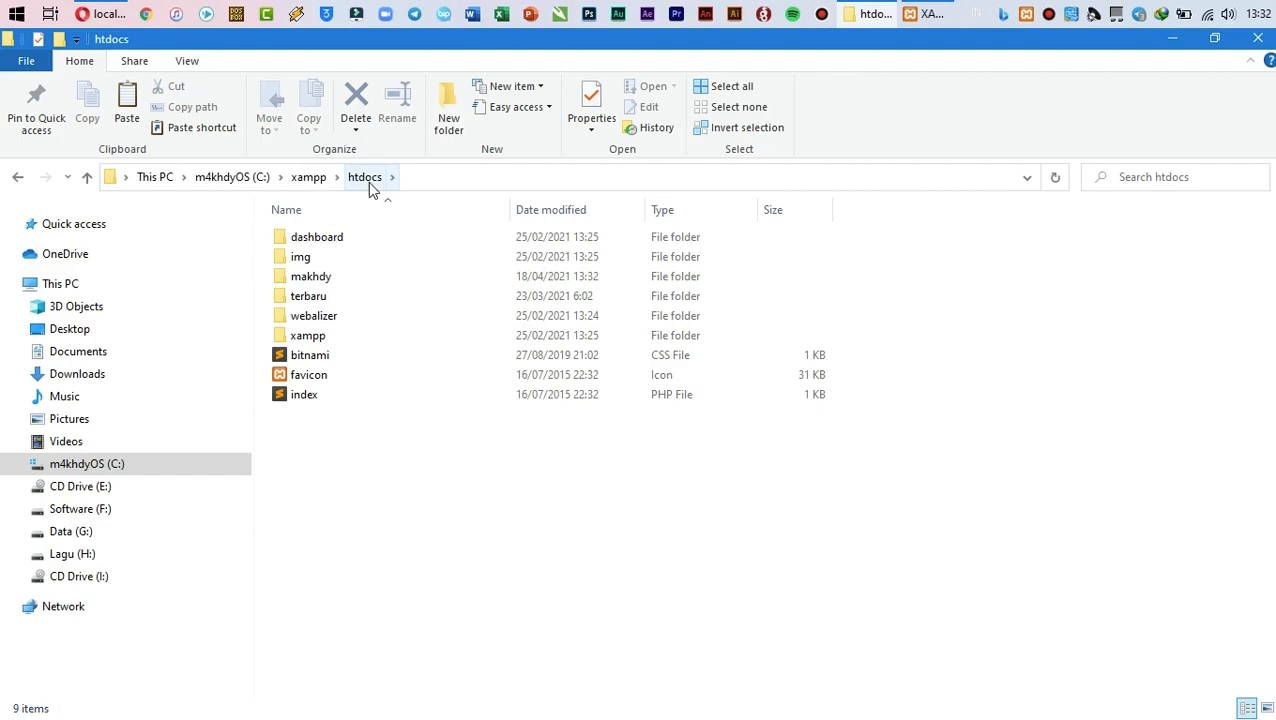
Switch to the Opera browser and load localhost in a new tab
left_click(97, 18)
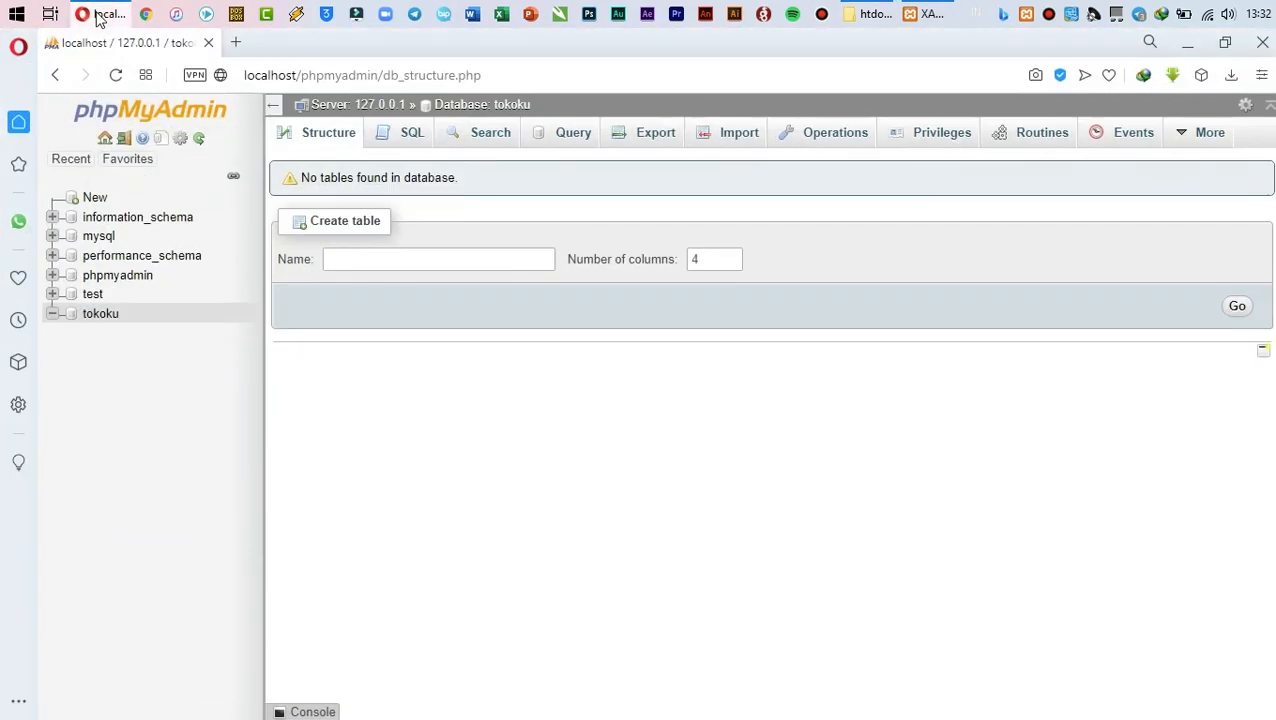
left_click(235, 45)
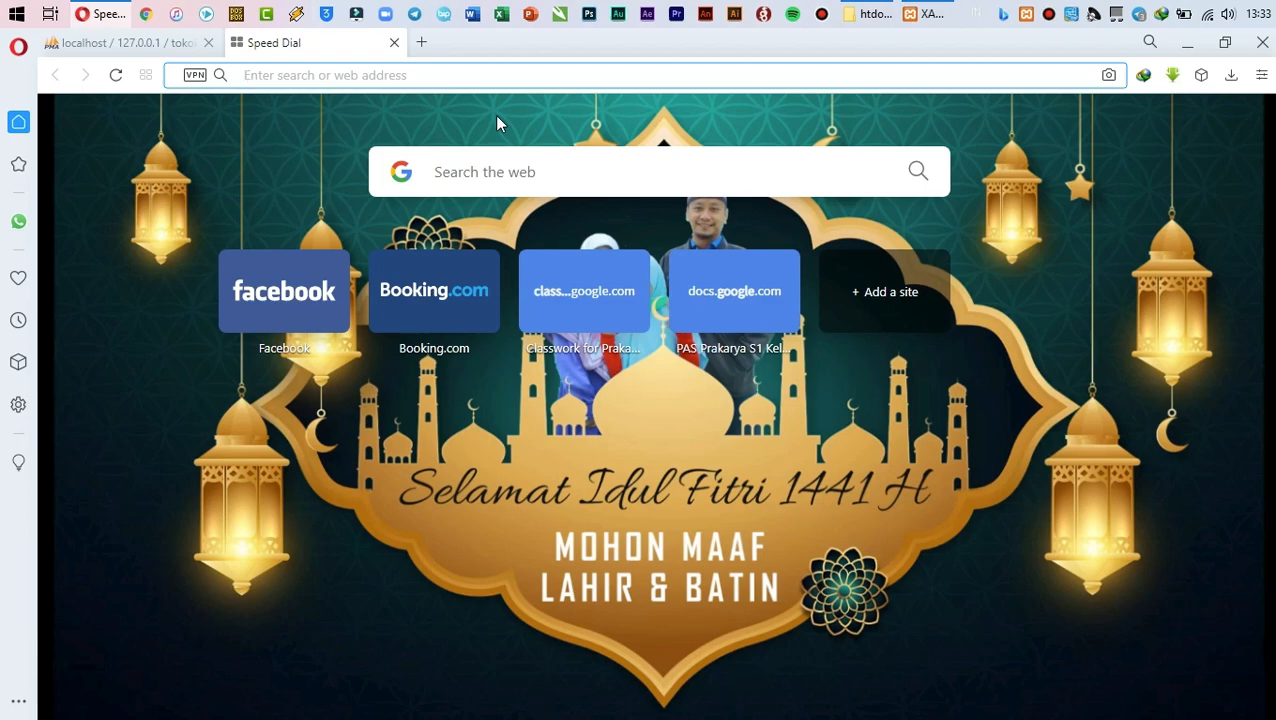
type("local")
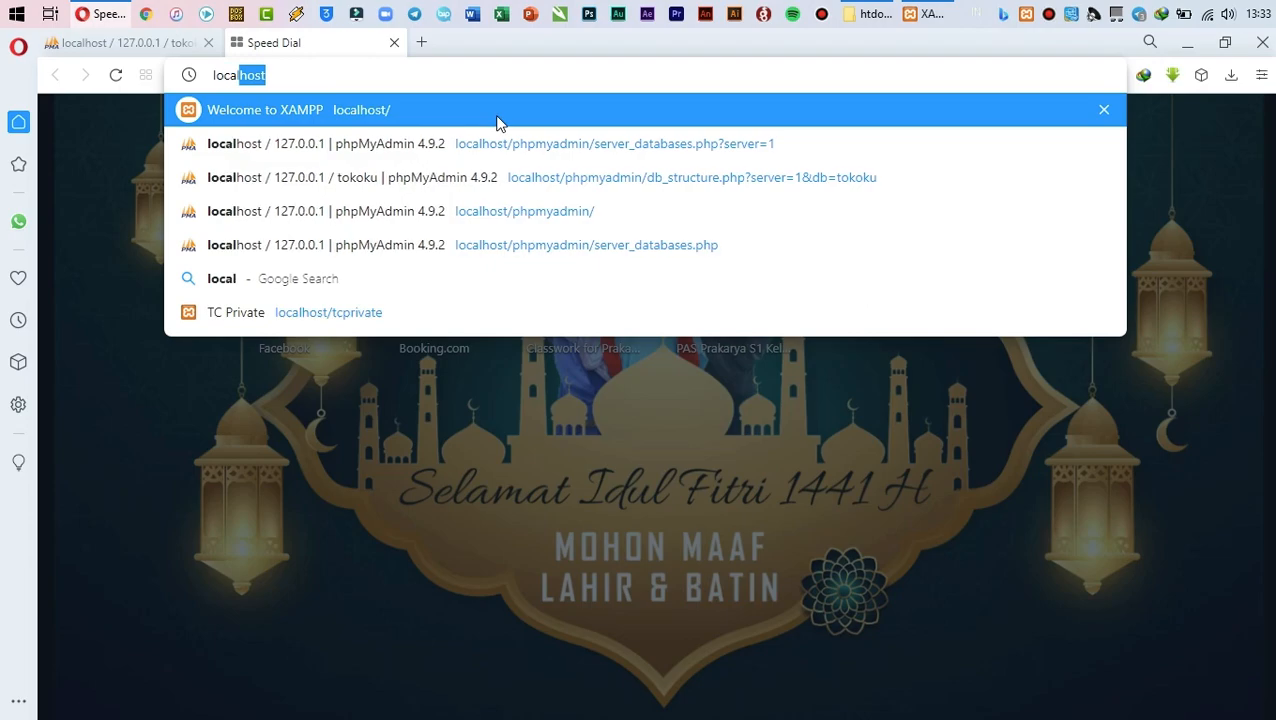
key("Return")
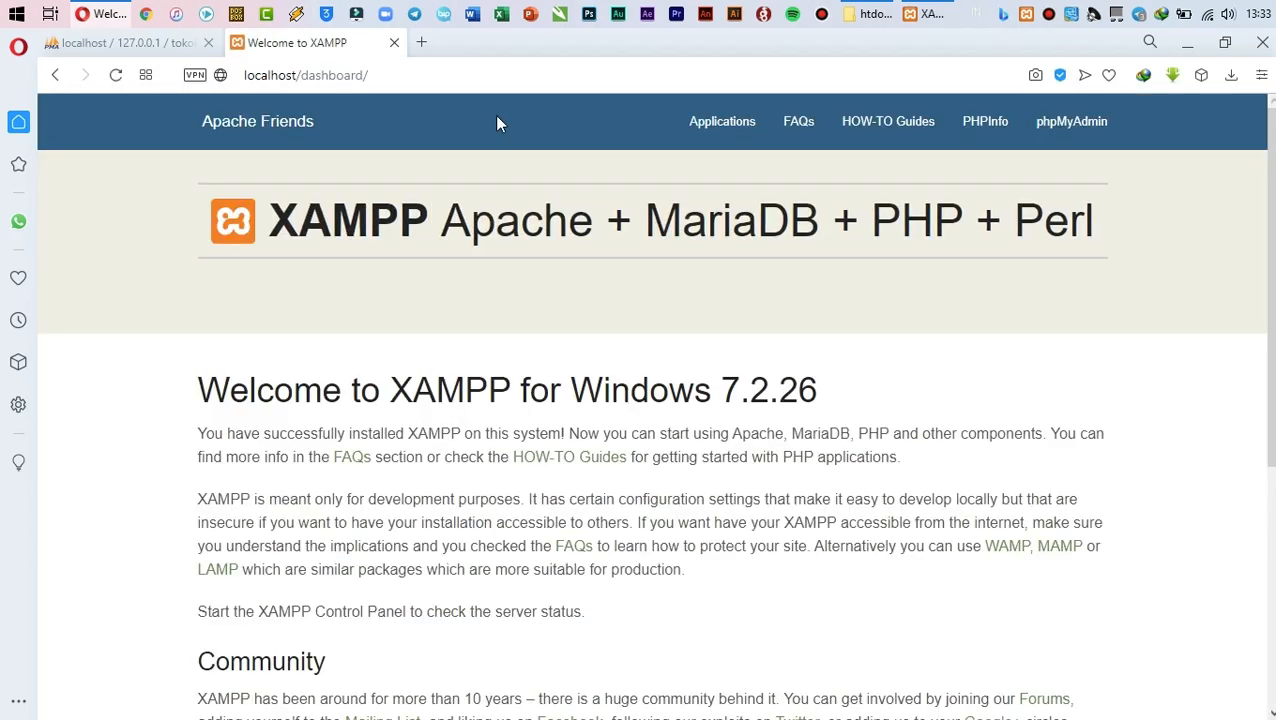
Replace the dashboard part of the address with makhdy and load localhost/makhdy to start the PrestaShop installer
left_click(378, 74)
left_click(396, 74)
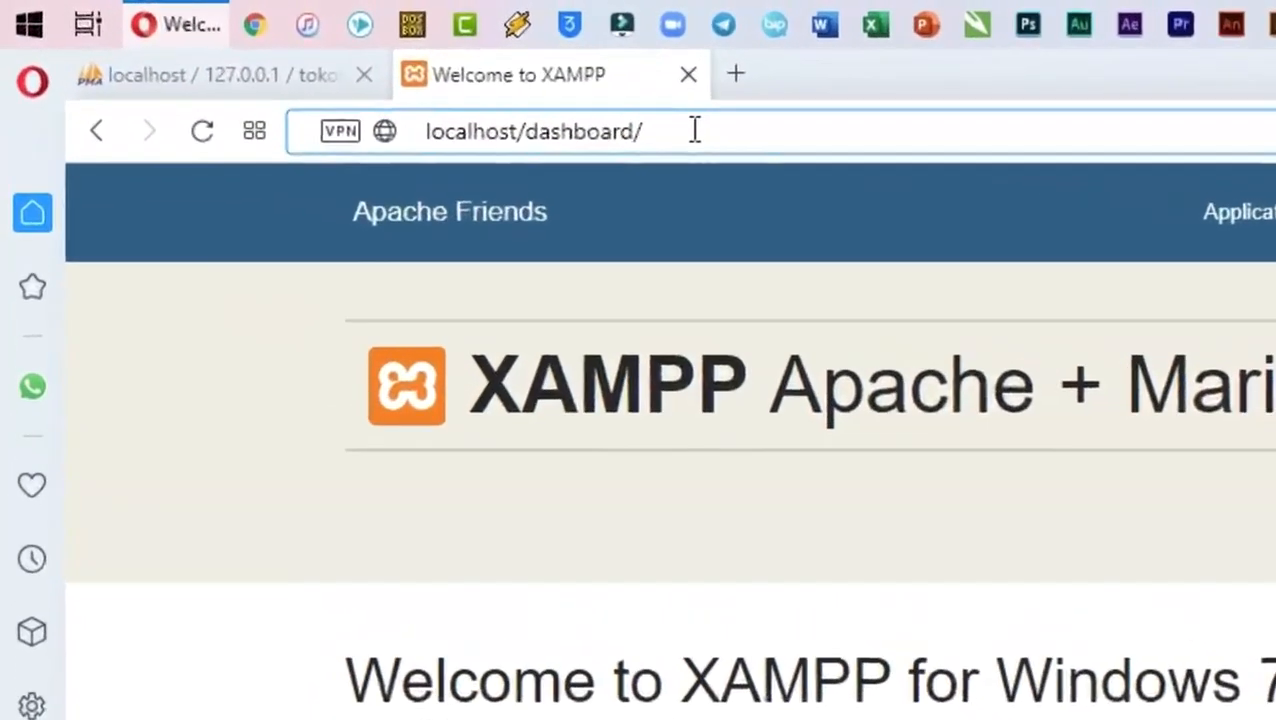
key("BackSpace")
key("BackSpace")
key("BackSpace")
key("BackSpace")
key("BackSpace")
key("BackSpace")
key("BackSpace")
key("BackSpace")
key("BackSpace")
key("BackSpace")
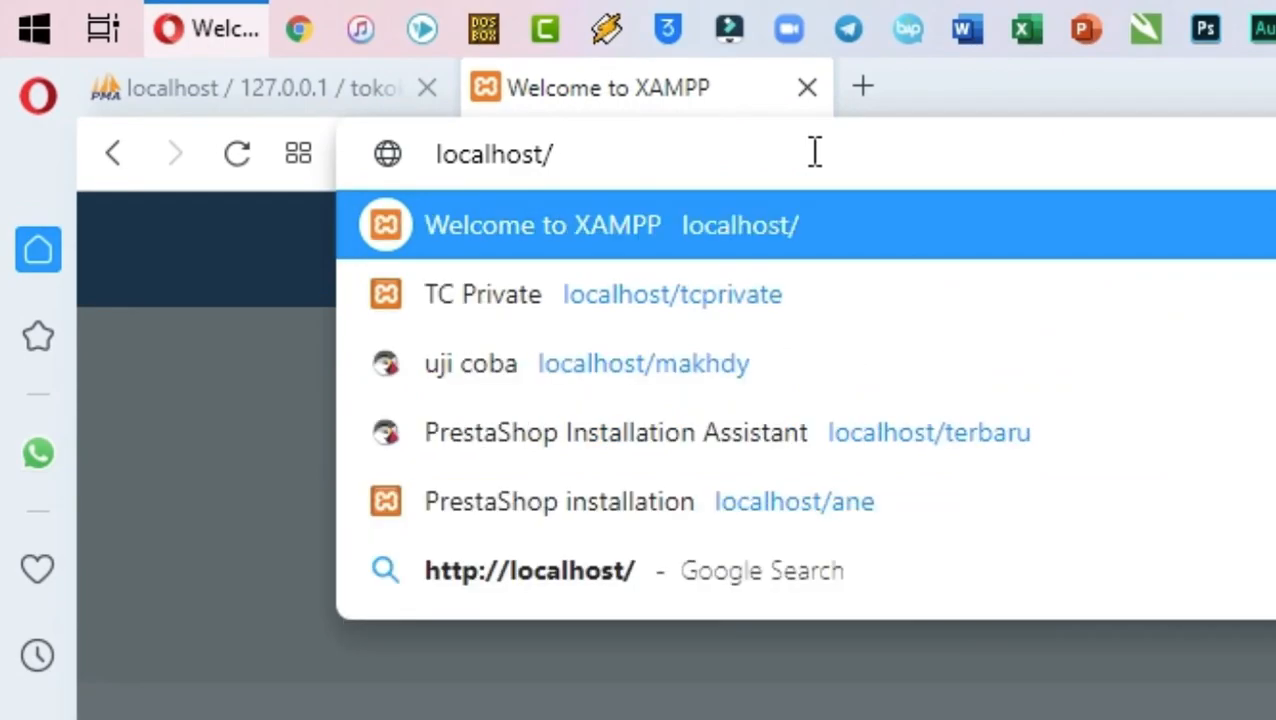
type("makhdy")
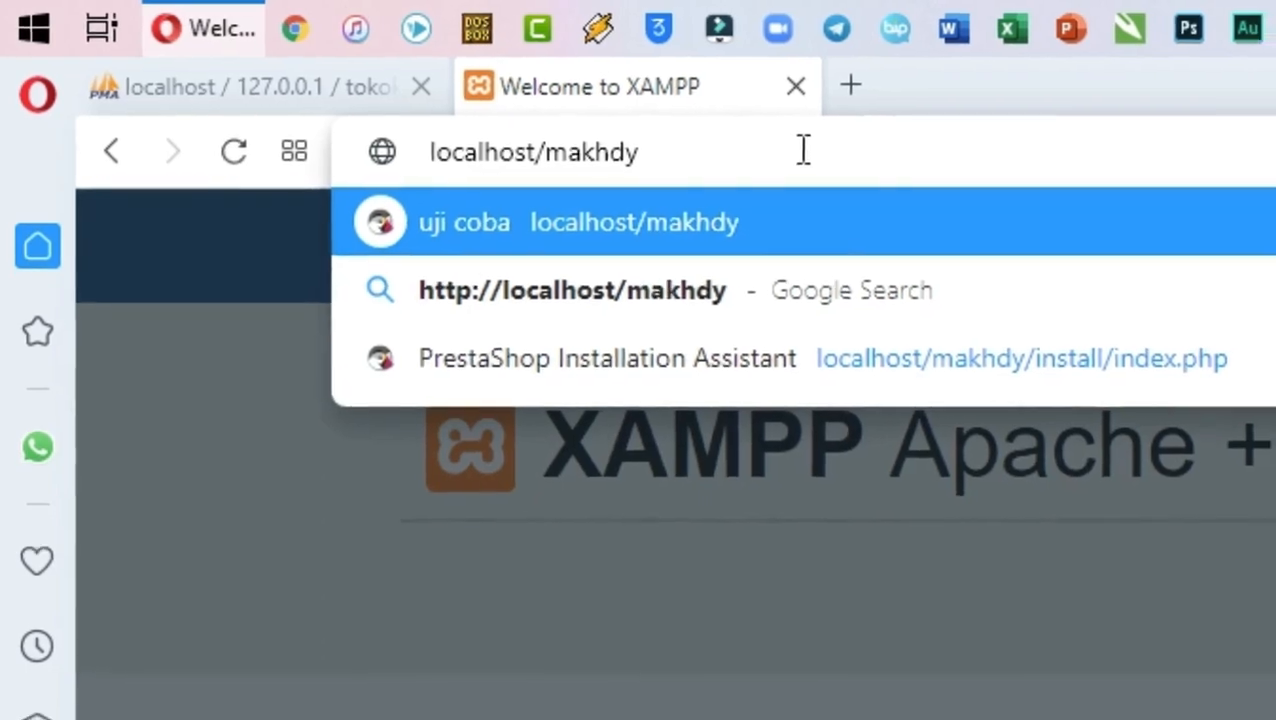
key("Return")
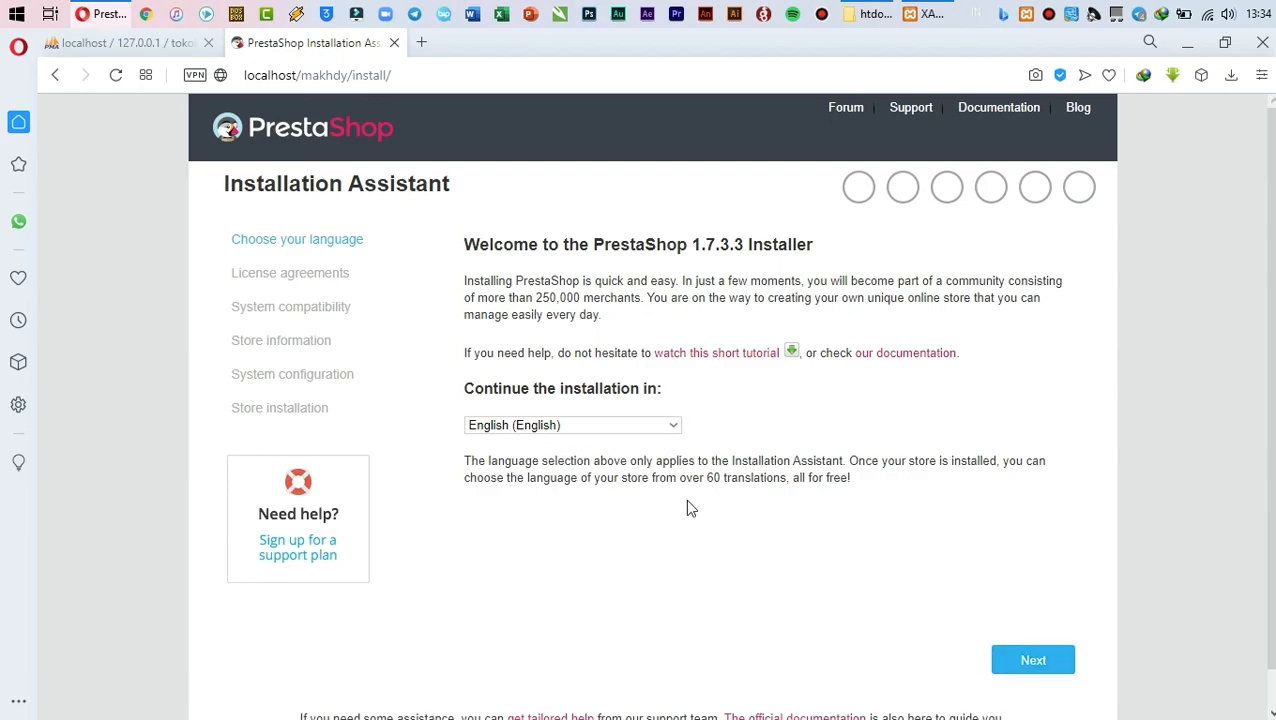
Advance the Installation Assistant to the store information page, keeping English as the language and agreeing to the license terms
left_click(1034, 661)
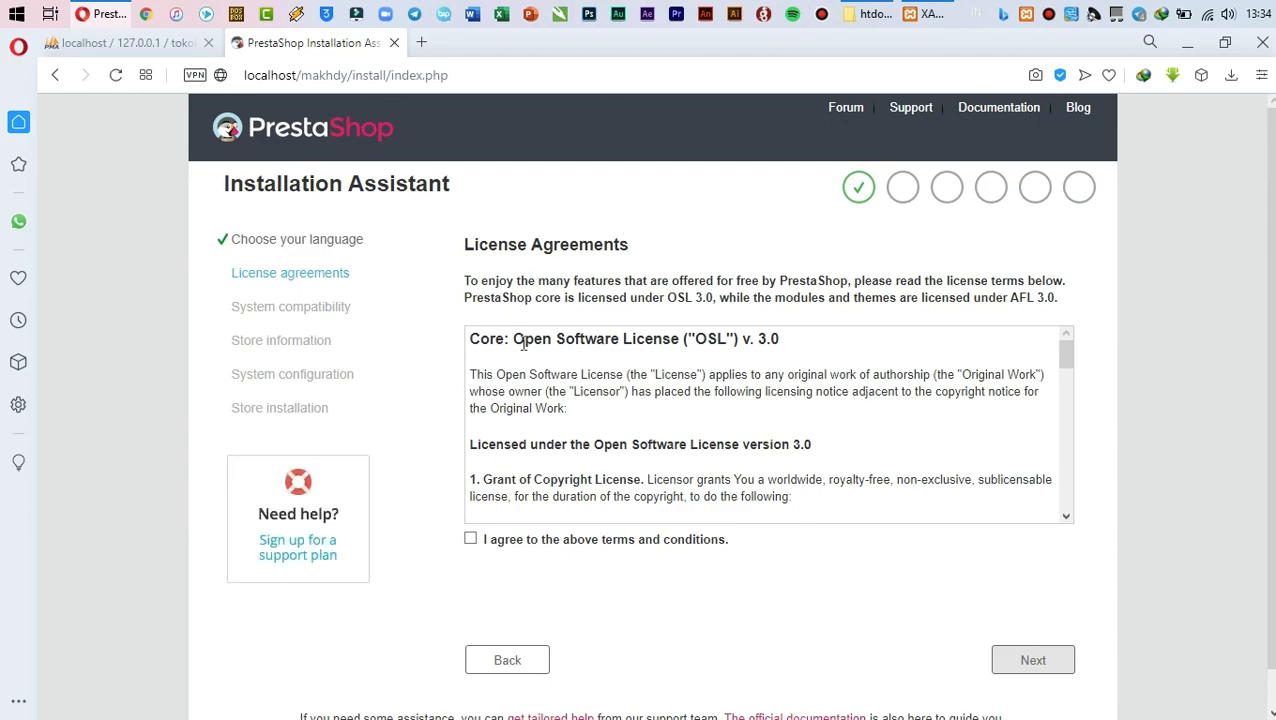
left_click(471, 540)
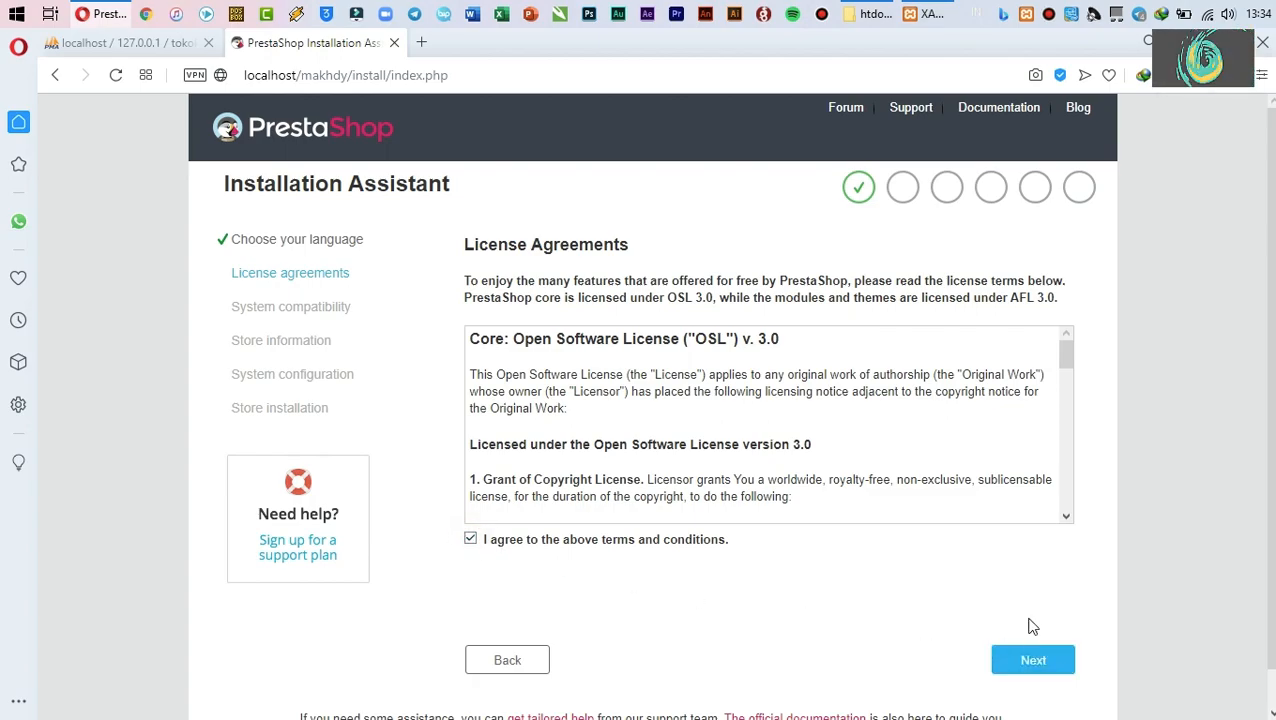
left_click_drag(1066, 356, 1060, 532)
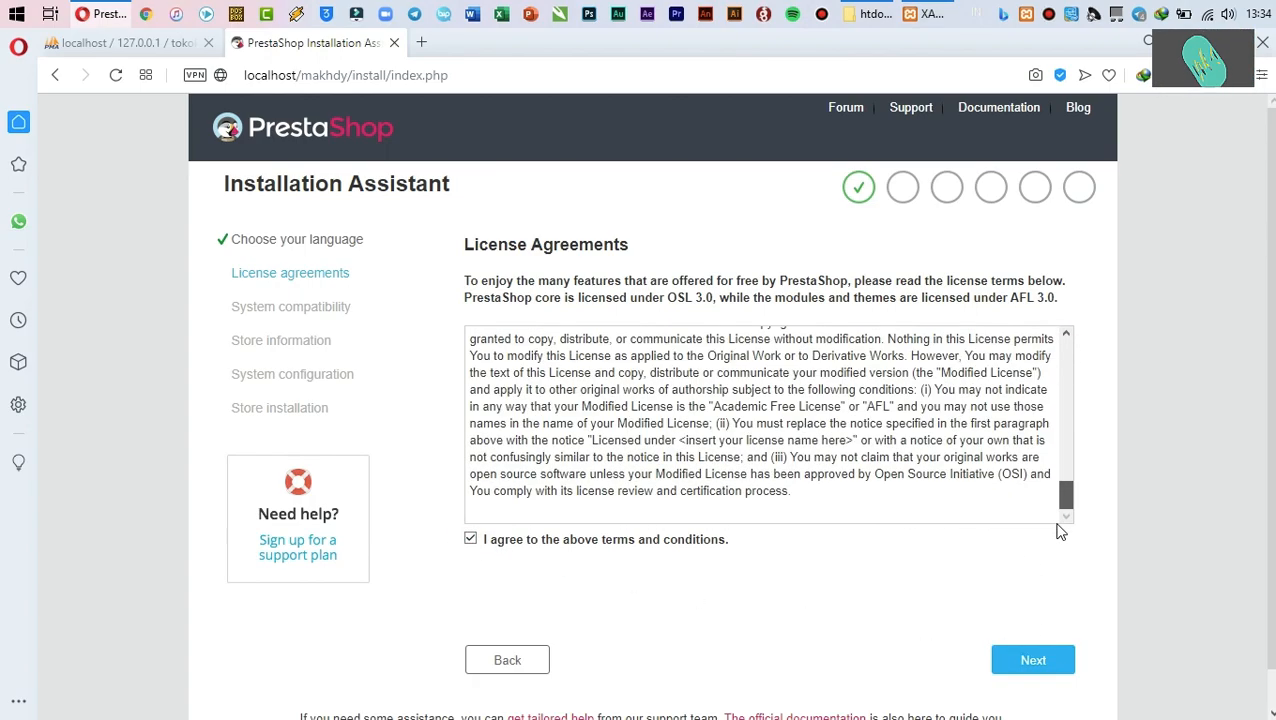
left_click(1028, 662)
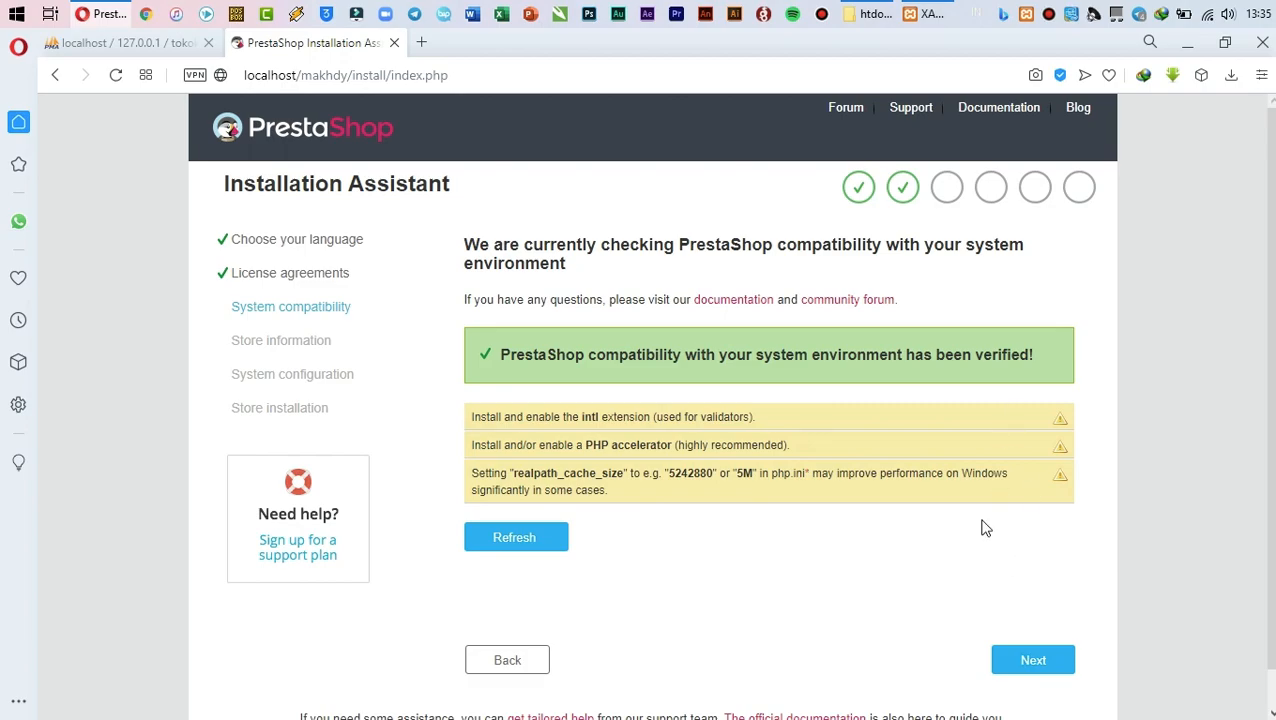
left_click(1031, 664)
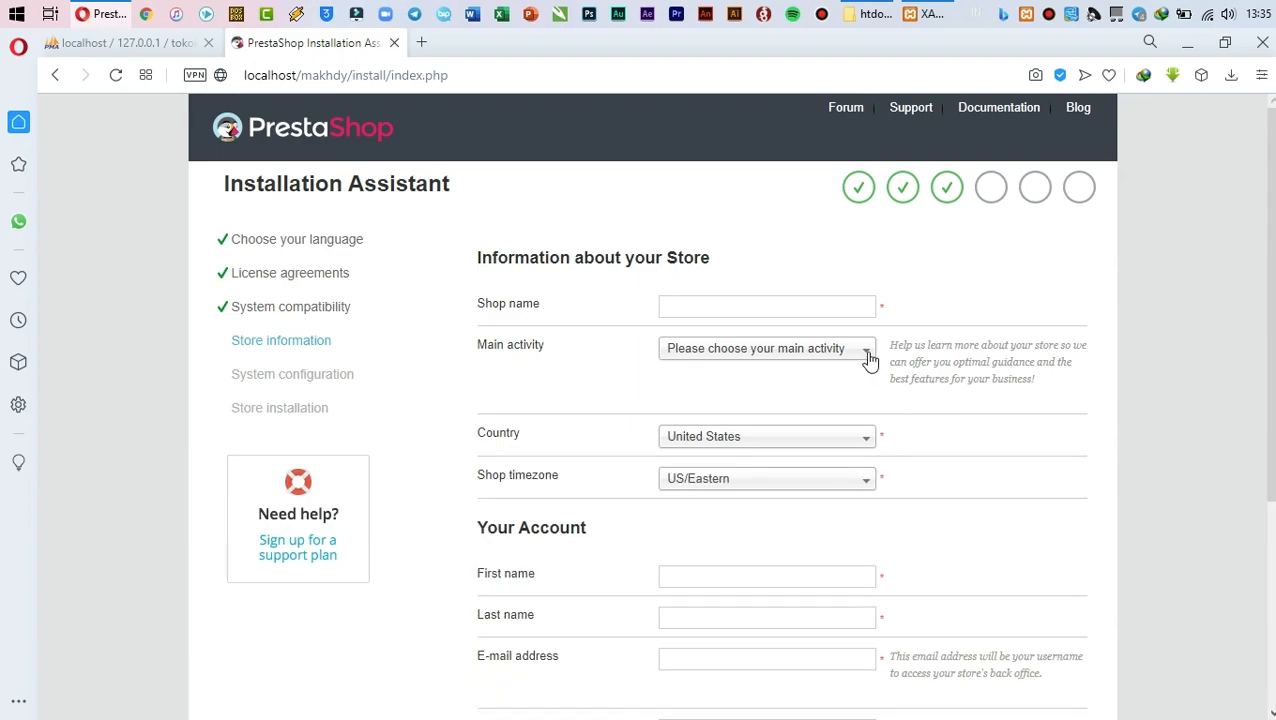
Enter Makhdy Cellular as the shop name in the store information form
left_click(744, 304)
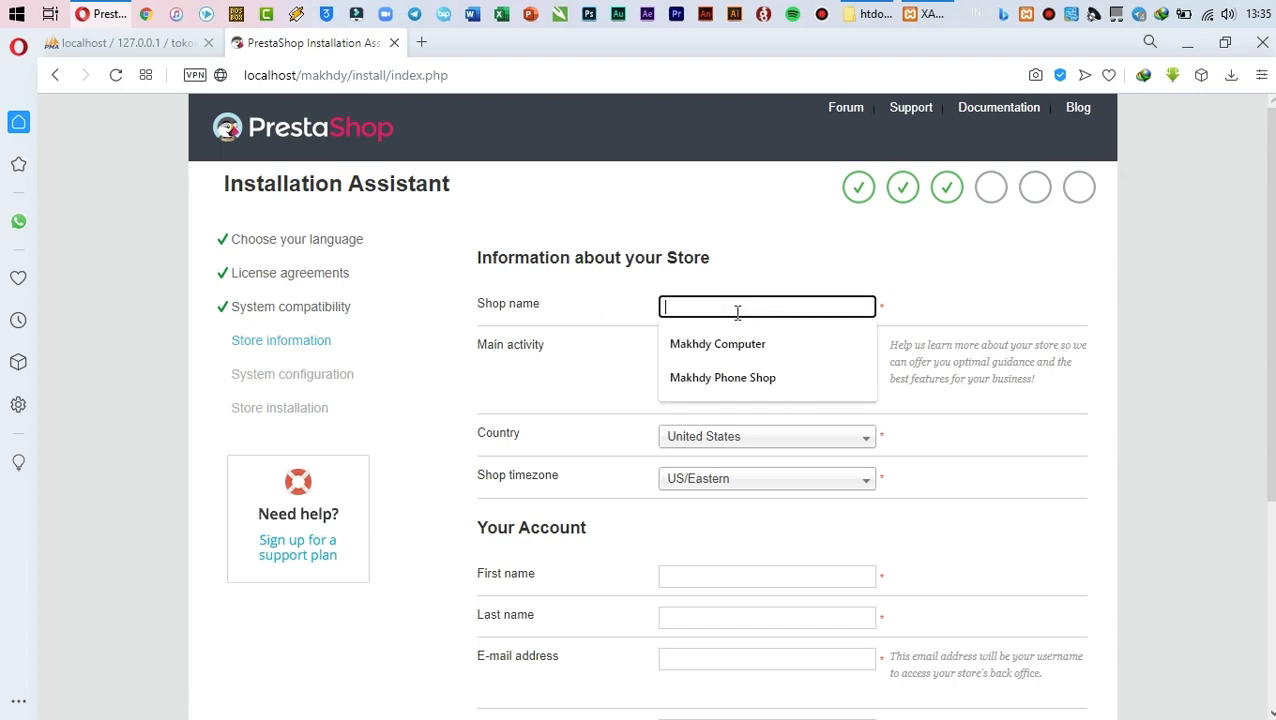
left_click(967, 281)
left_click(866, 349)
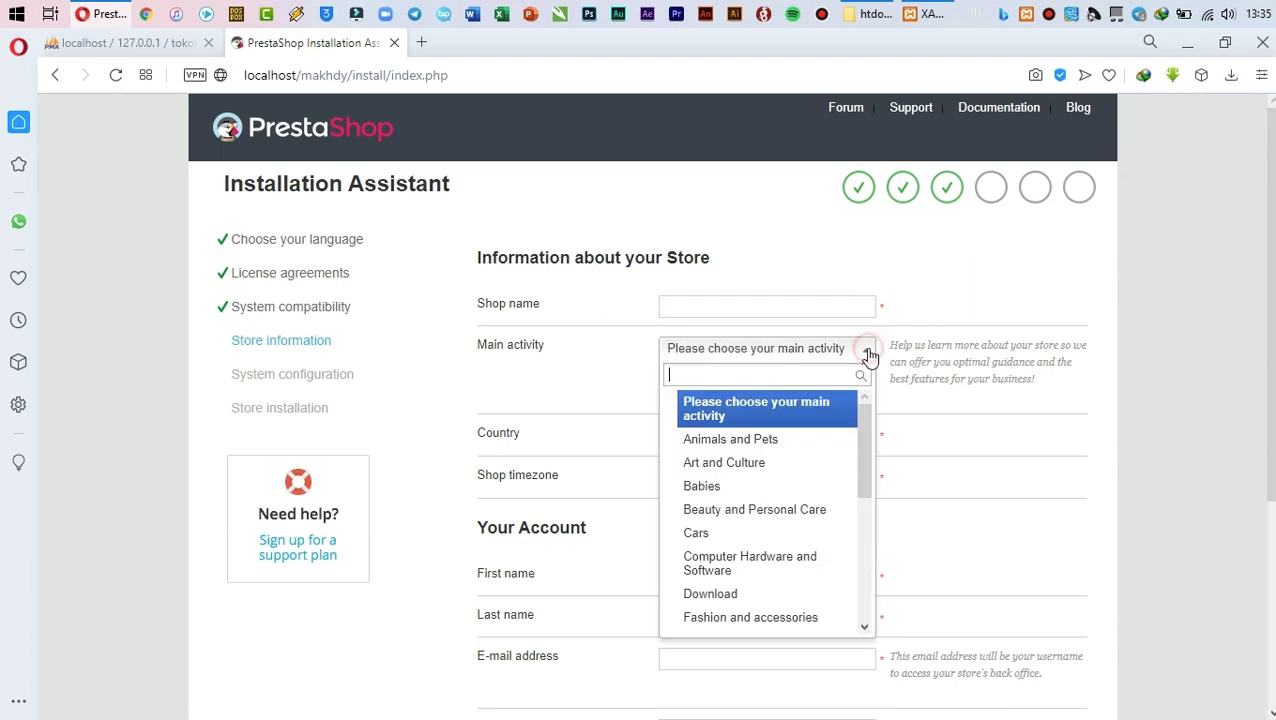
left_click(758, 305)
left_click(758, 304)
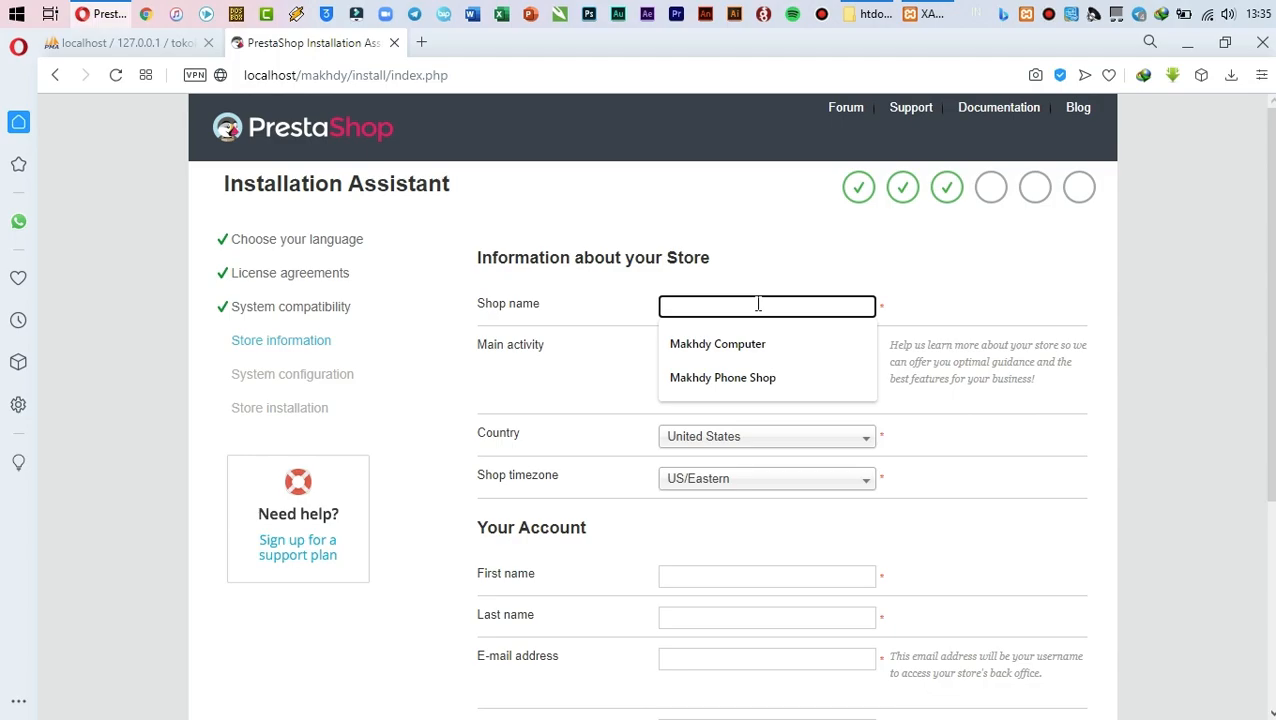
type("C")
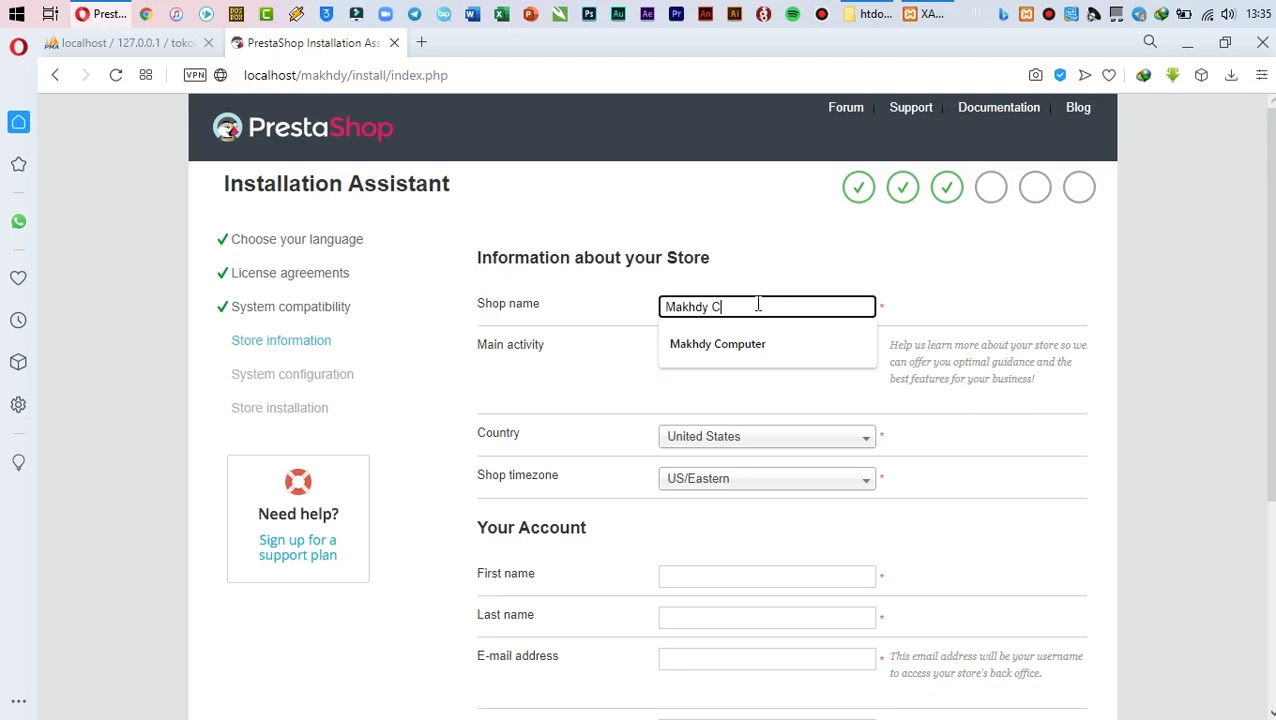
type("ellular")
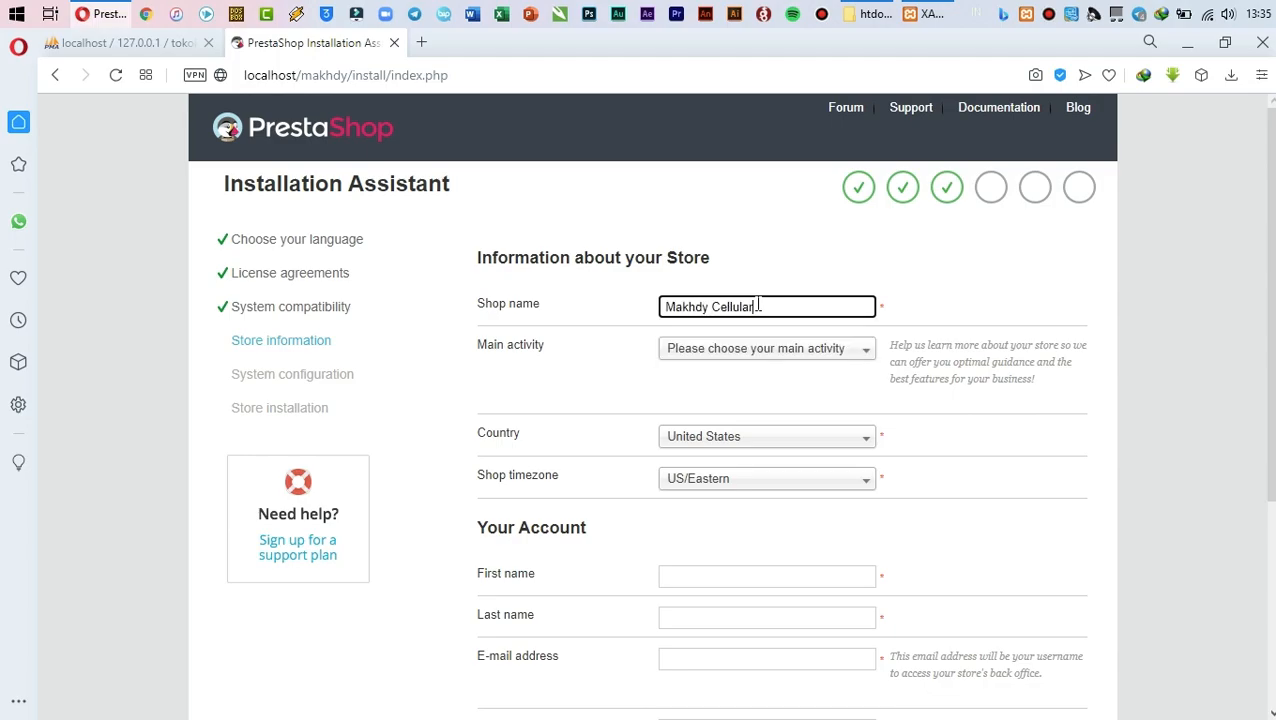
Set the store's main activity to Mobile and Telecom and its country to Indonesia
left_click(858, 354)
left_click_drag(865, 427, 857, 568)
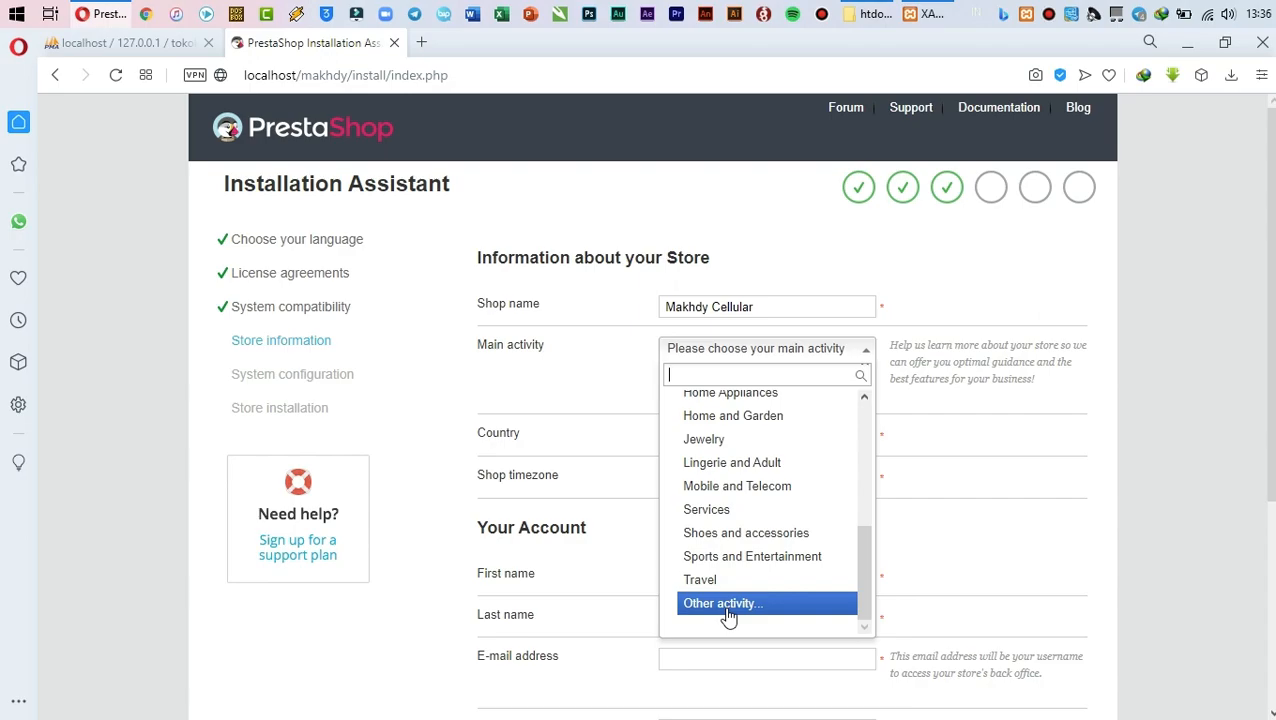
left_click(752, 486)
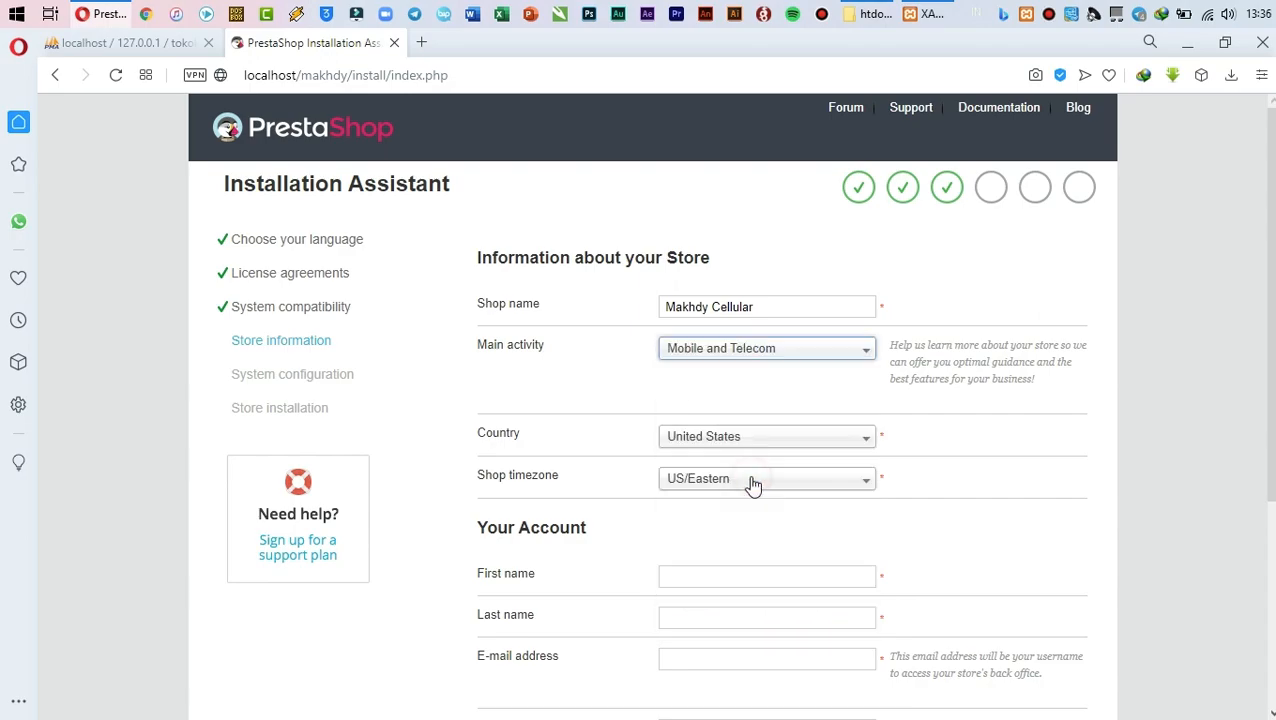
scroll(1162, 427, "down", 2)
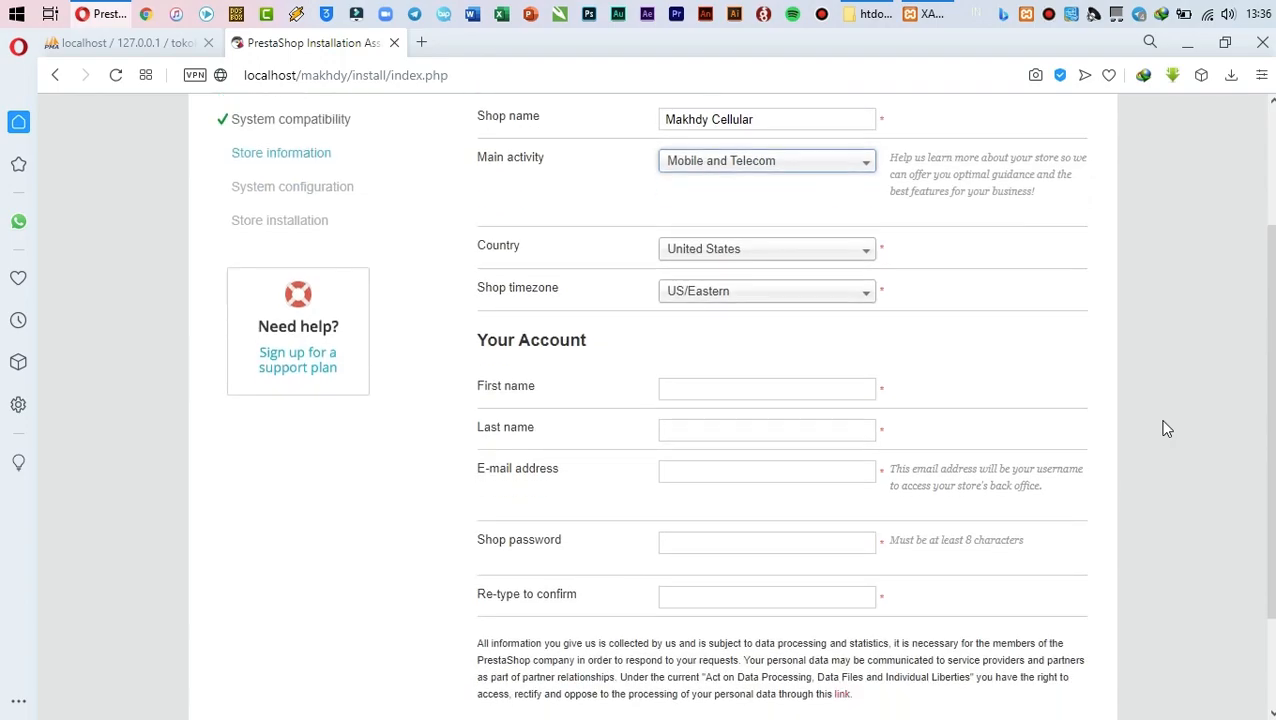
left_click(862, 256)
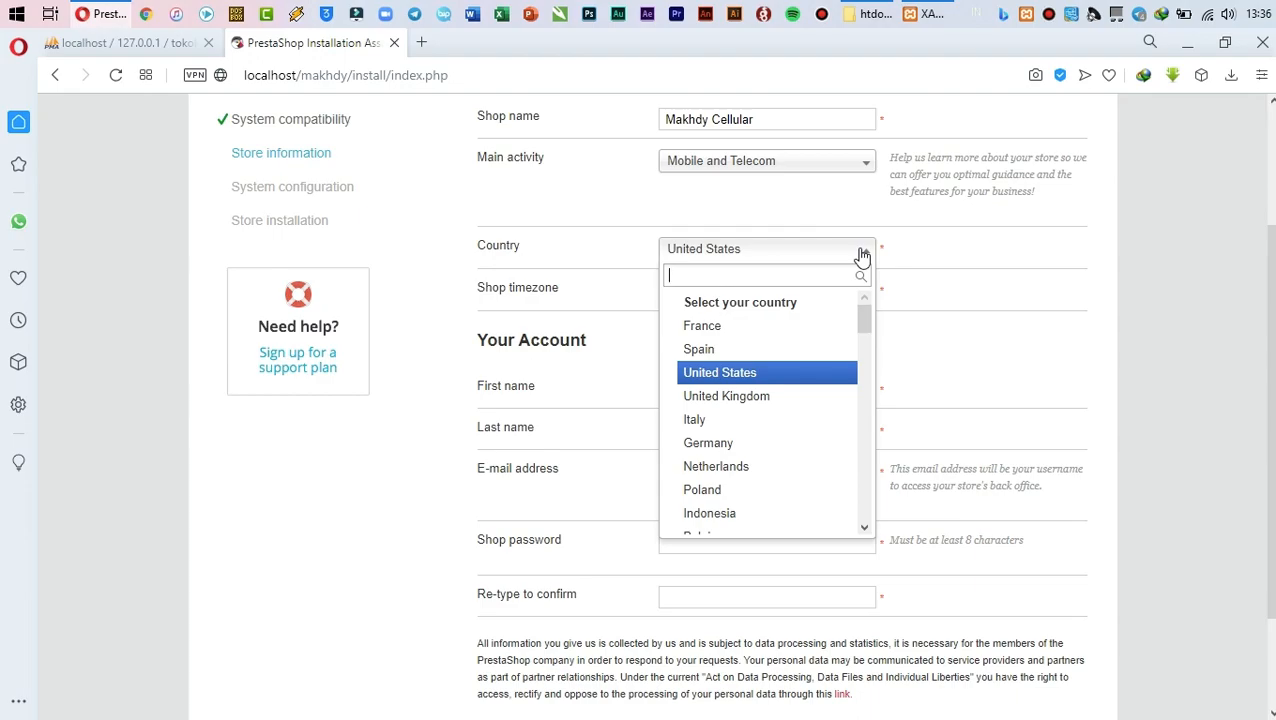
type("in")
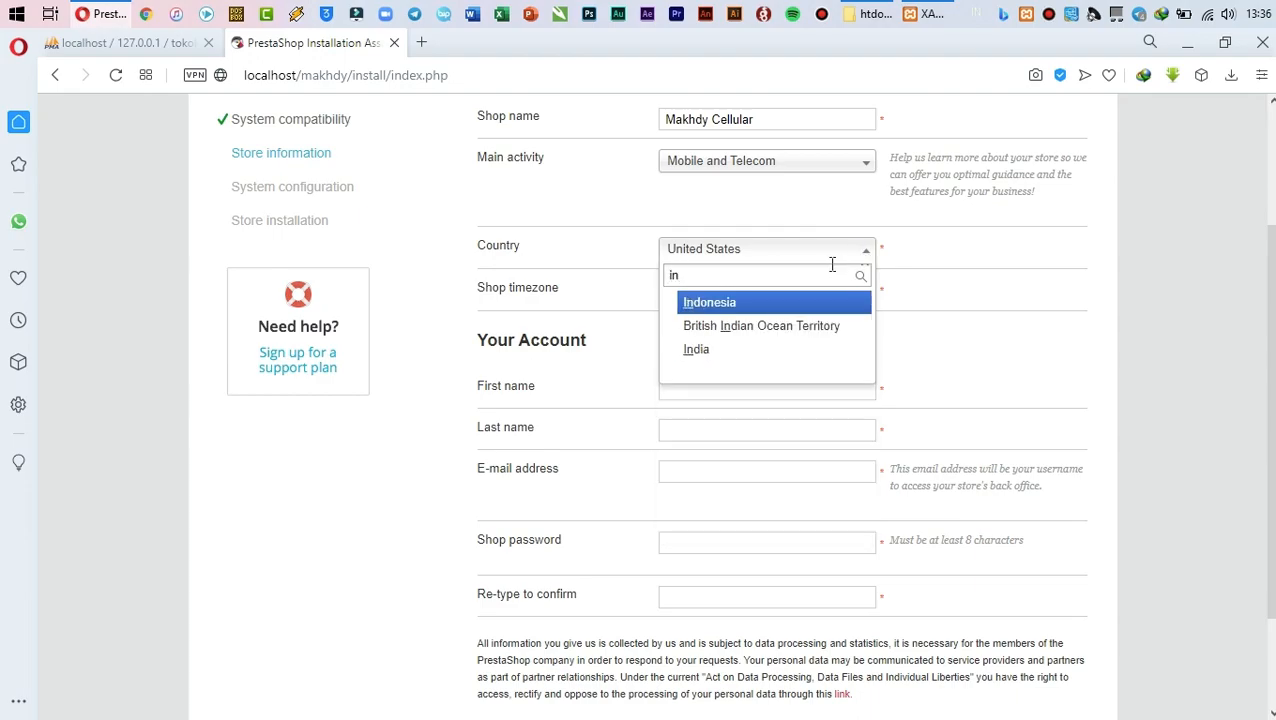
left_click(697, 306)
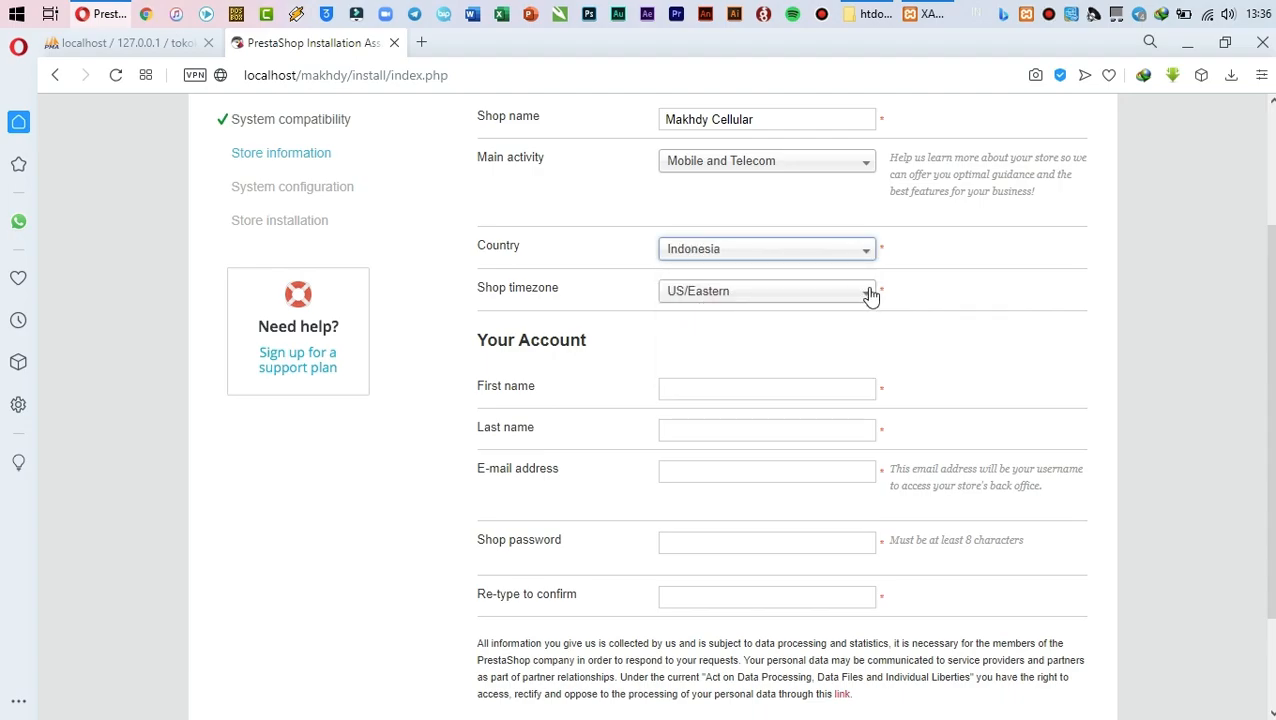
Fill in the account owner's first name, last name and e-mail address
scroll(1030, 400, "down", 1)
left_click(753, 290)
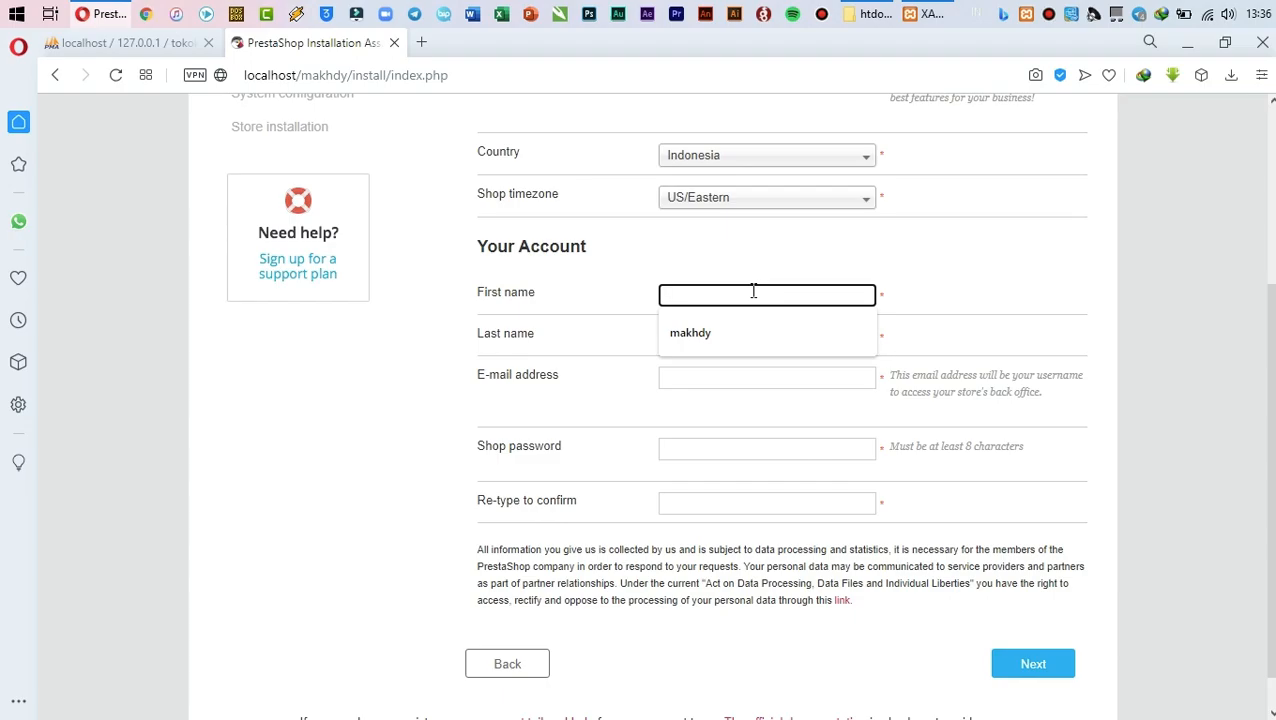
type("makhdy")
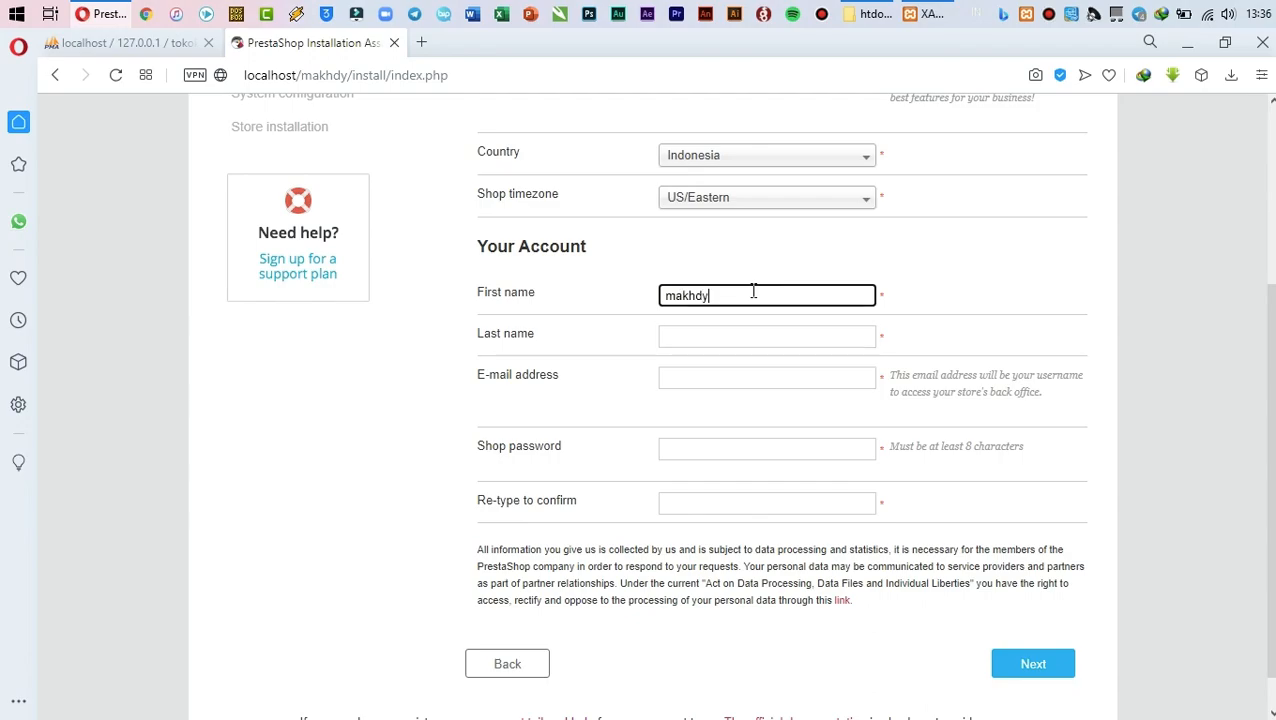
left_click(1037, 285)
left_click(822, 337)
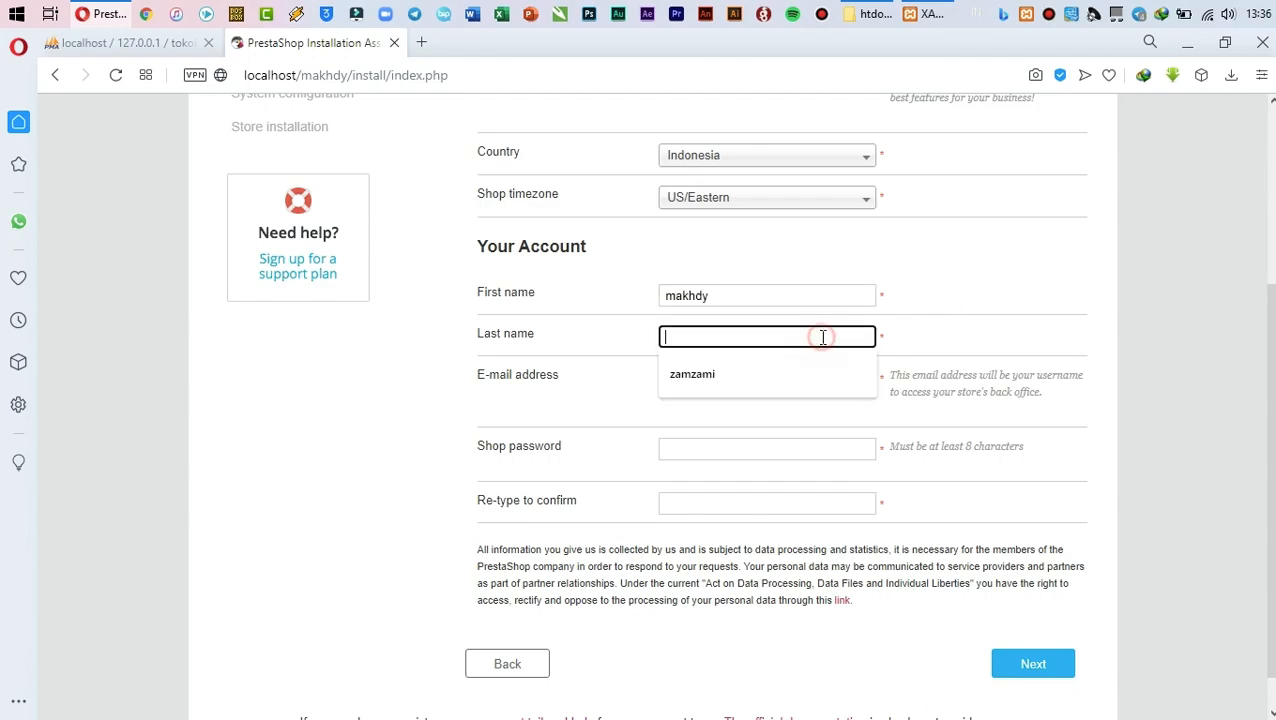
left_click(720, 375)
left_click(719, 378)
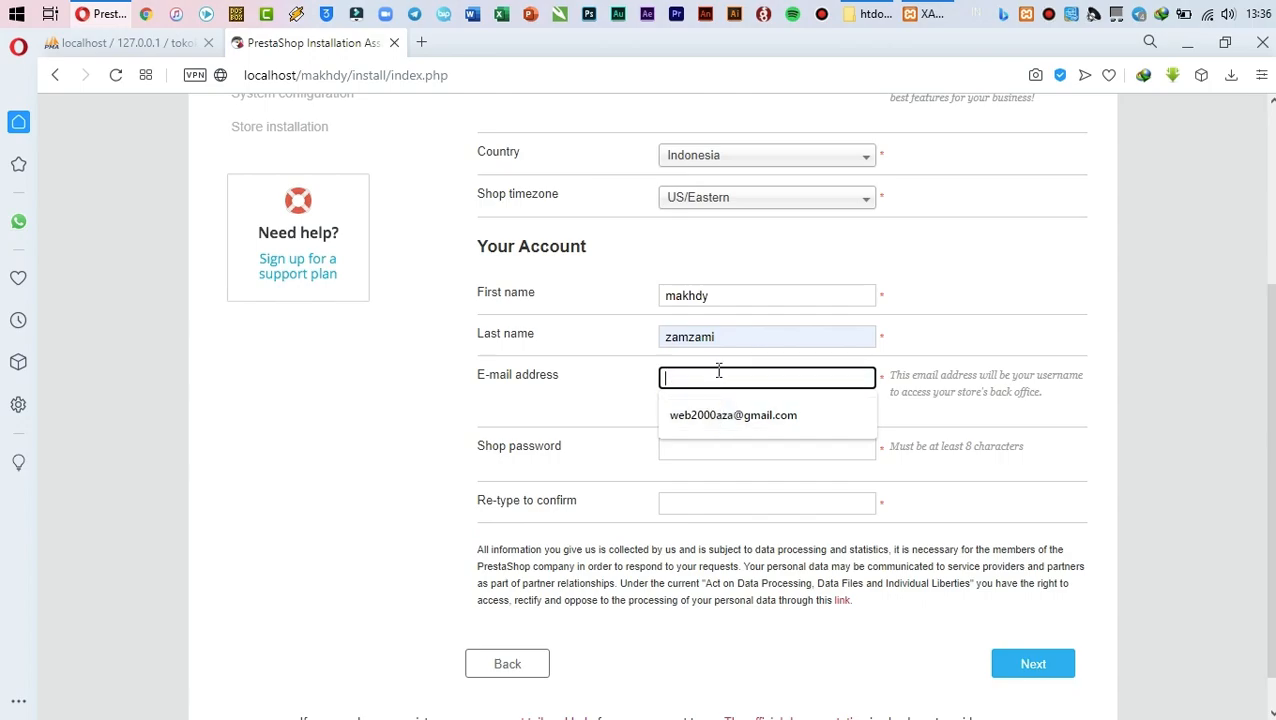
left_click(785, 425)
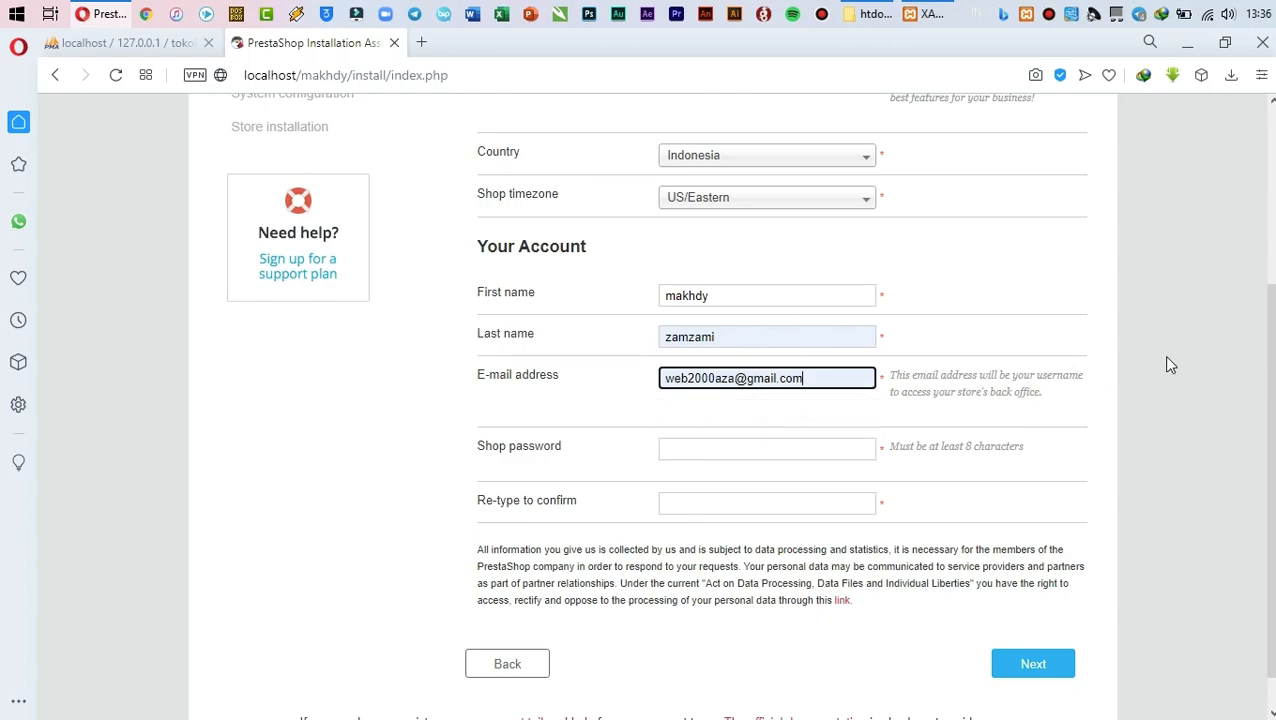
Enter and confirm the shop password, and continue to the system configuration page
scroll(1125, 358, "down", 1)
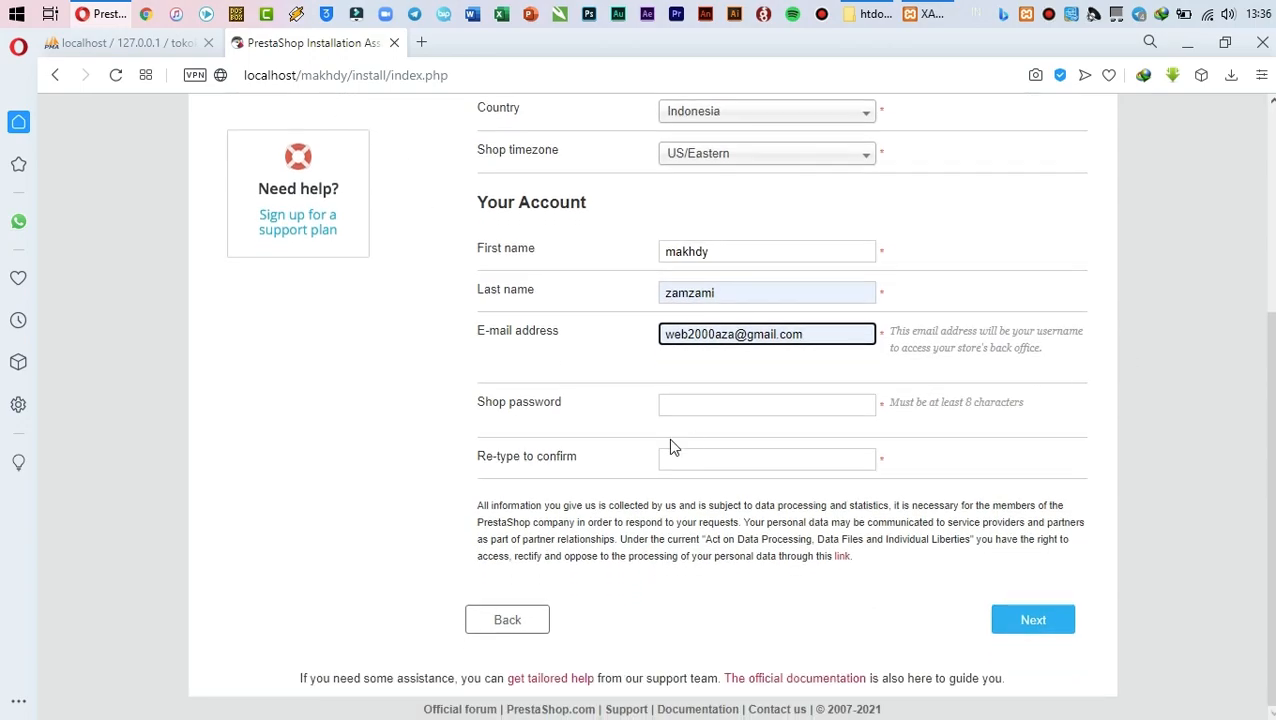
left_click(760, 404)
left_click(767, 458)
left_click(743, 401)
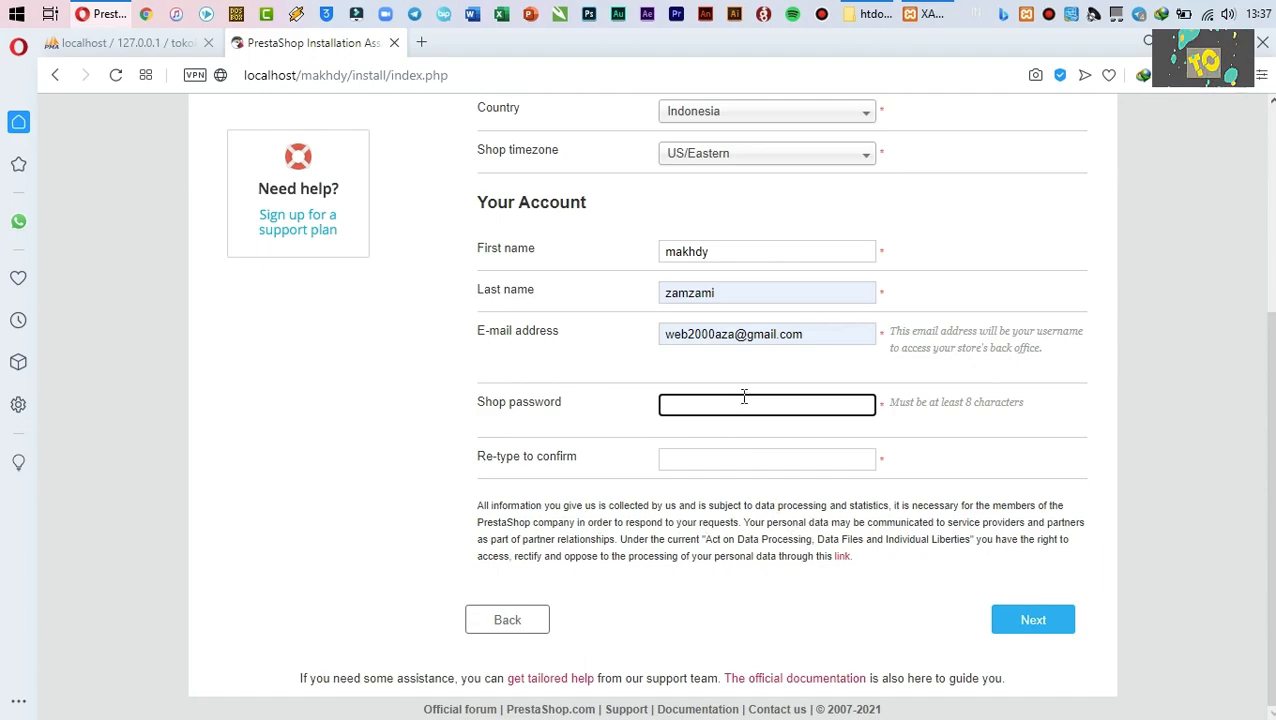
type("********")
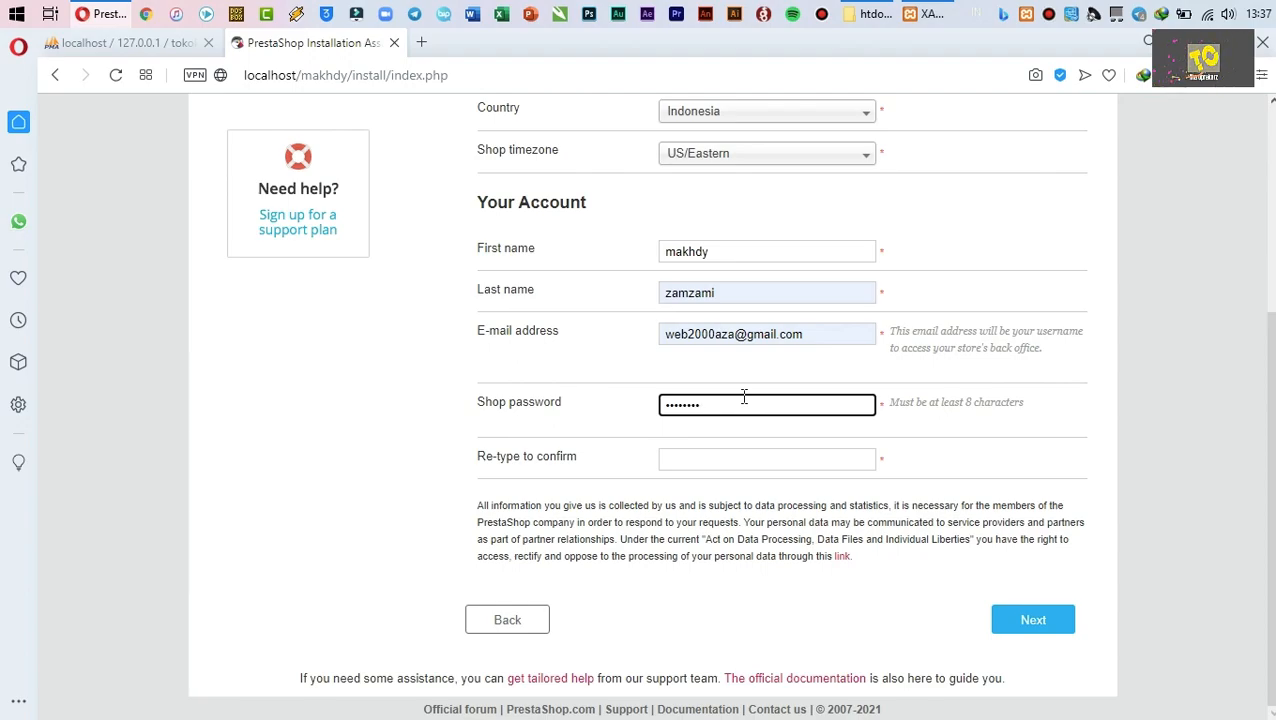
left_click(758, 461)
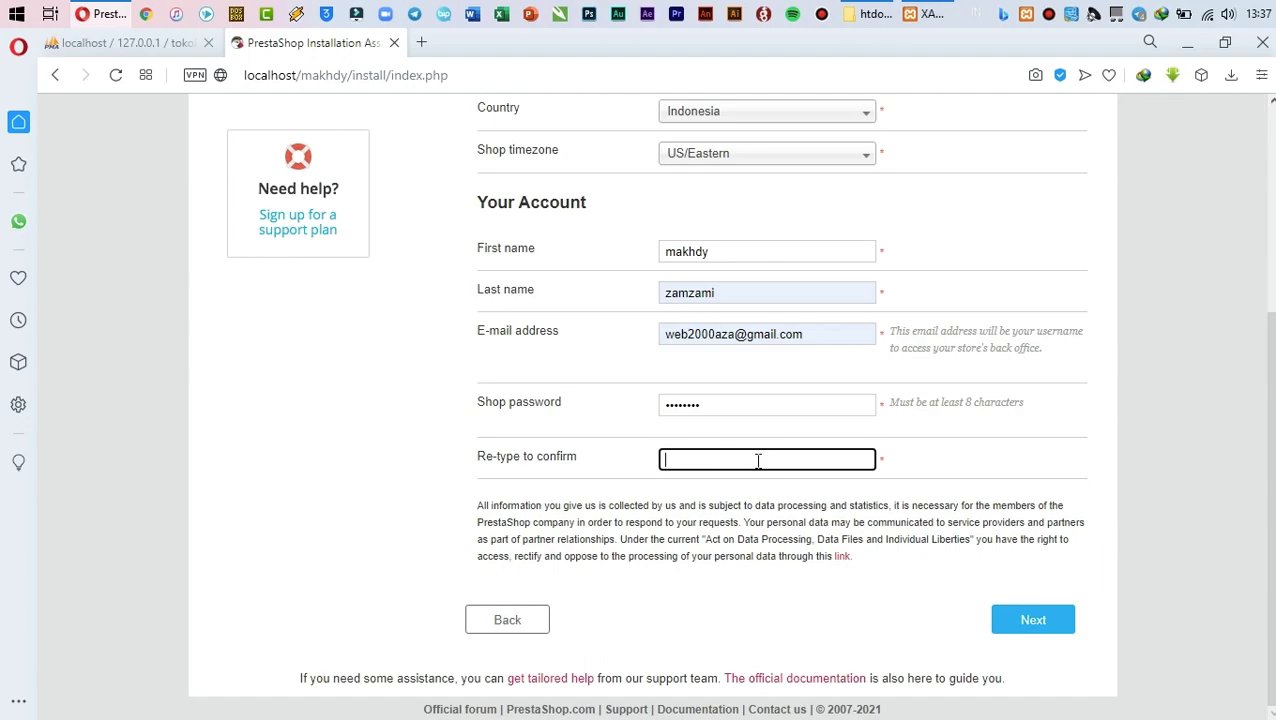
type("********")
left_click(1040, 625)
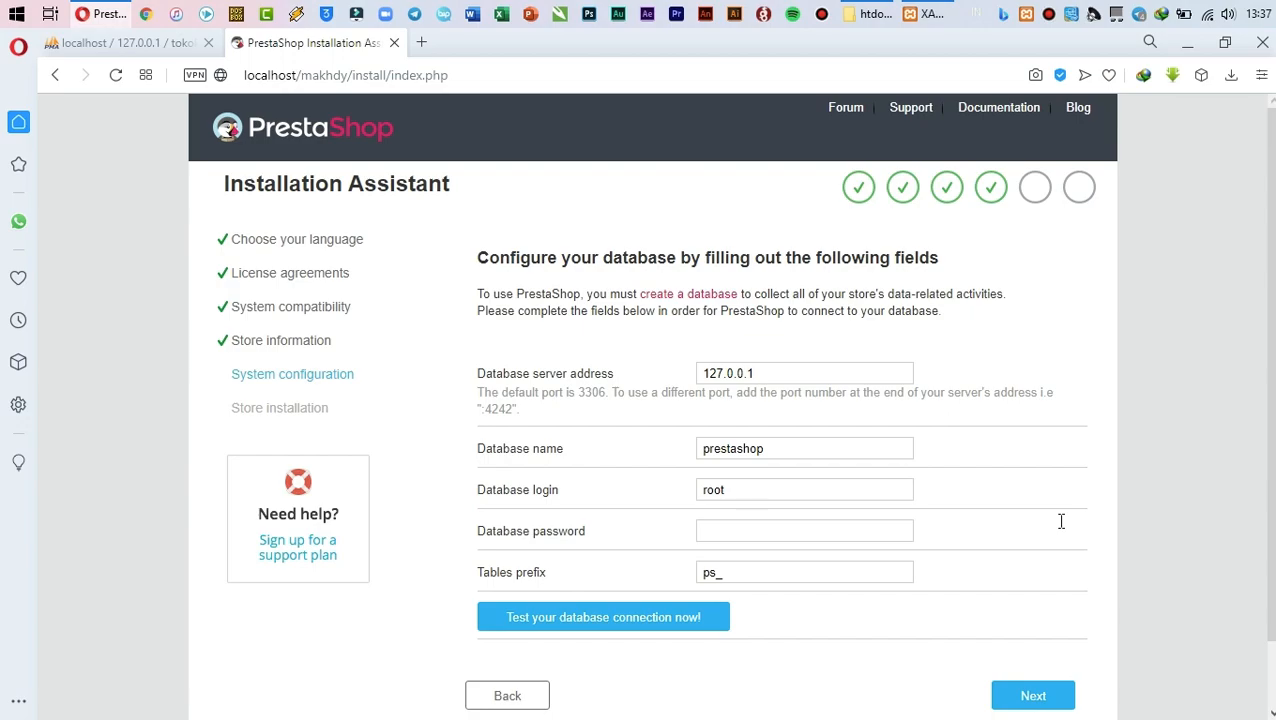
Check the database's name in phpMyAdmin and set the installer's database name to tokoku
scroll(1070, 510, "down", 1)
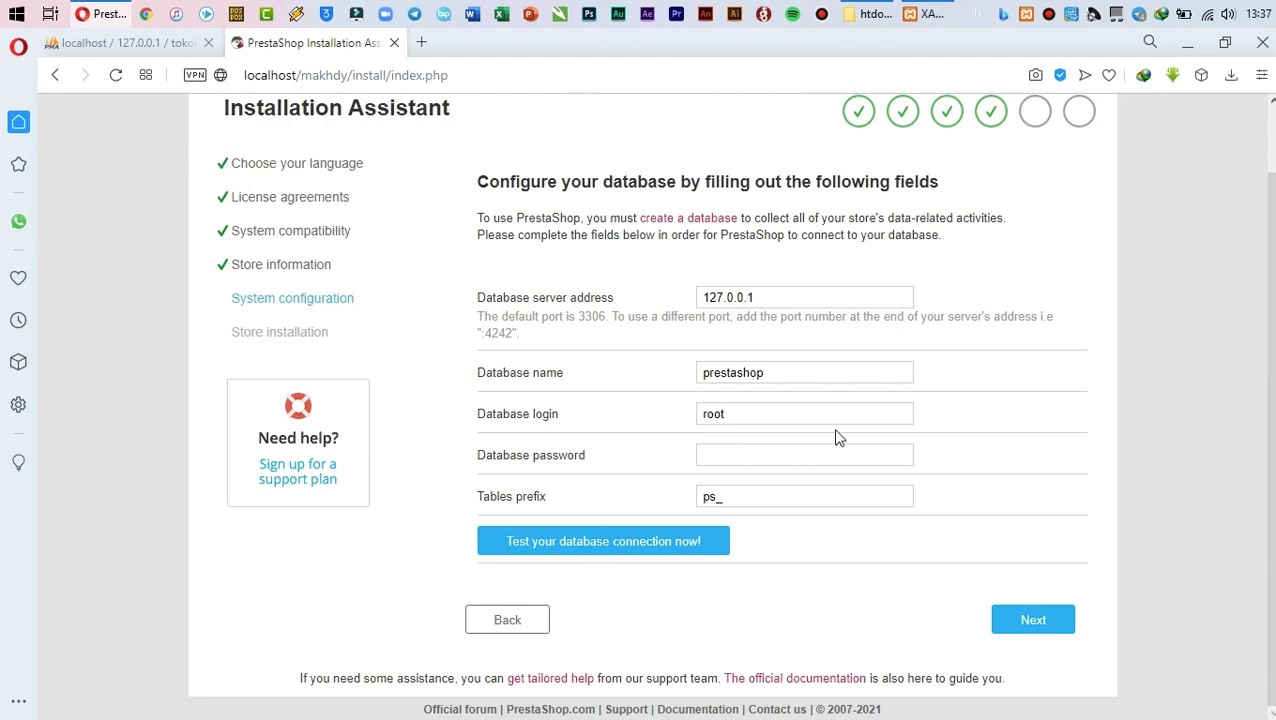
double_click(800, 372)
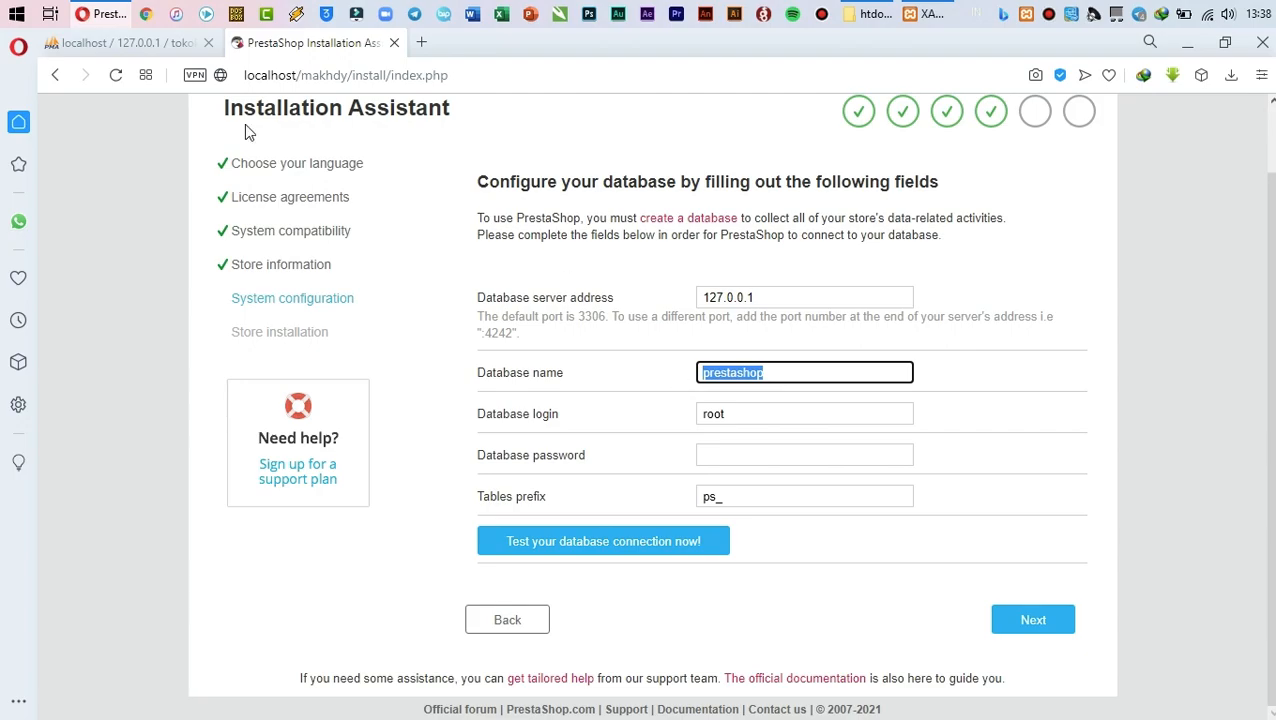
left_click(93, 47)
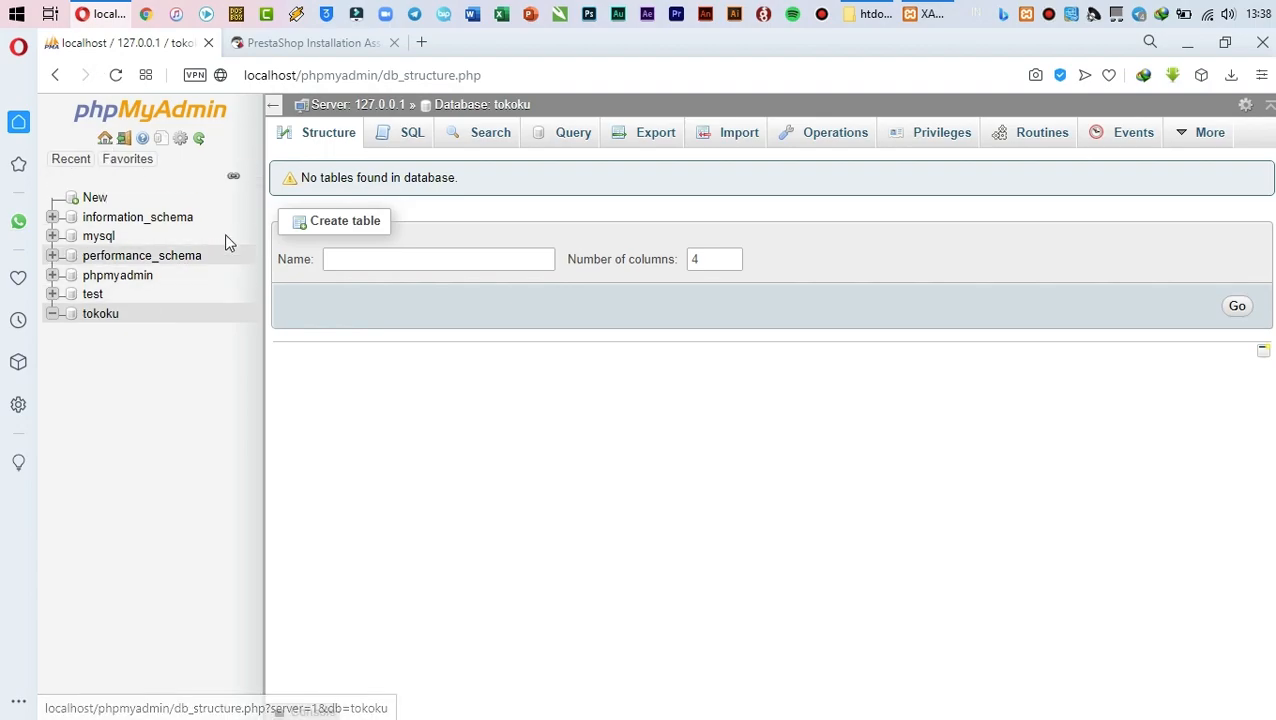
left_click(312, 43)
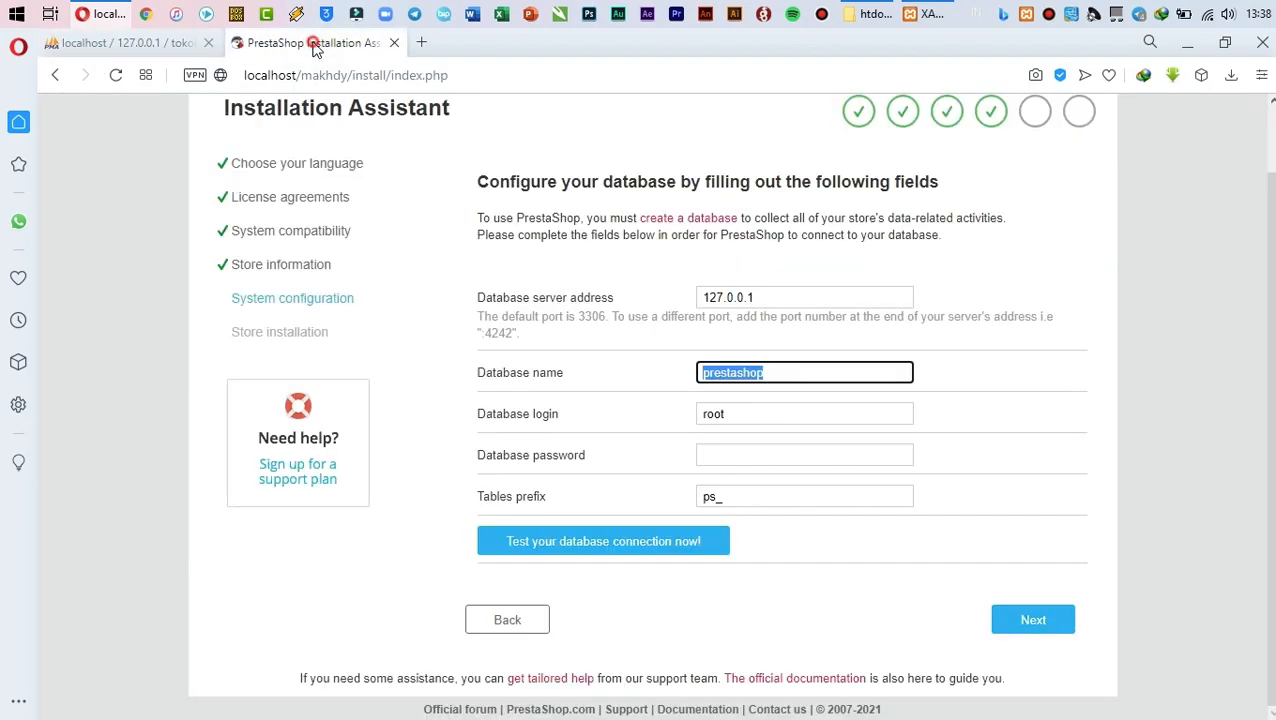
type("tokoku")
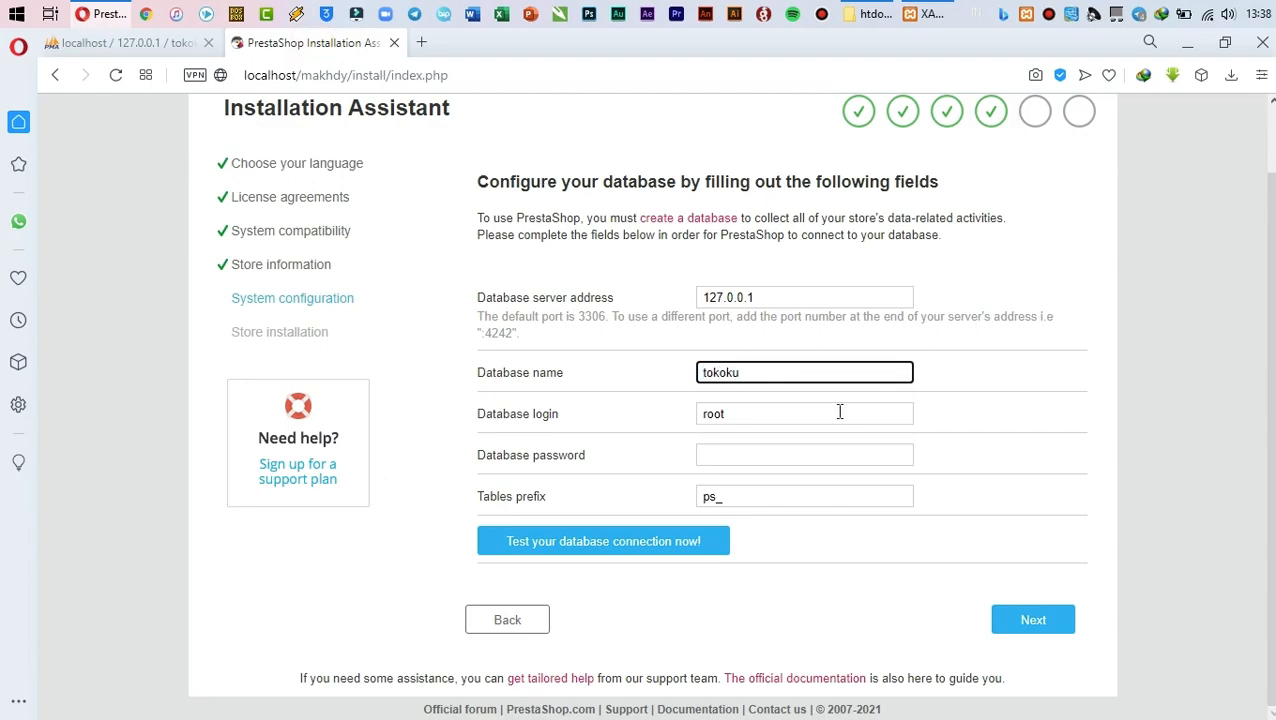
left_click(1004, 390)
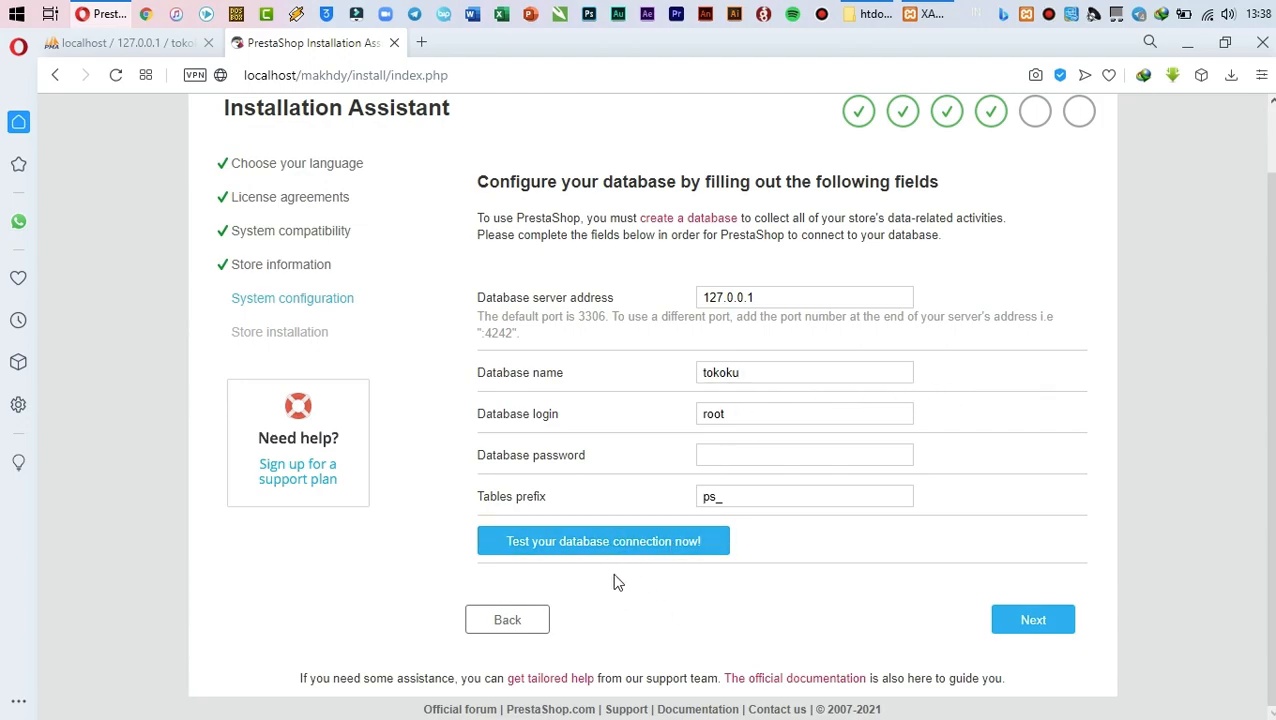
Test the installer's connection to the tokoku database
left_click(580, 543)
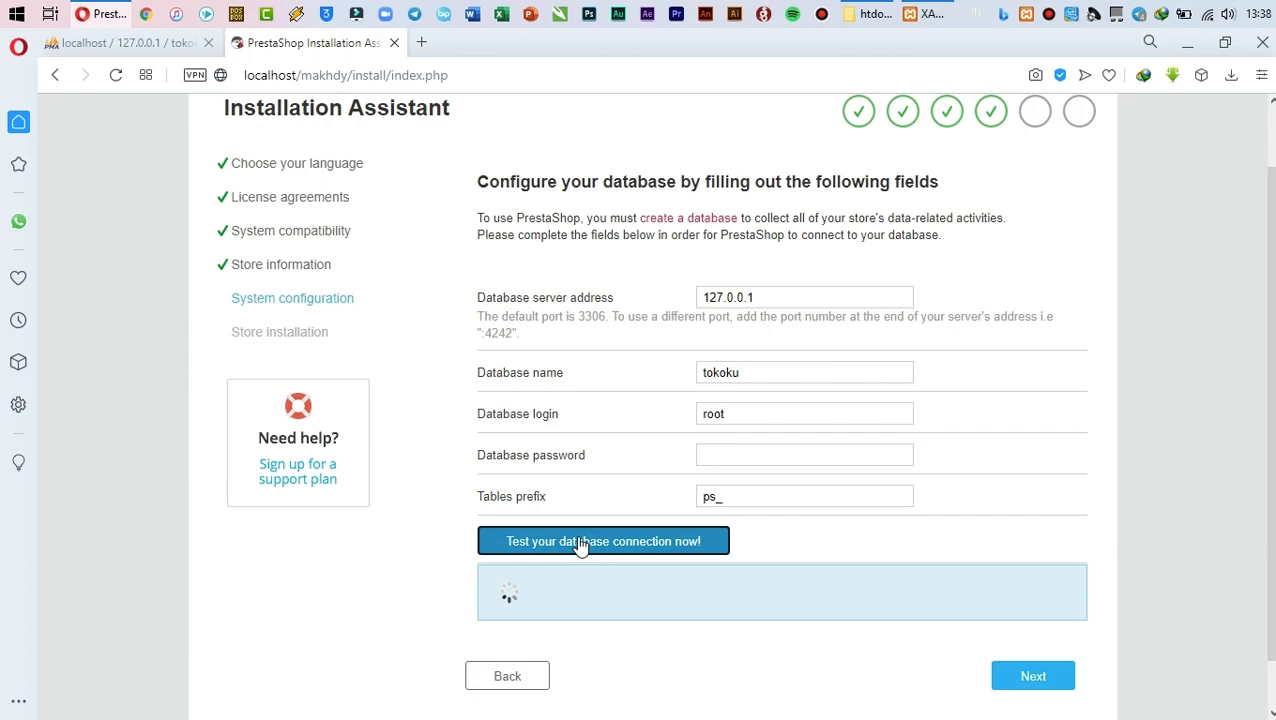
scroll(640, 645, "down", 1)
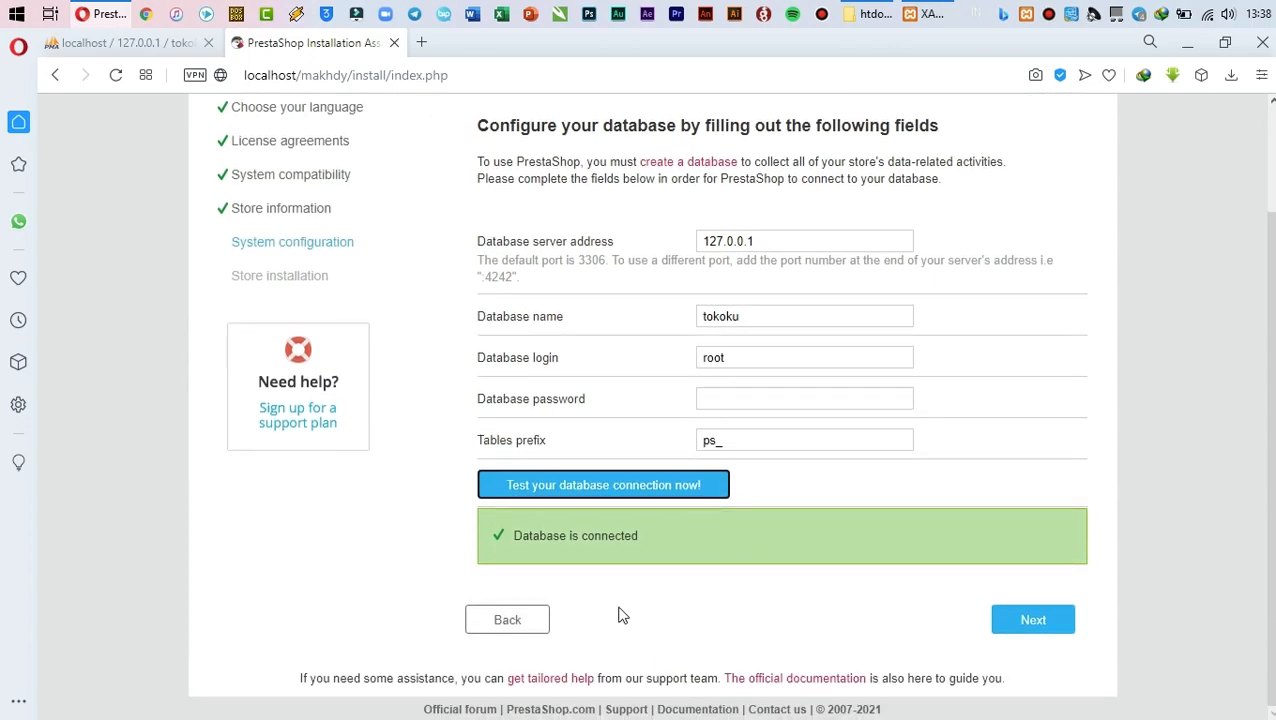
left_click(136, 43)
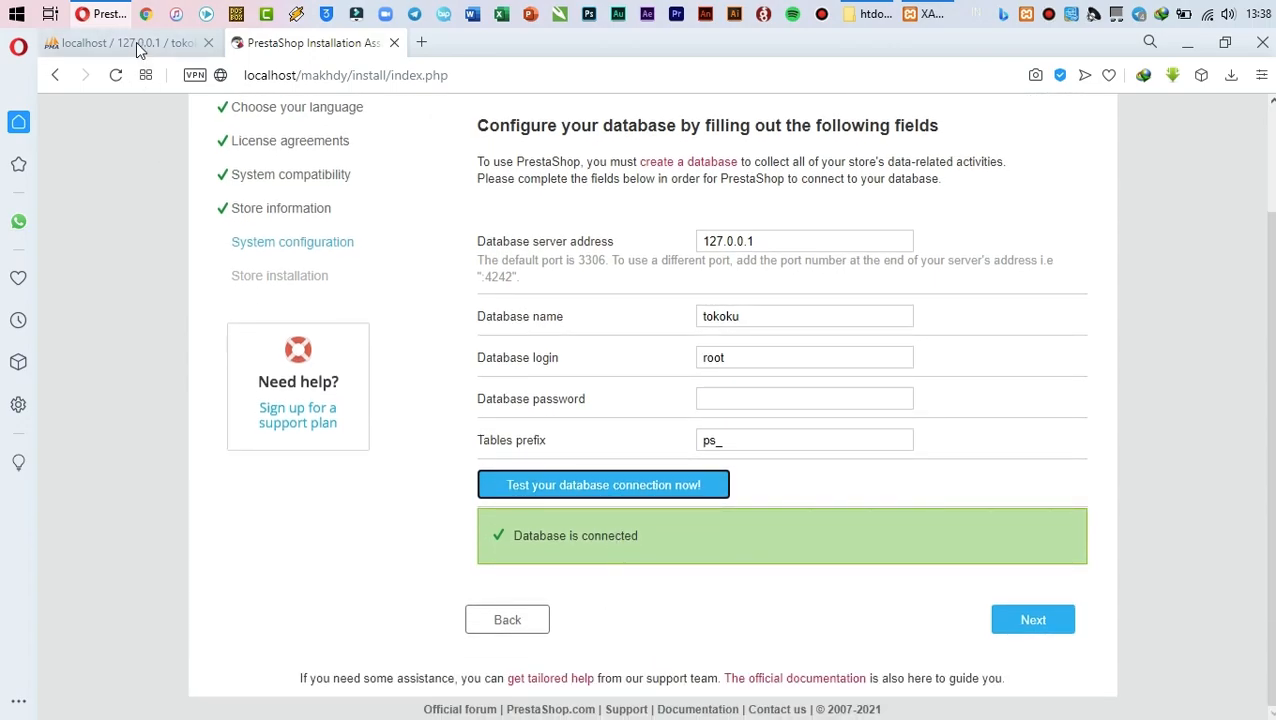
left_click(310, 43)
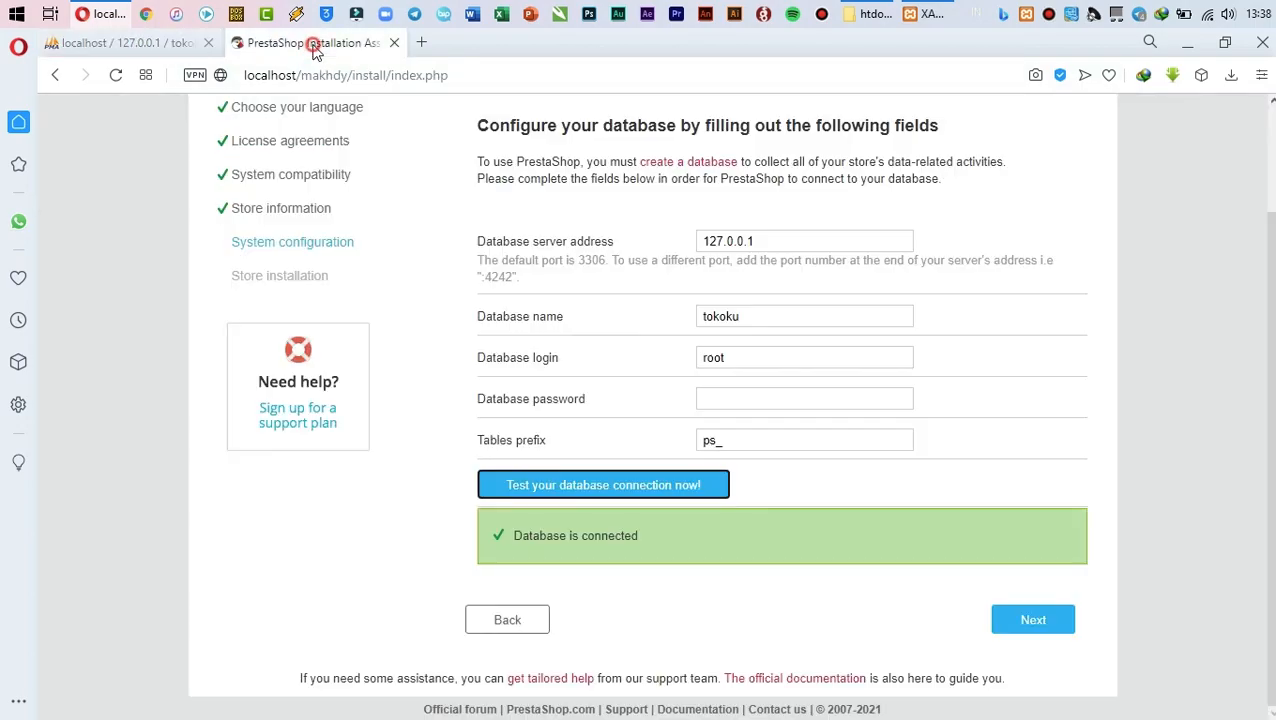
Run the store installation, restarting the process from the link offered if an error interrupts it
left_click(1033, 620)
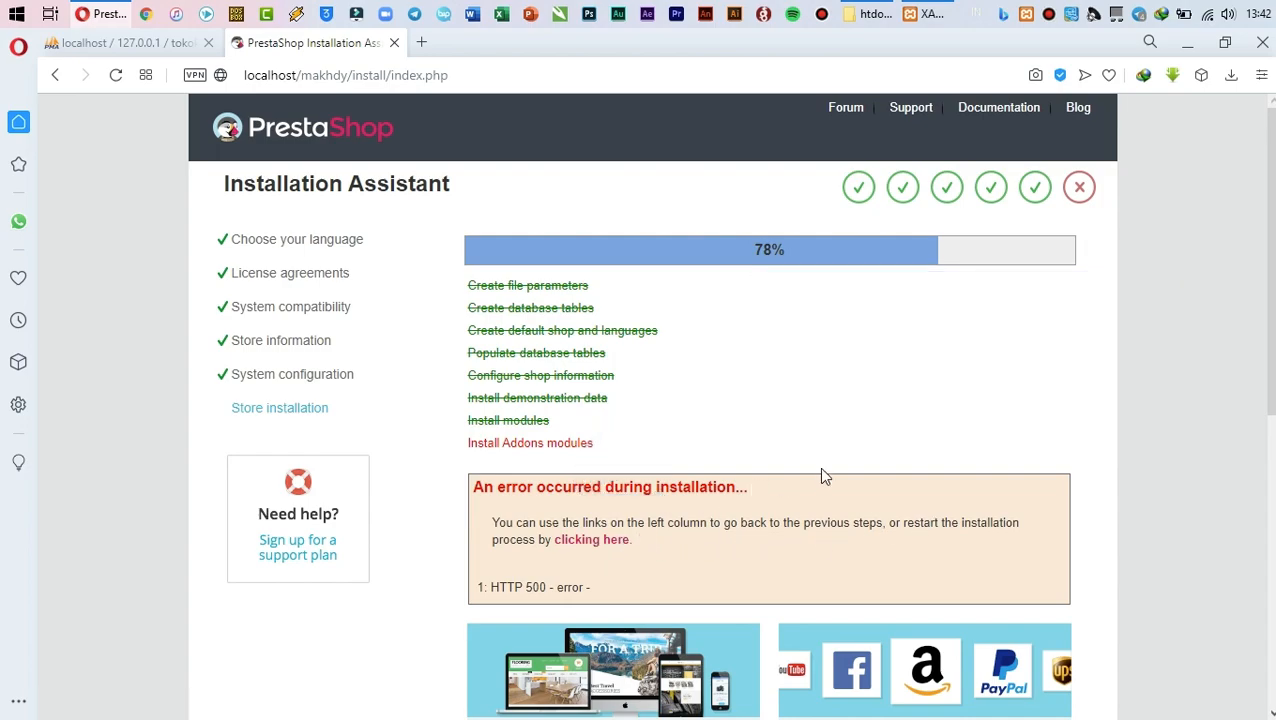
left_click(587, 544)
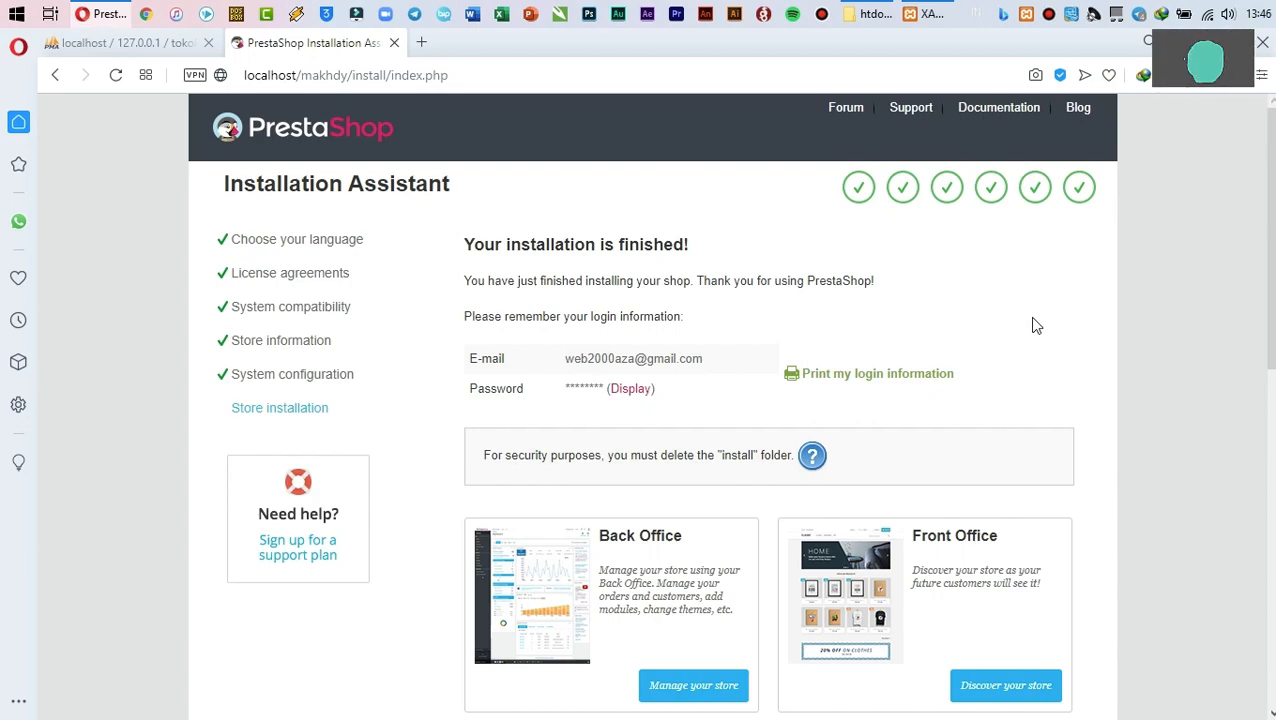
scroll(1036, 326, "down", 1)
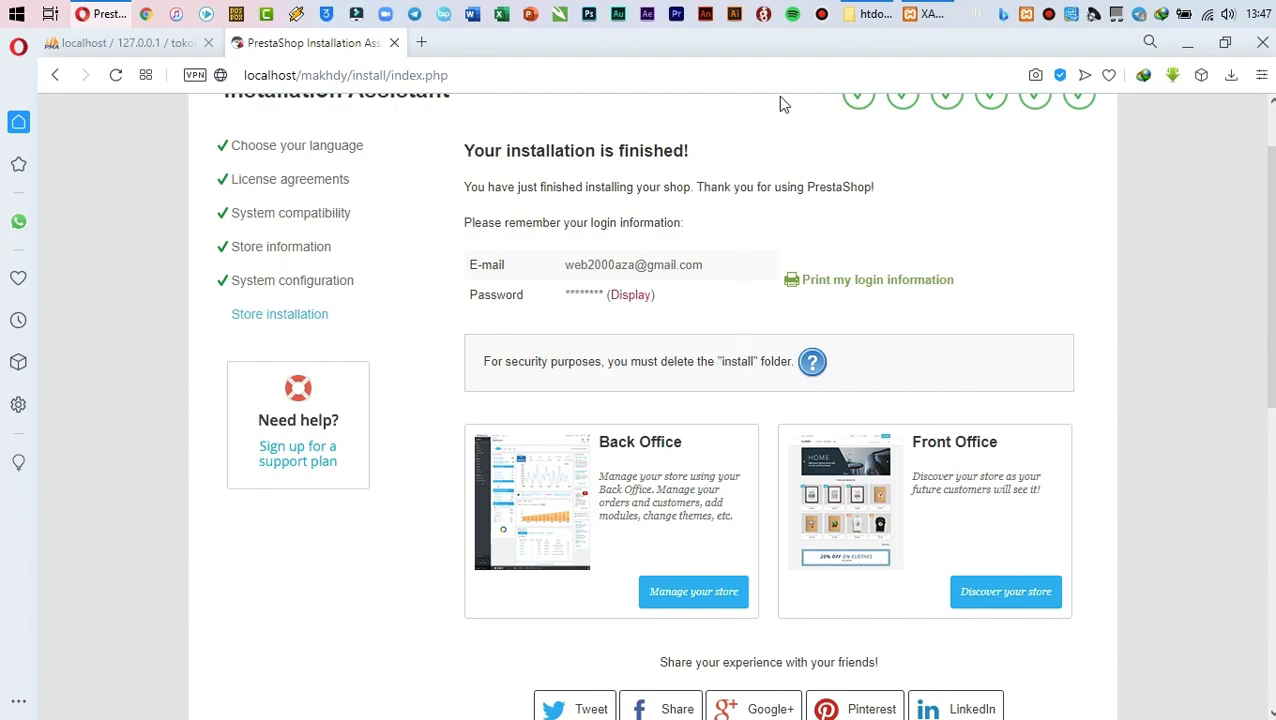
Delete the install folder from the makhdy folder in htdocs using File Explorer, and return to the browser
left_click(867, 14)
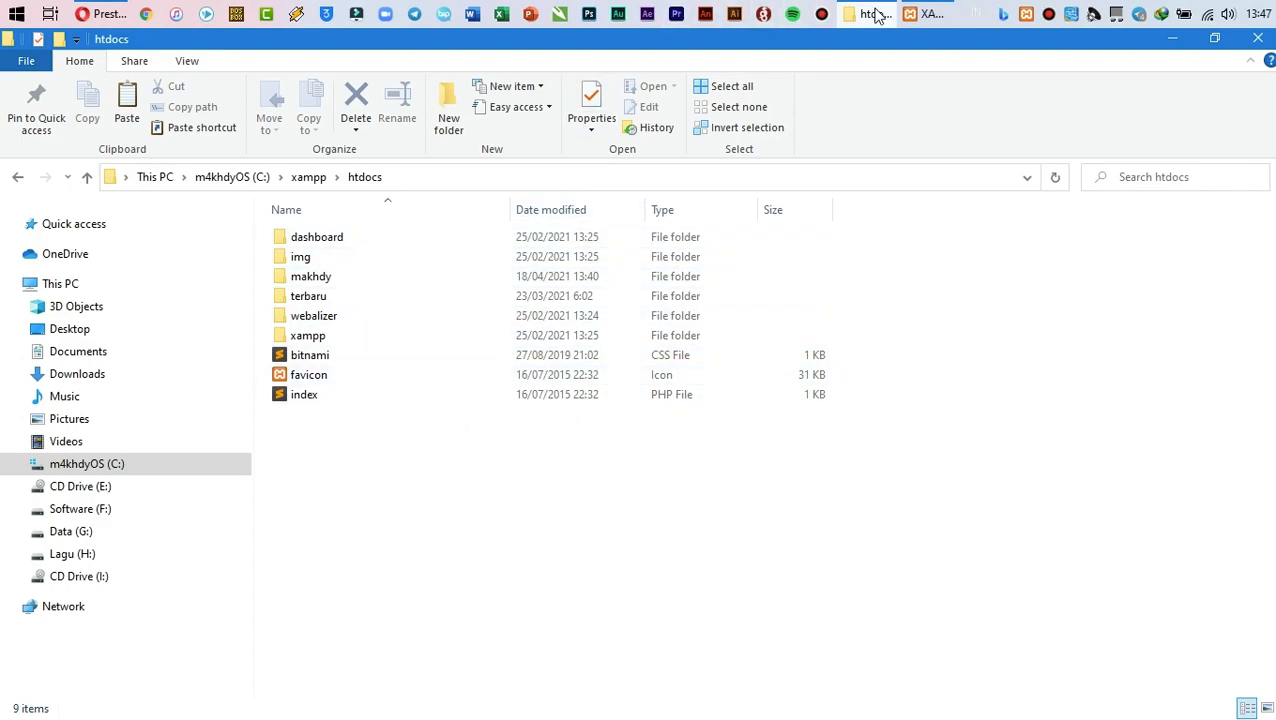
mouse_move(876, 16)
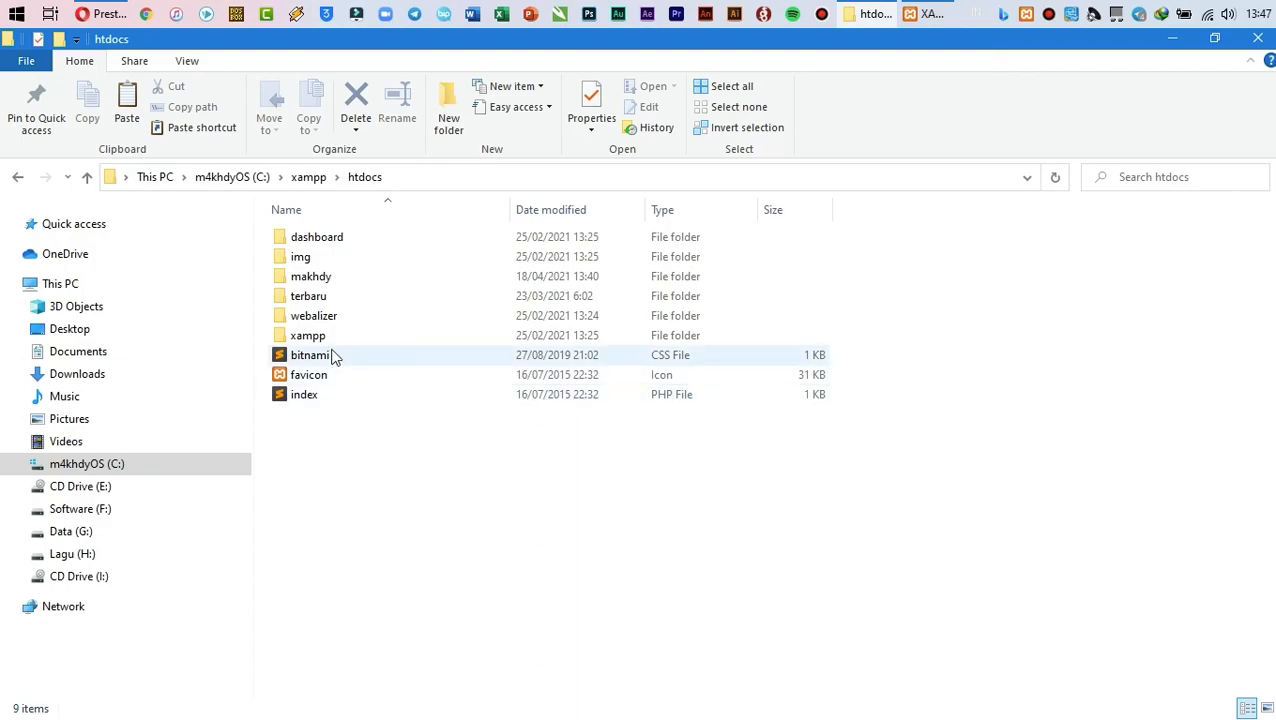
double_click(316, 279)
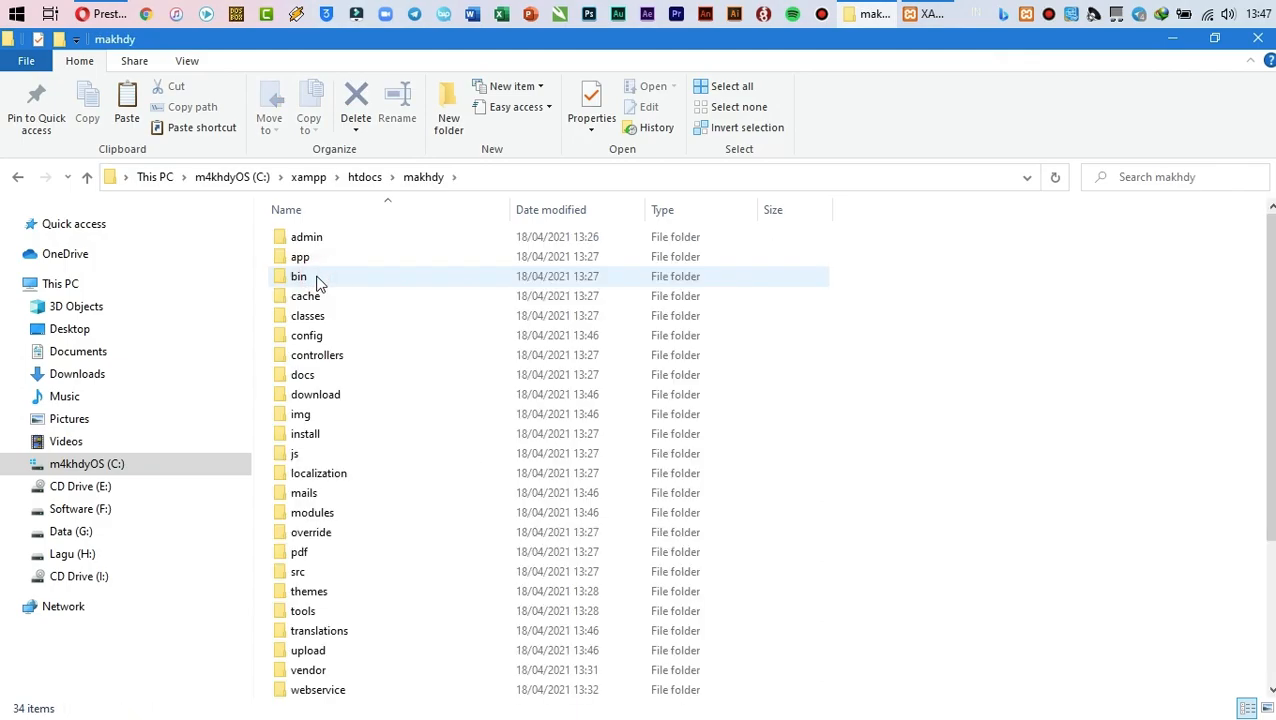
left_click(326, 440)
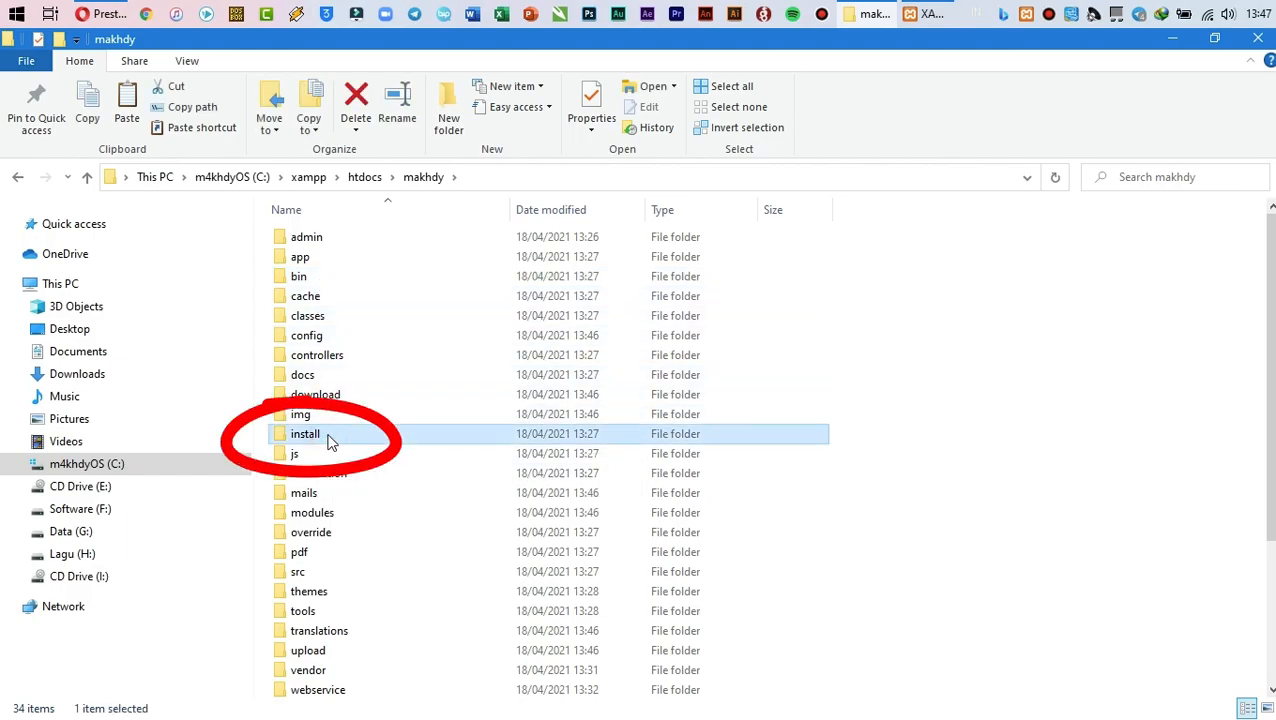
right_click(329, 442)
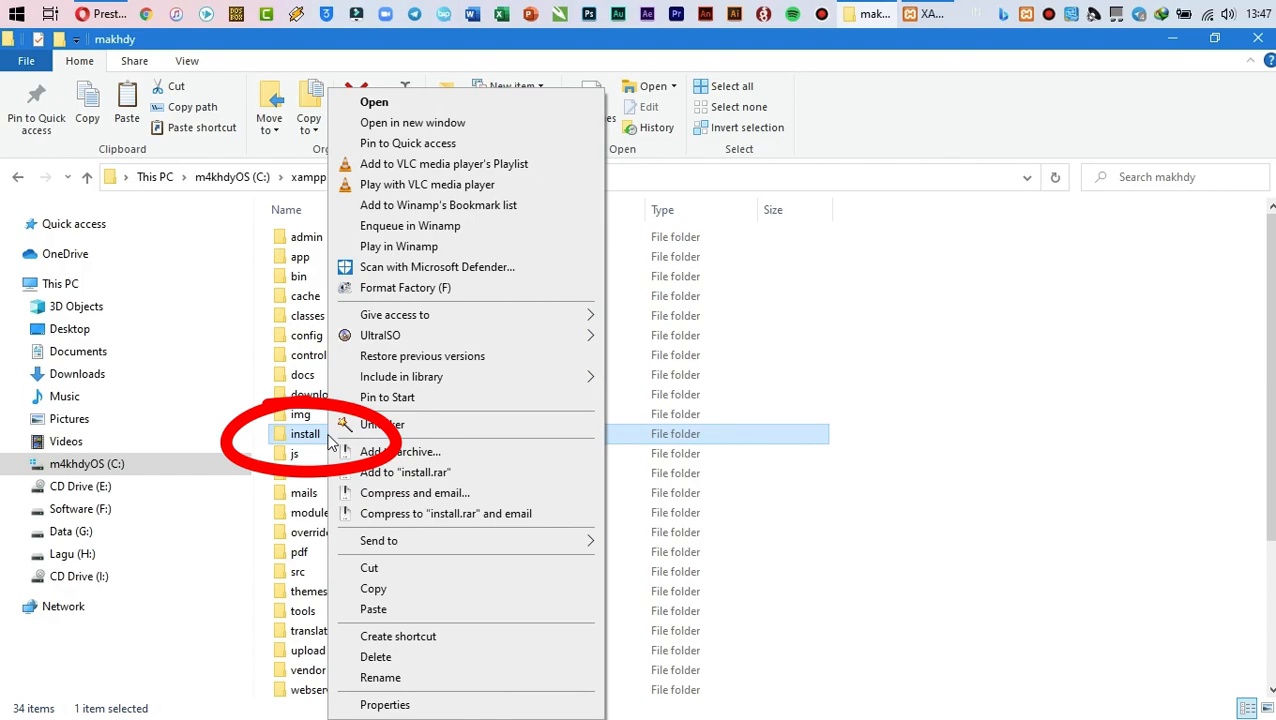
left_click(421, 657)
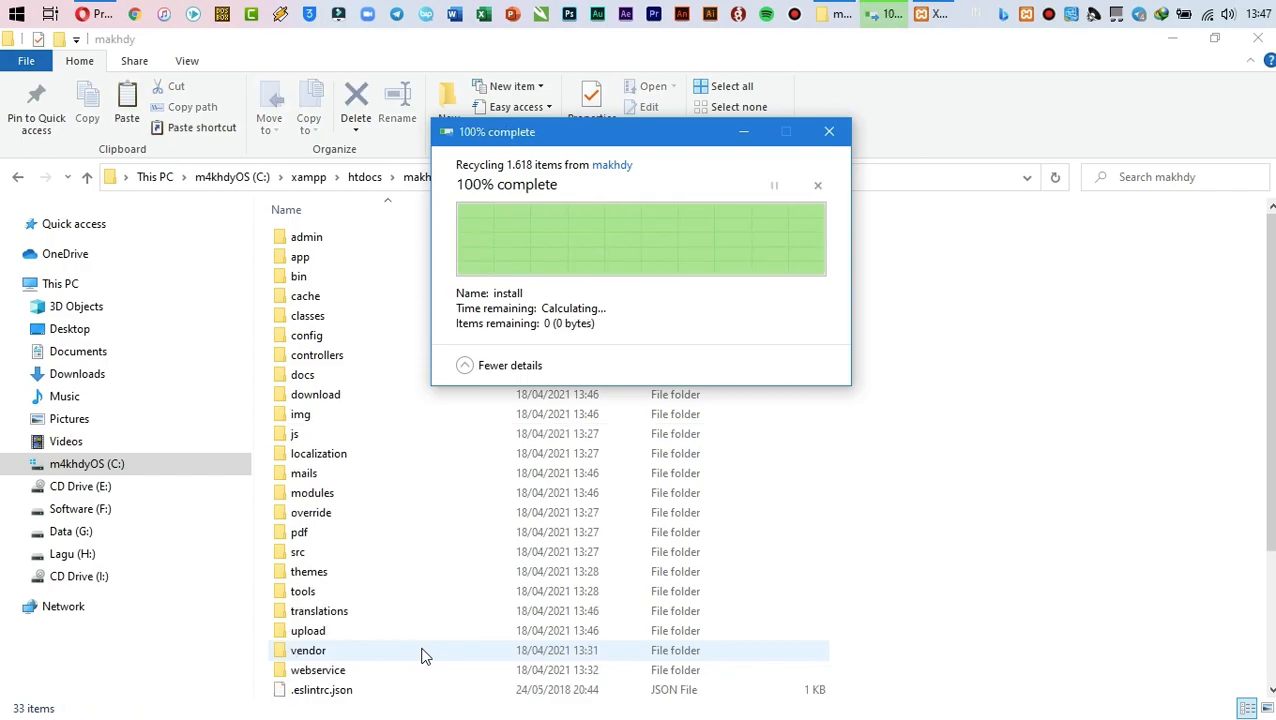
left_click(1257, 40)
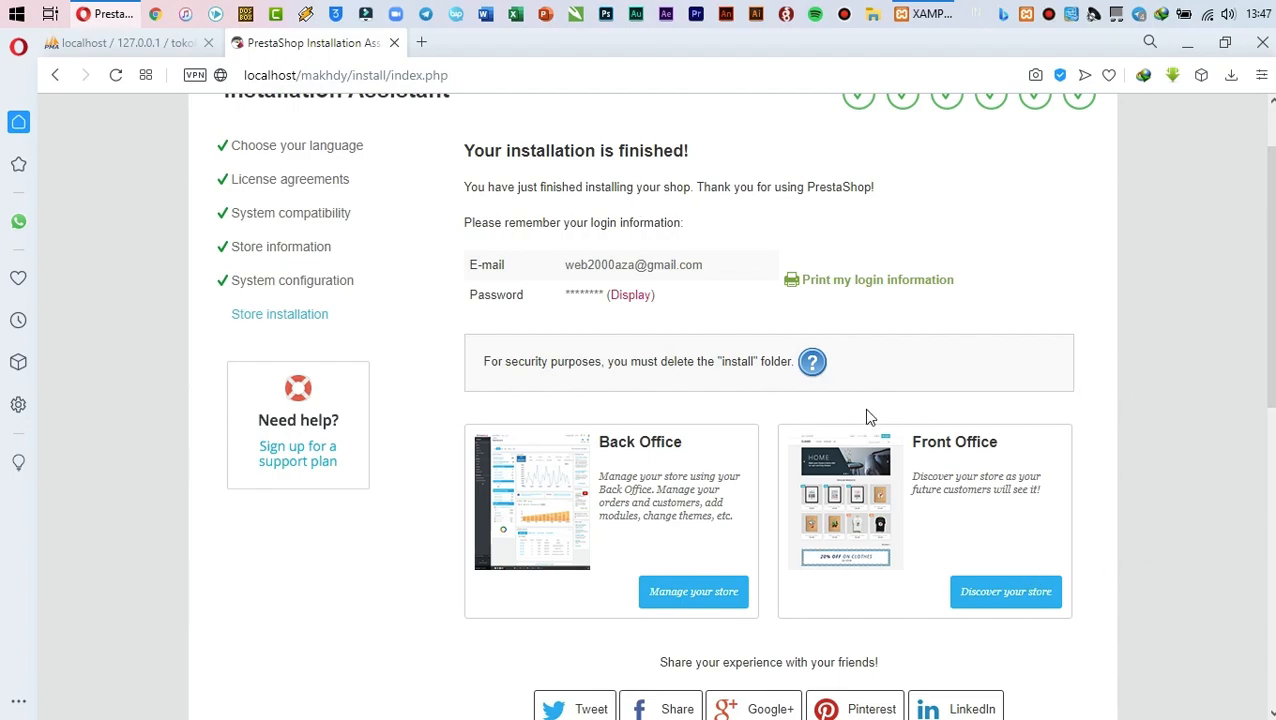
Open the new store's front office, look through its home page, and close the installation assistant page
left_click(985, 594)
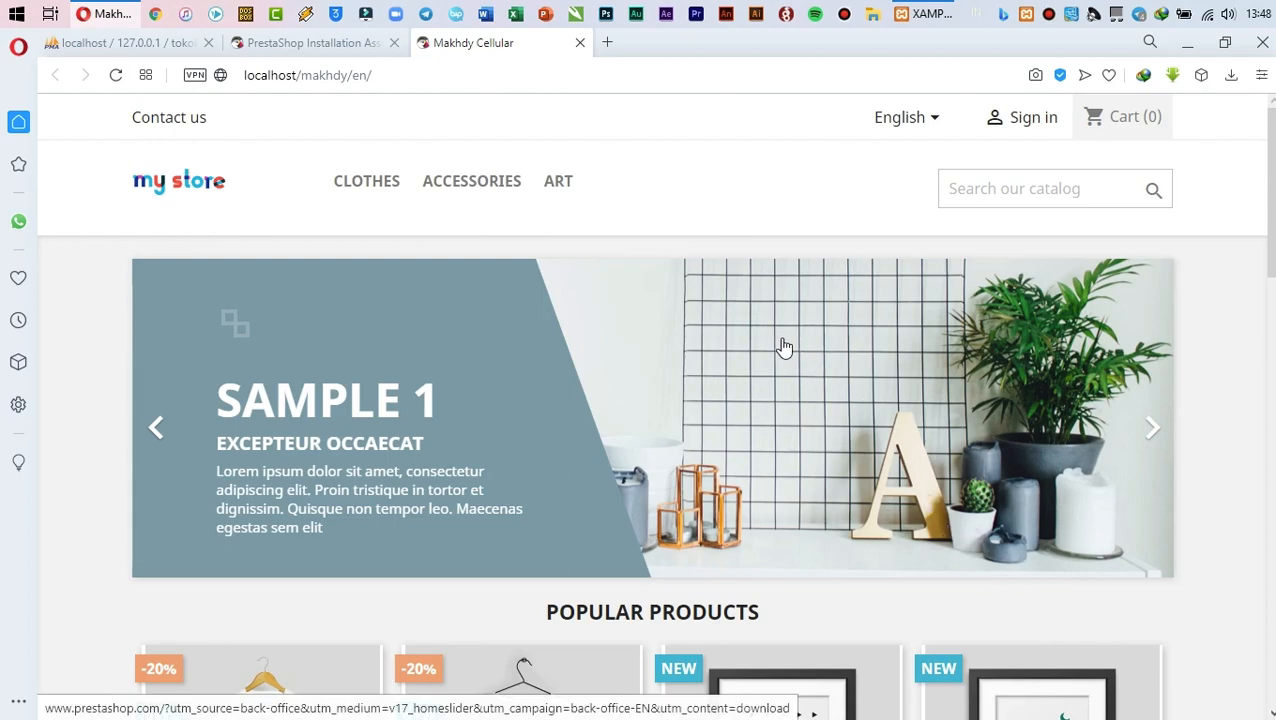
scroll(921, 433, "down", 3)
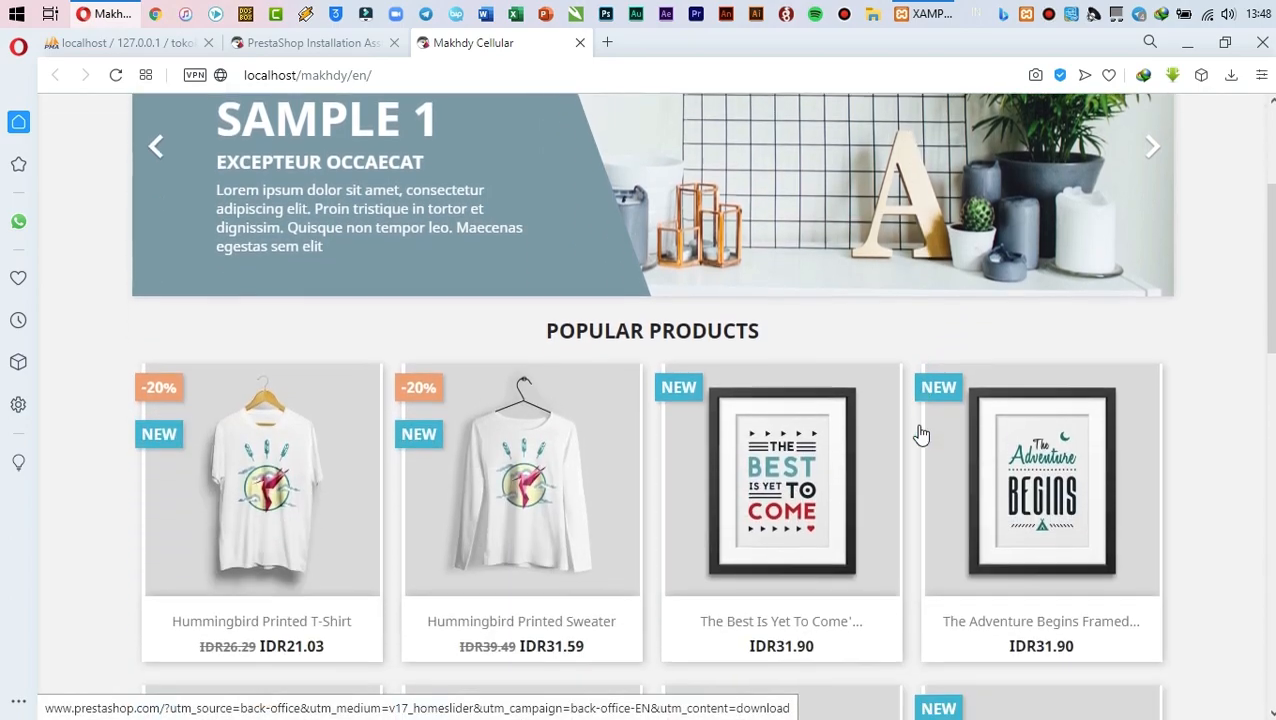
scroll(921, 433, "down", 10)
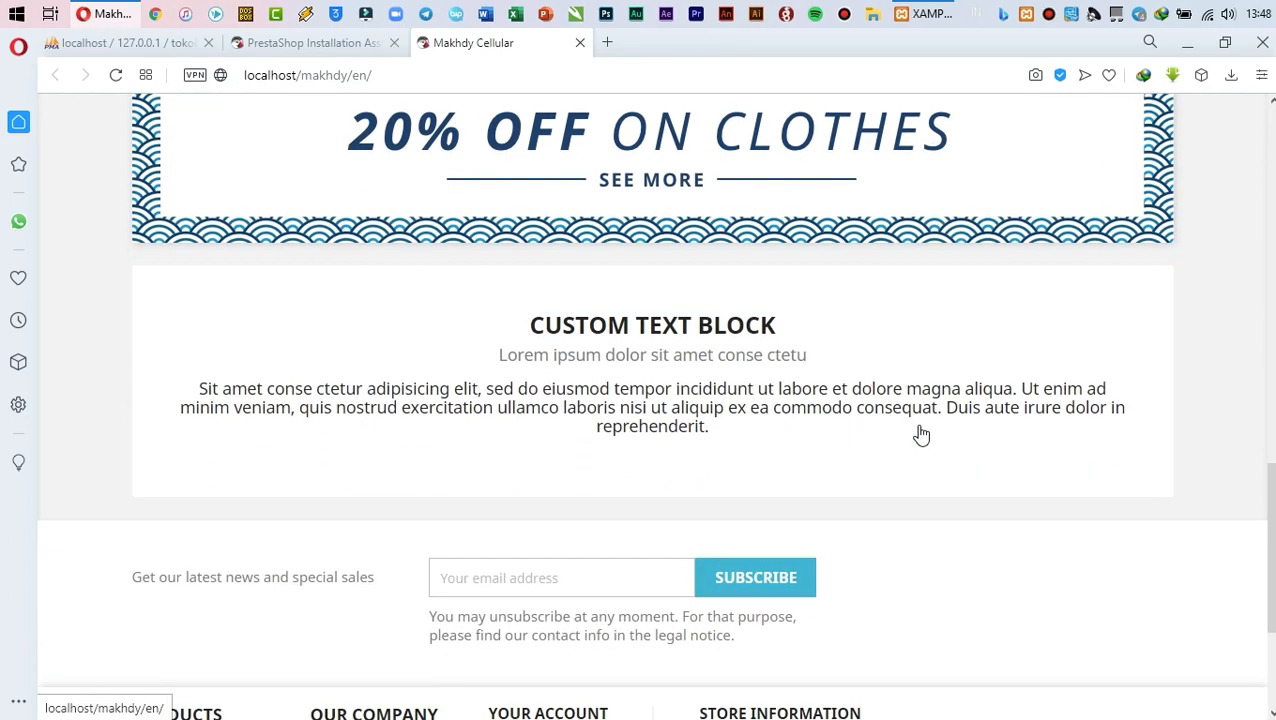
scroll(921, 433, "down", 3)
scroll(921, 433, "up", 13)
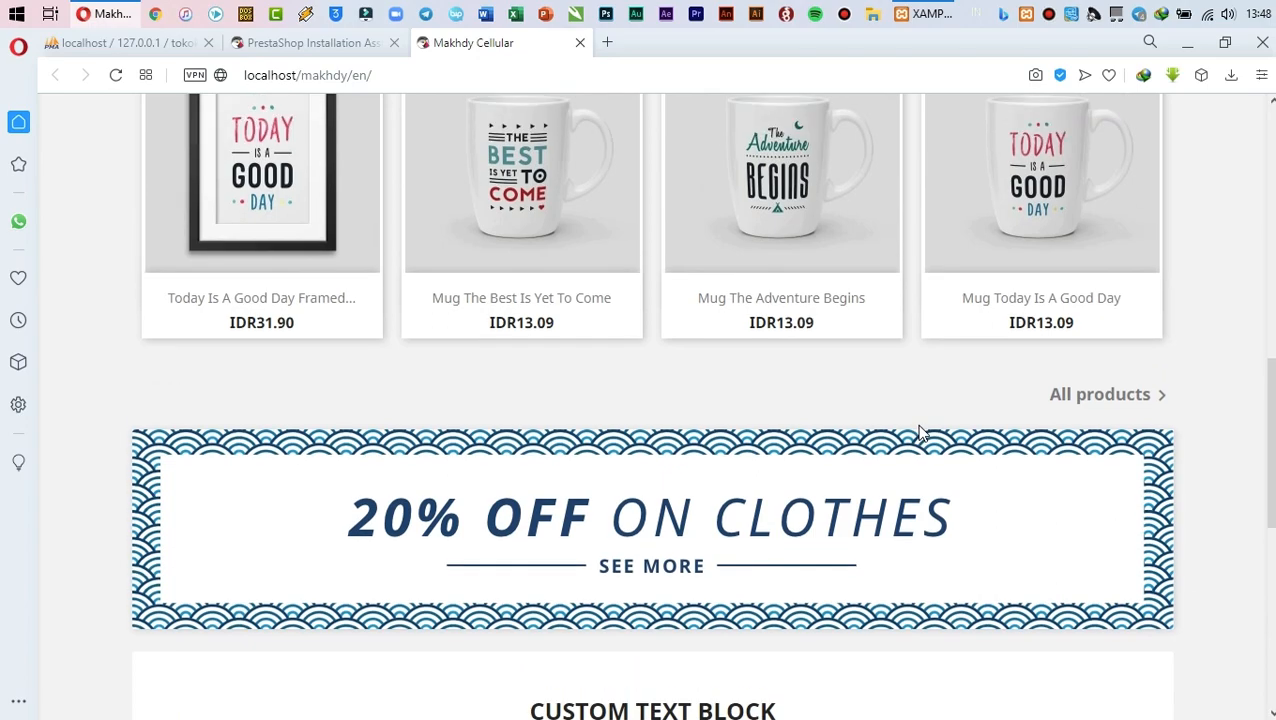
scroll(921, 433, "up", 3)
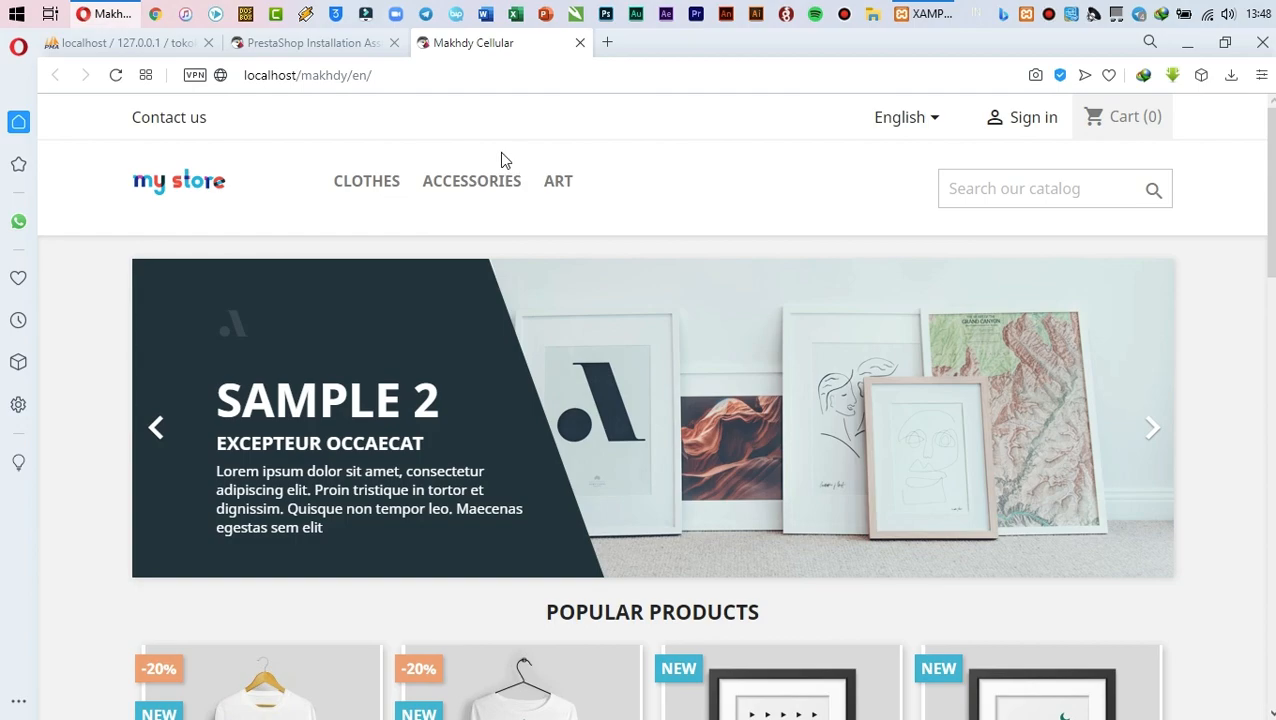
left_click(345, 44)
left_click(396, 44)
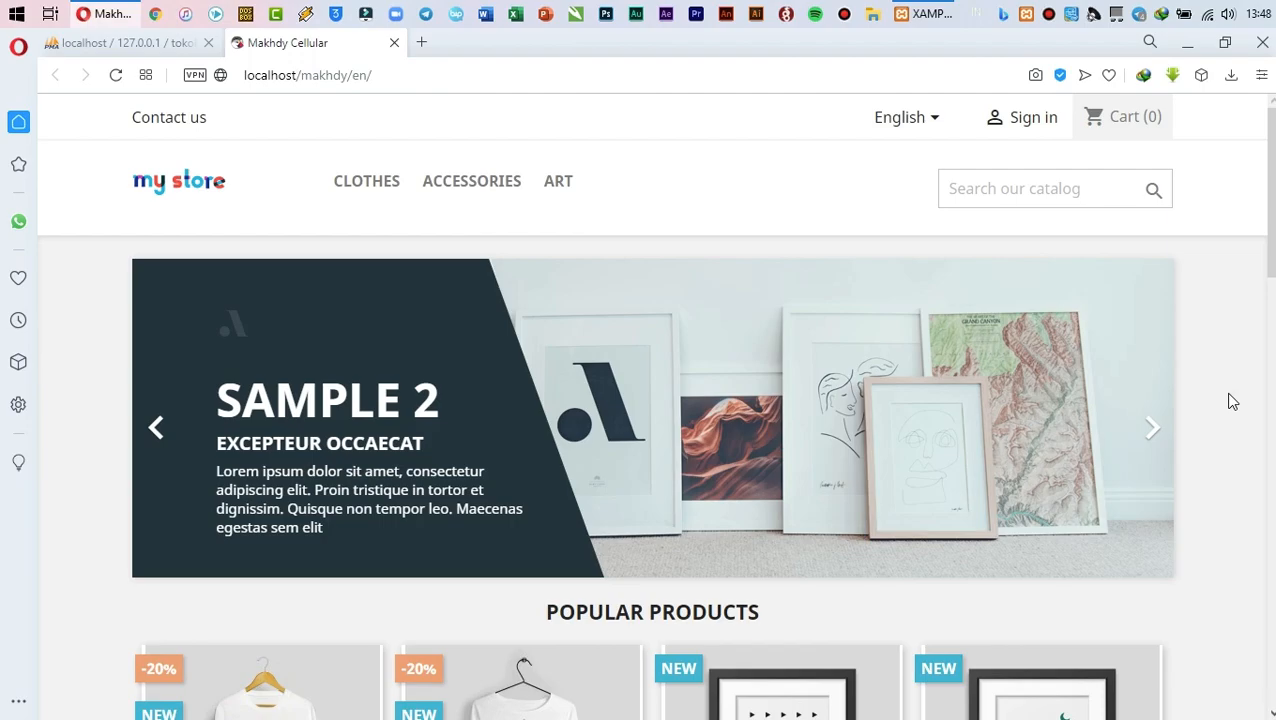
Review the storefront home page, advance its banner slides, and open the Accessories category
scroll(1232, 401, "down", 10)
scroll(1232, 401, "up", 10)
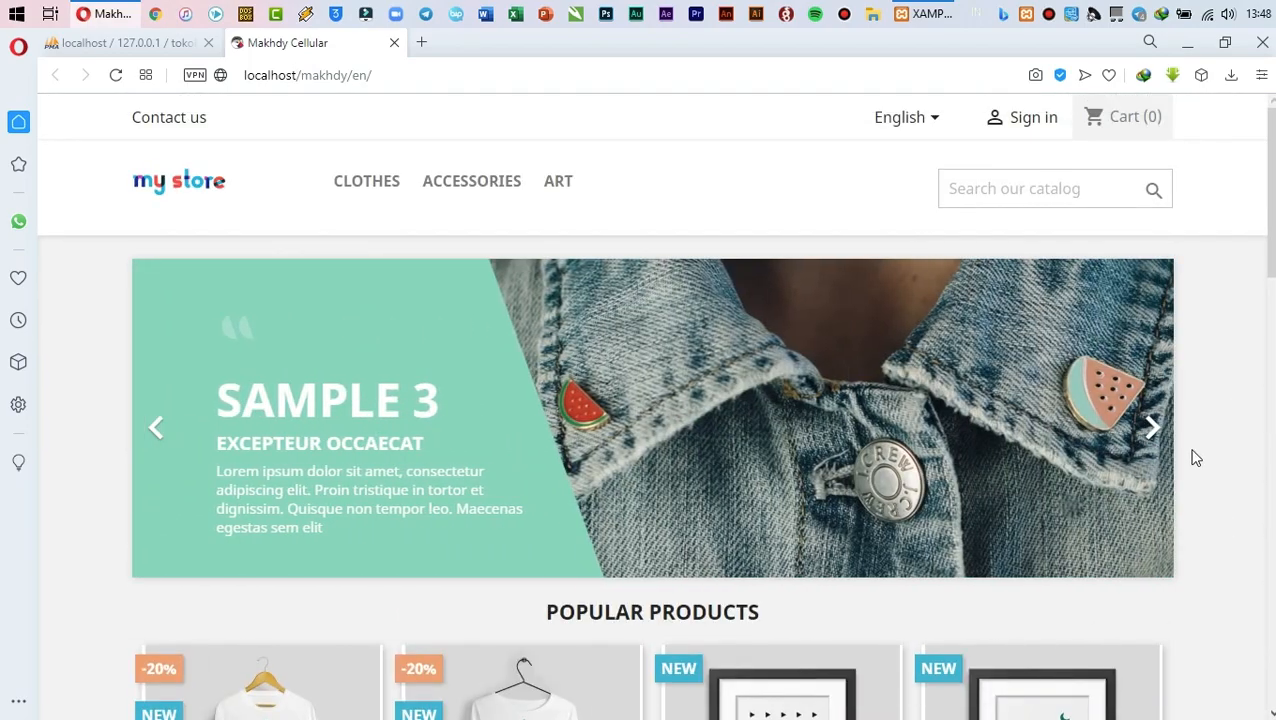
left_click(1152, 432)
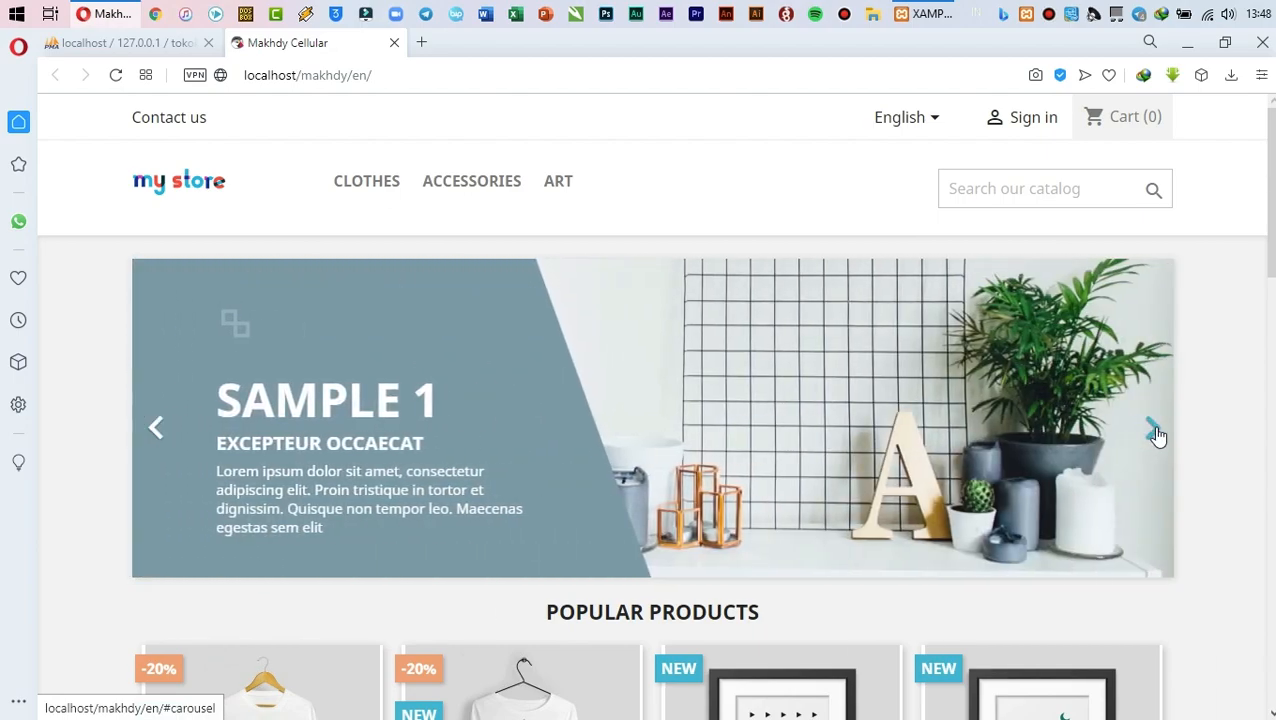
left_click(1154, 432)
left_click(489, 184)
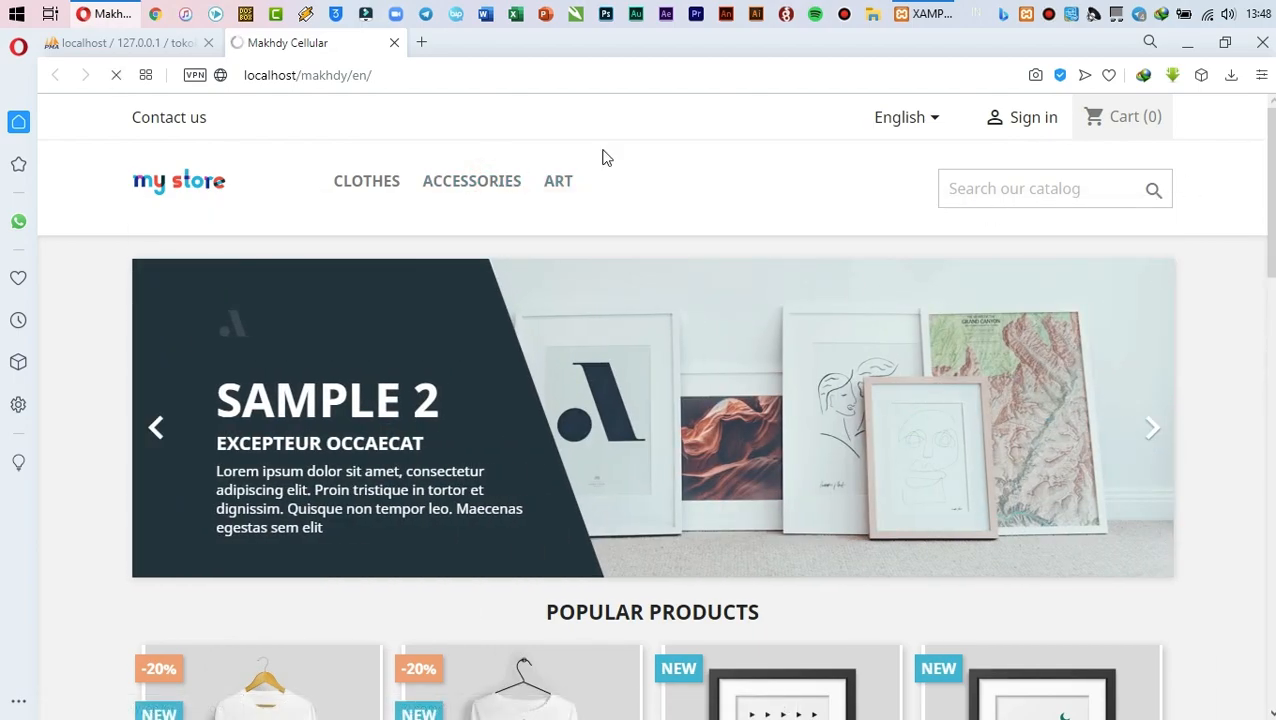
Load the store's home page from localhost/makhdy in a new browser tab
left_click(421, 42)
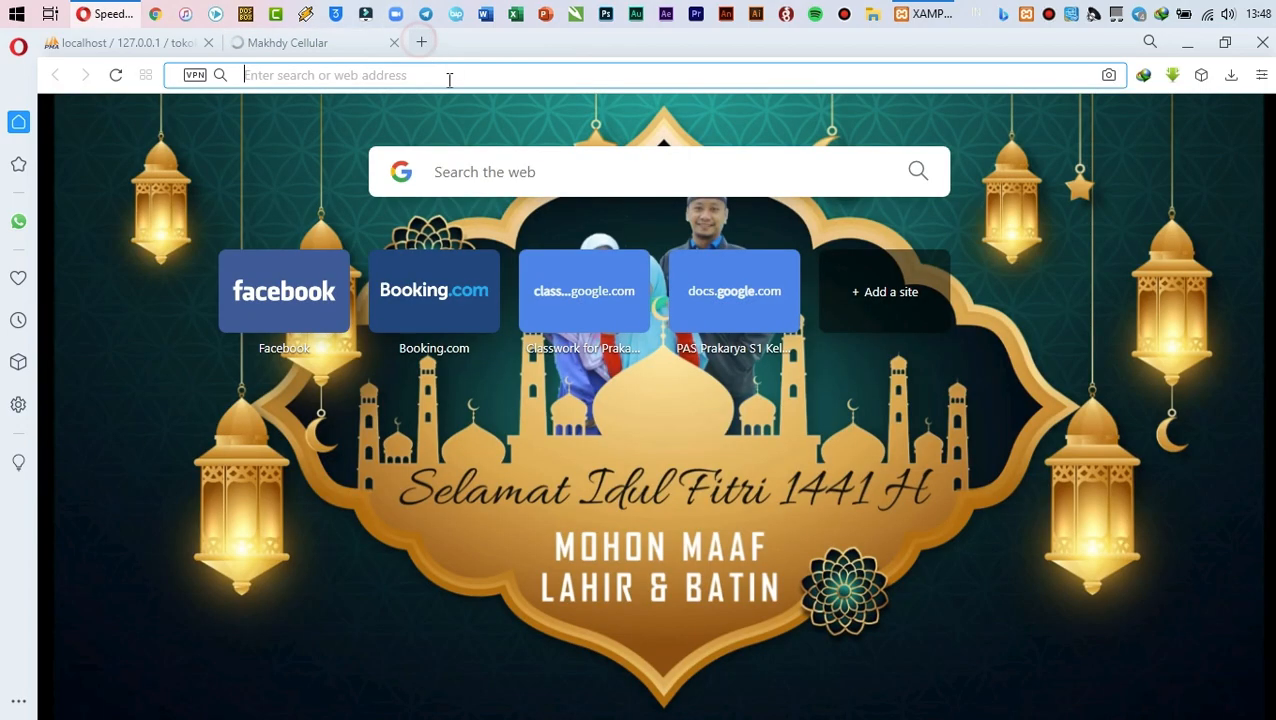
type("local")
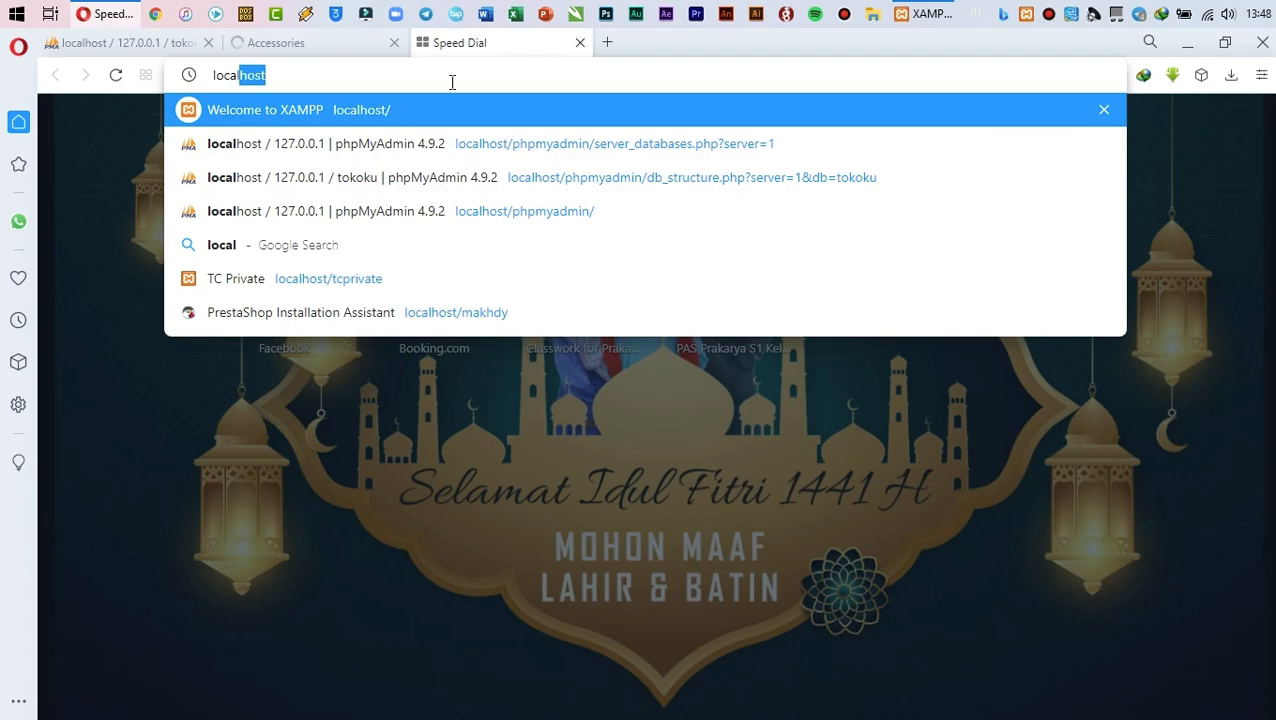
key("Right")
type("/")
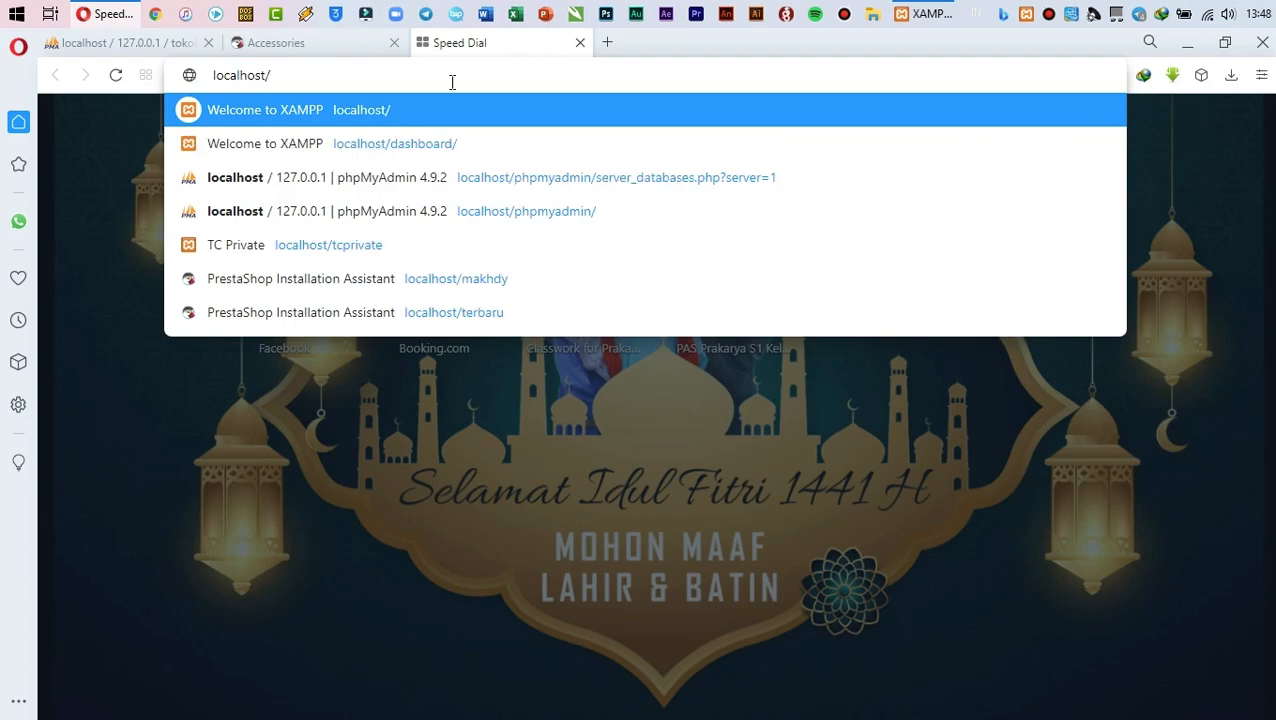
type("a")
key("BackSpace")
type("makhdy")
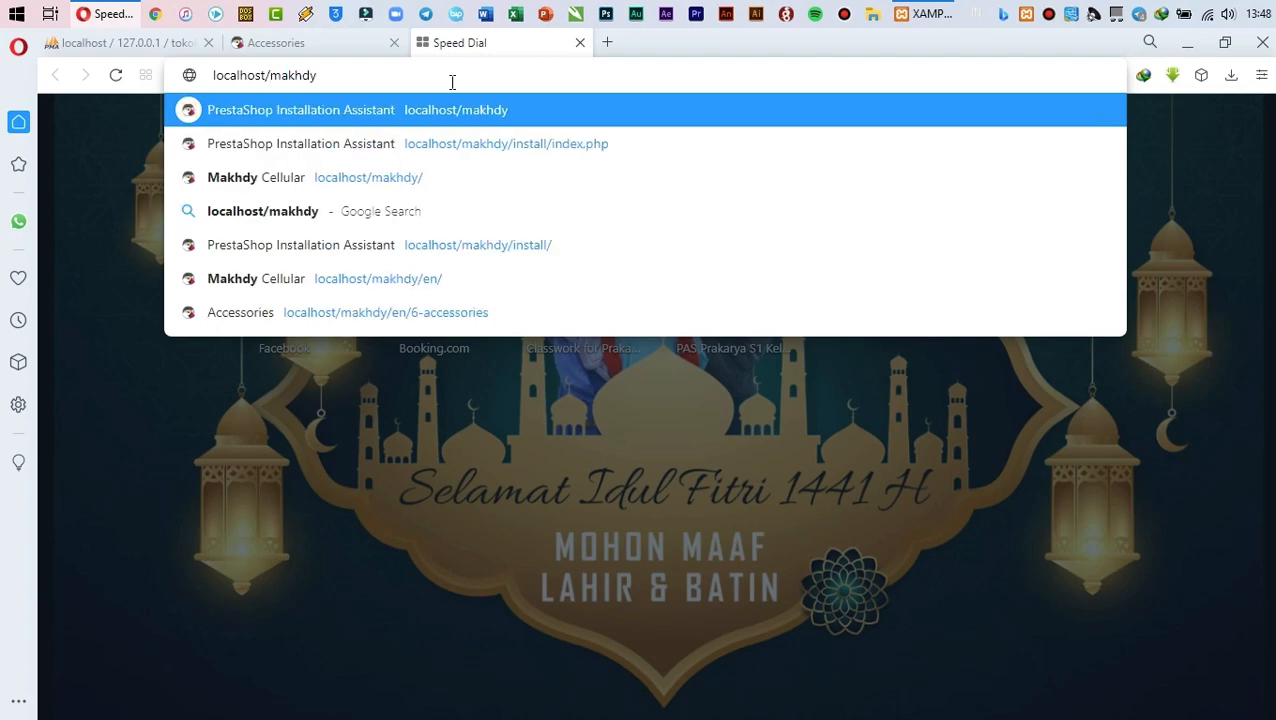
key("Return")
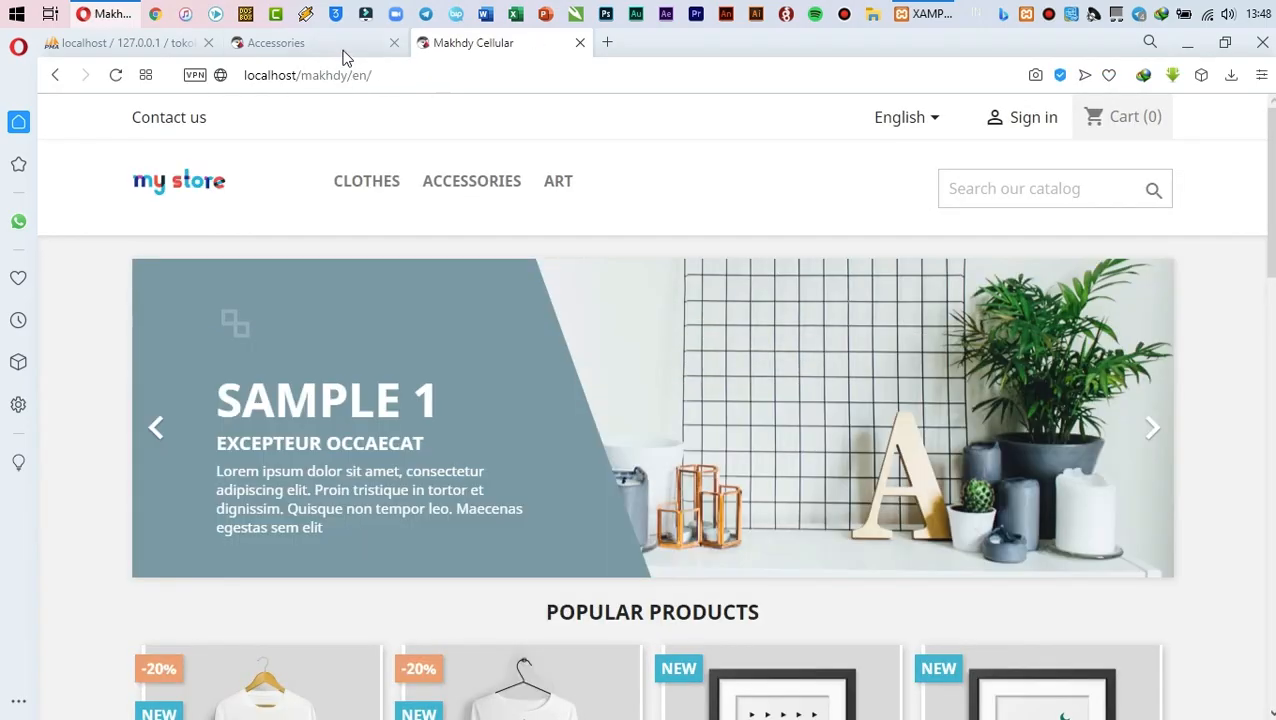
Look through the Accessories category page and return to the store's home page
left_click(338, 50)
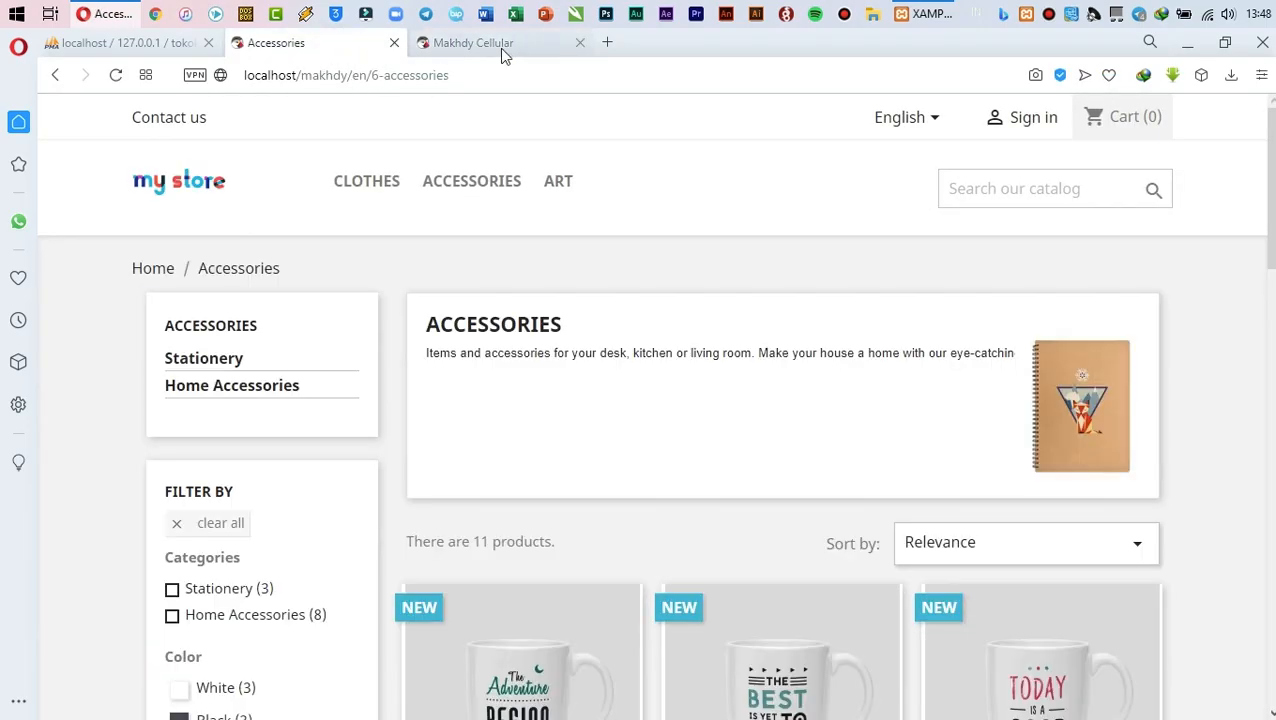
scroll(645, 470, "down", 4)
scroll(651, 501, "up", 4)
left_click(499, 42)
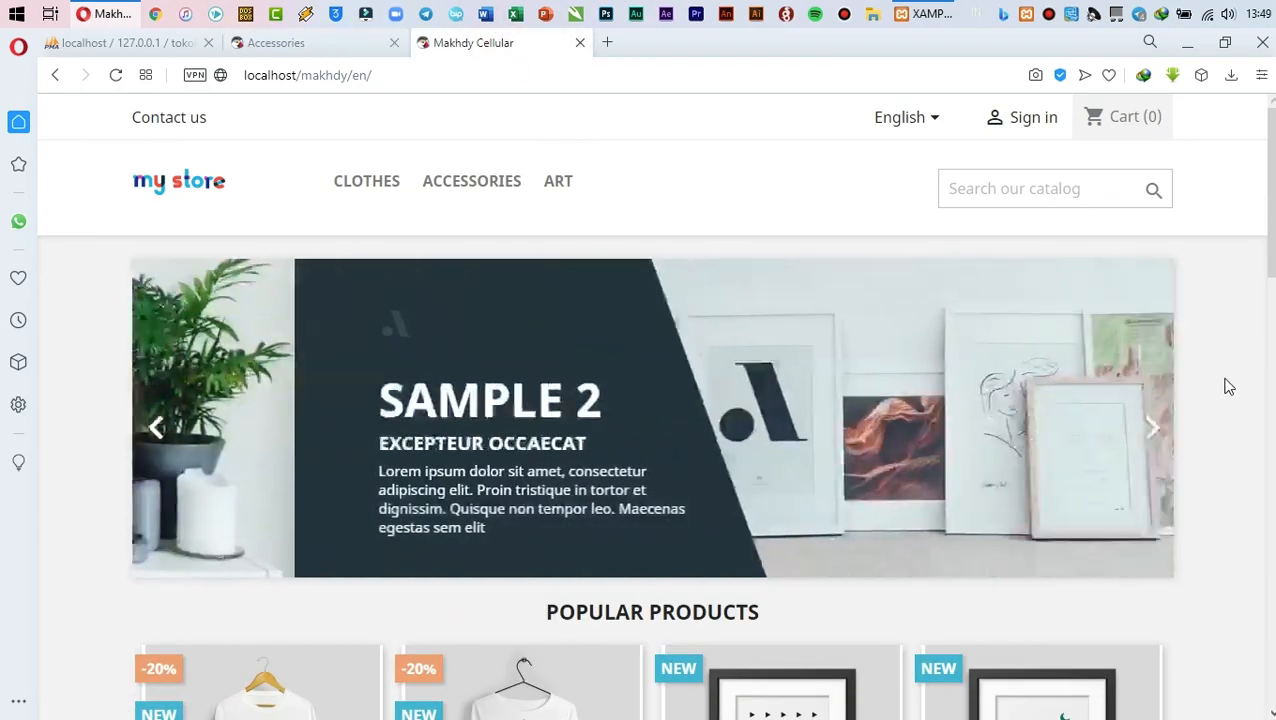